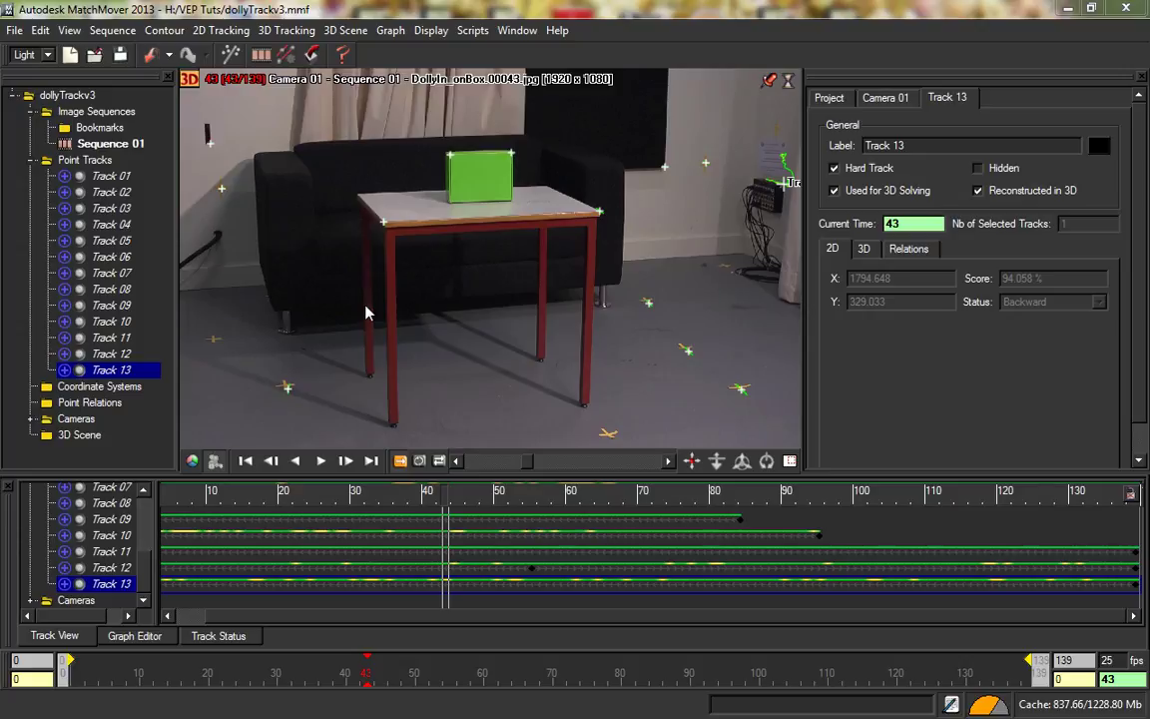
Expand the project's Cameras folder and display the settings of Camera 01.
left_click(75, 419)
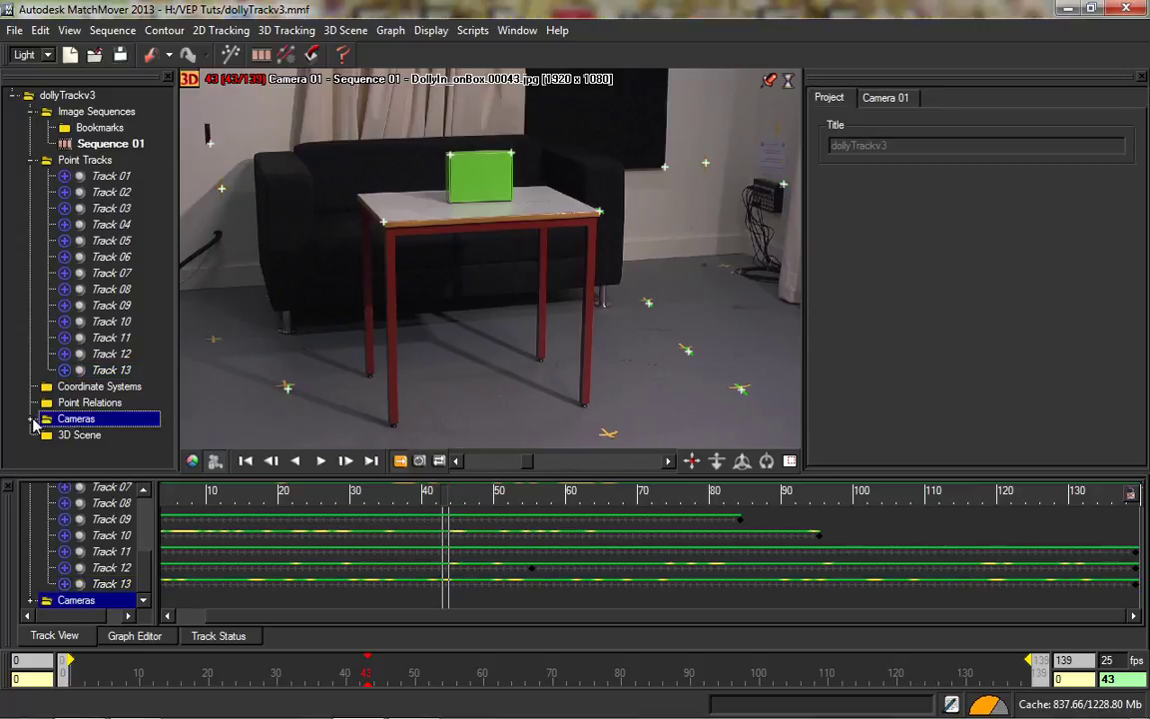
left_click(31, 420)
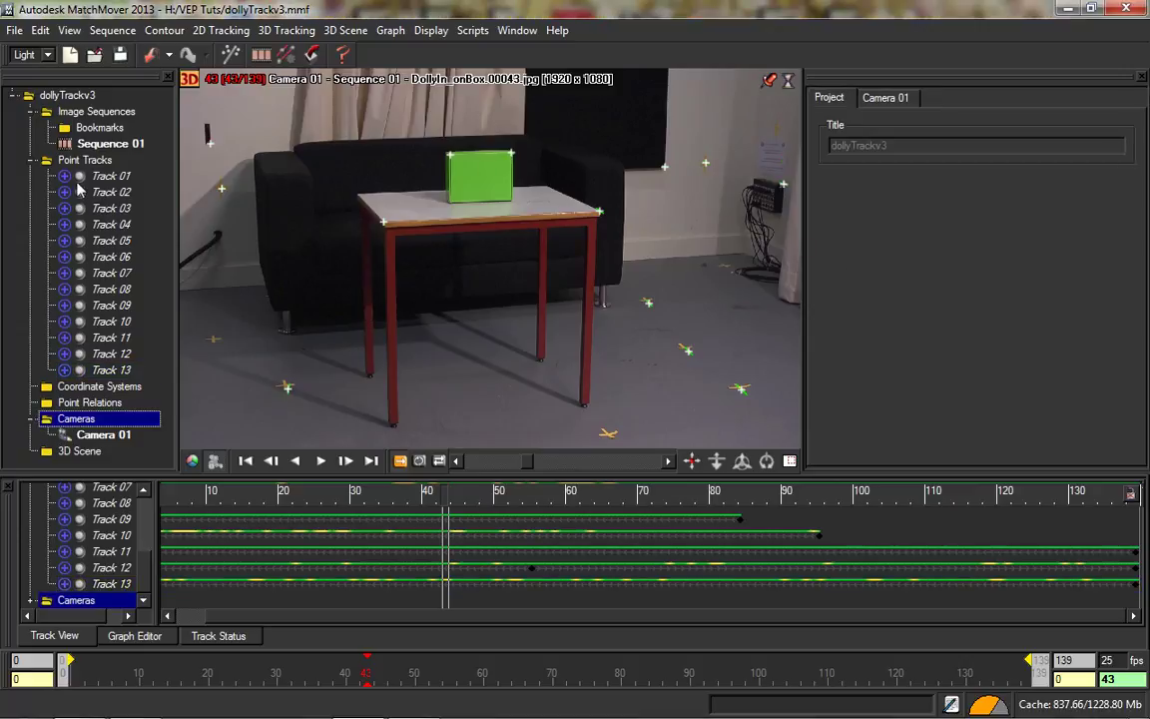
left_click(103, 435)
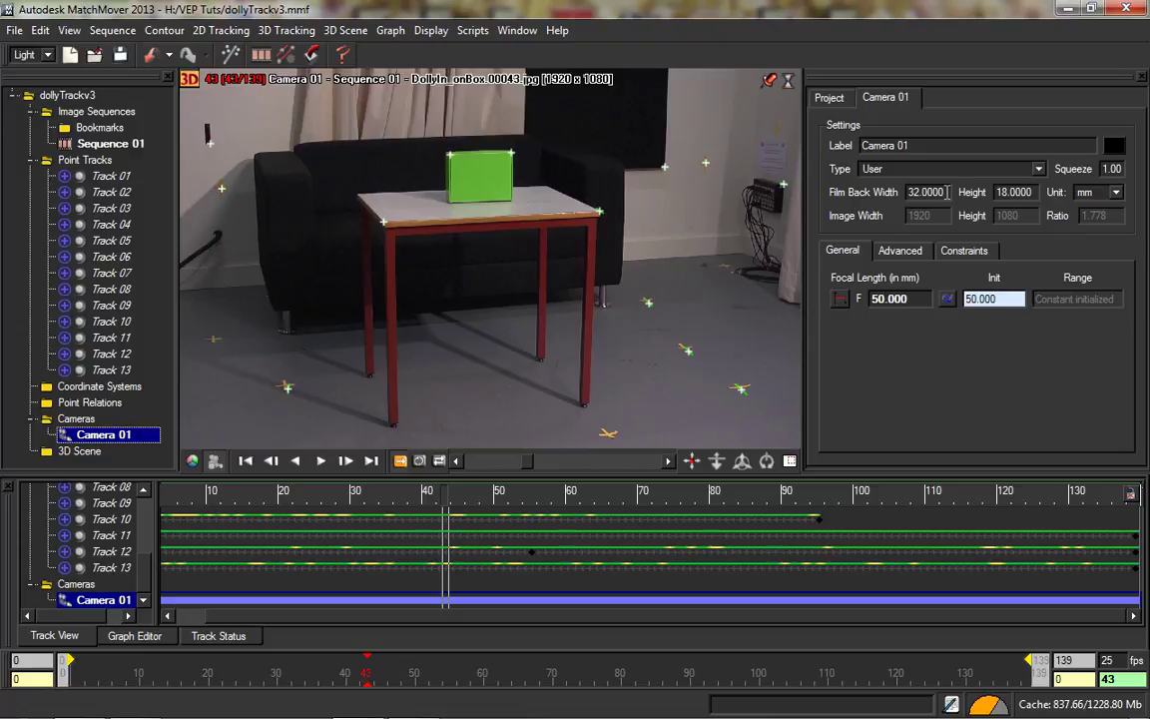
Switch Camera 01's film back unit to inches and back to millimetres.
left_click_drag(946, 192, 904, 189)
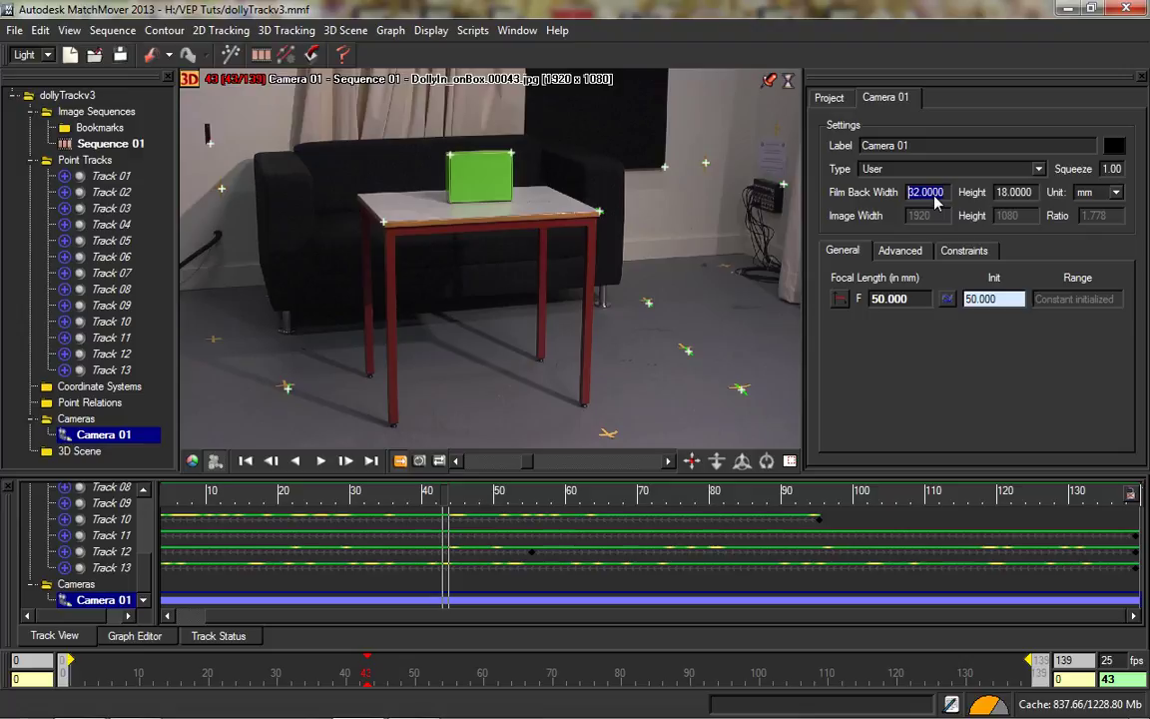
left_click(1115, 192)
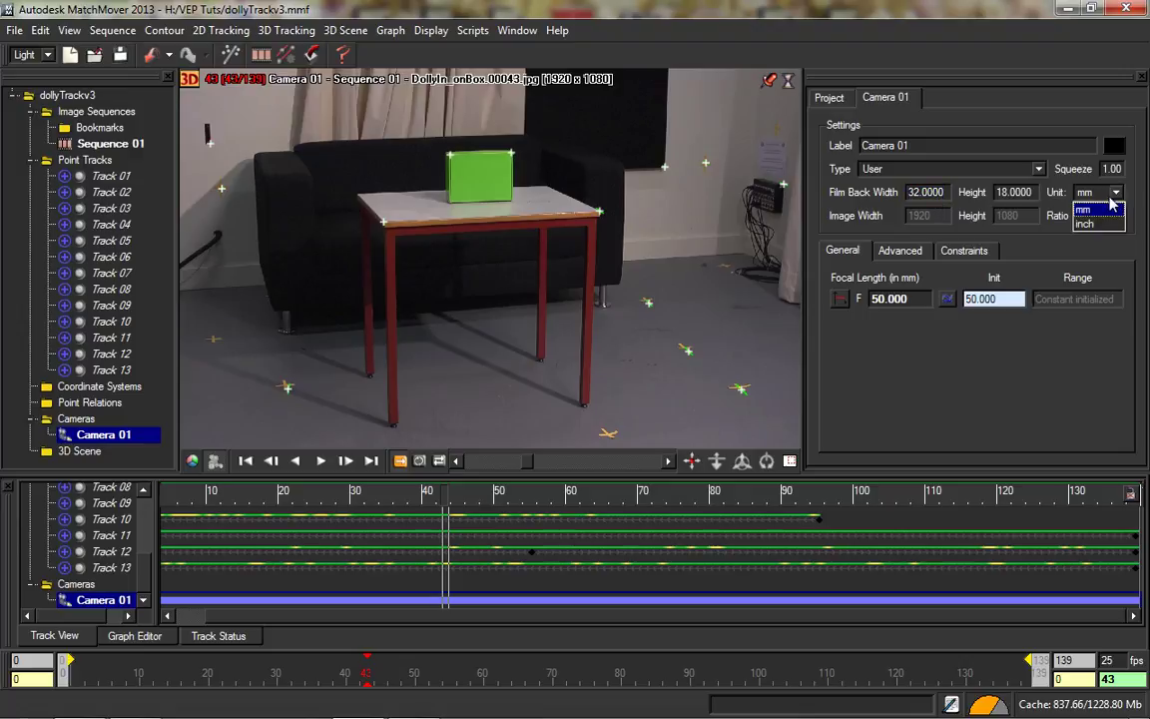
left_click(1099, 224)
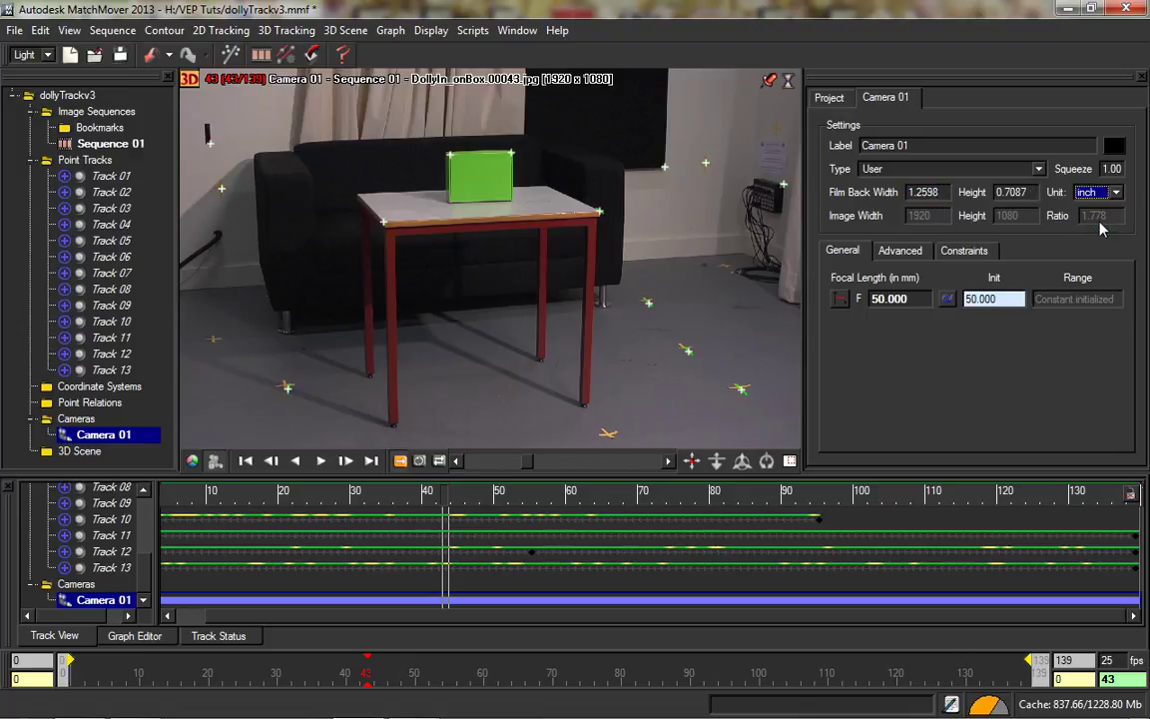
key("shift+Tab")
key("shift+Tab")
left_click(1115, 191)
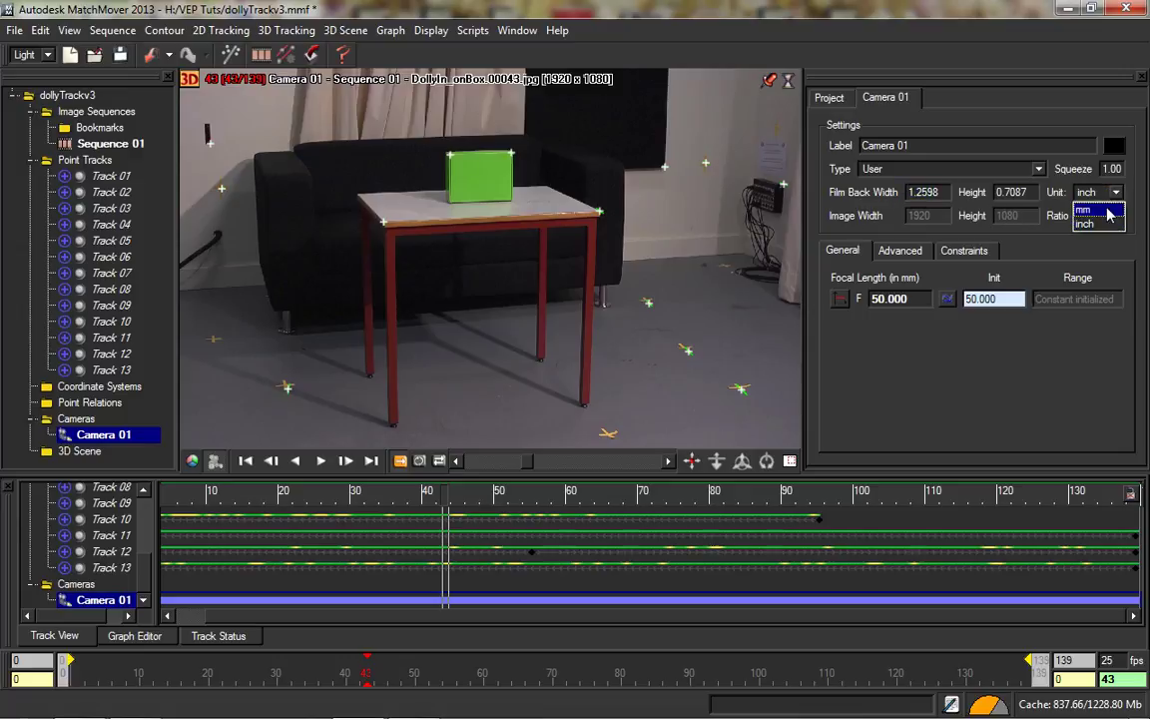
left_click(1099, 211)
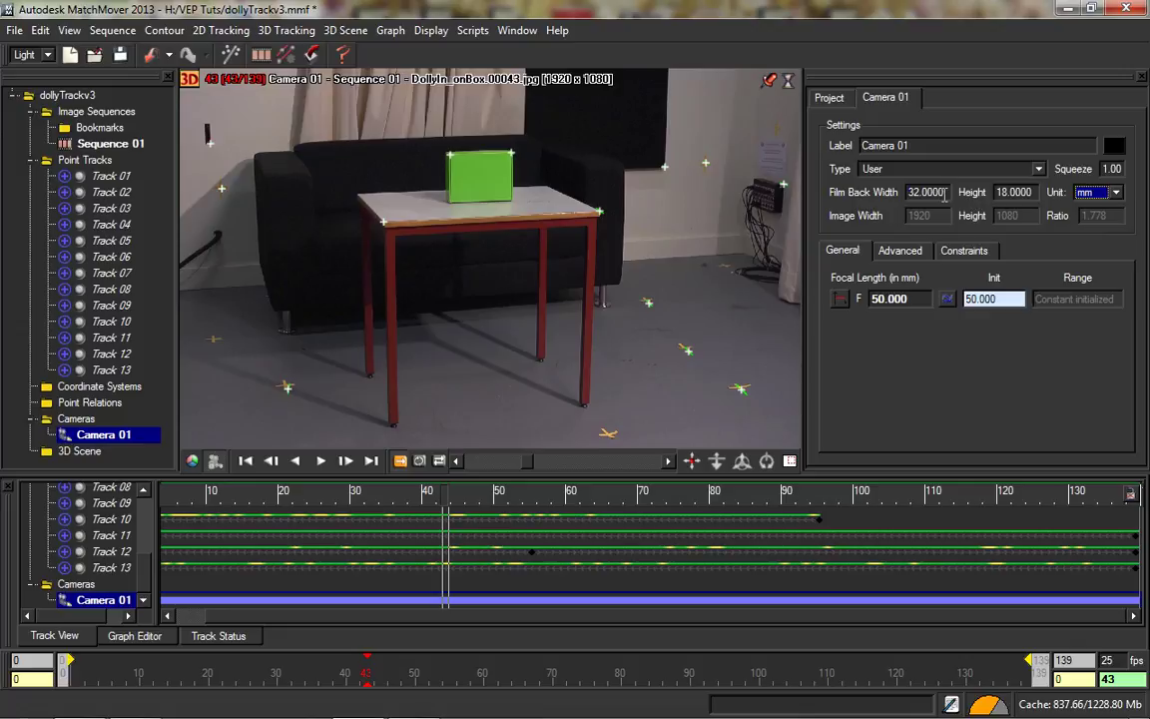
Set Camera 01's film back width to 17.8 mm and its height to 10 mm.
double_click(928, 192)
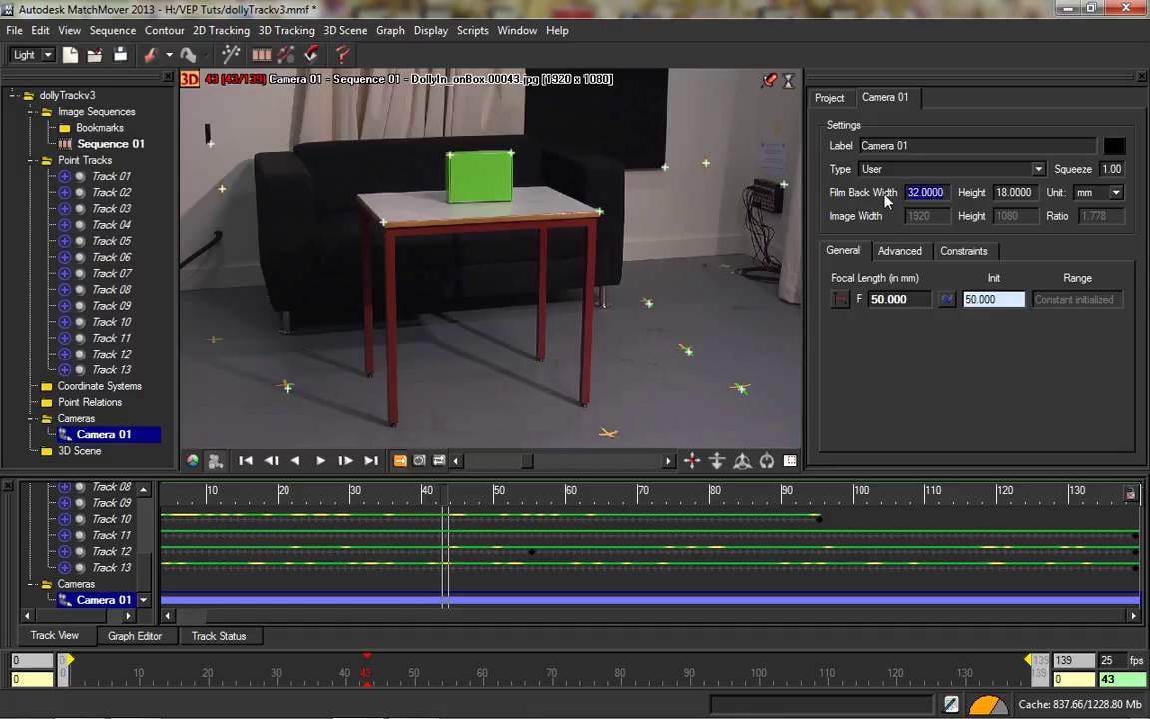
type("17.8")
double_click(1037, 192)
type("10")
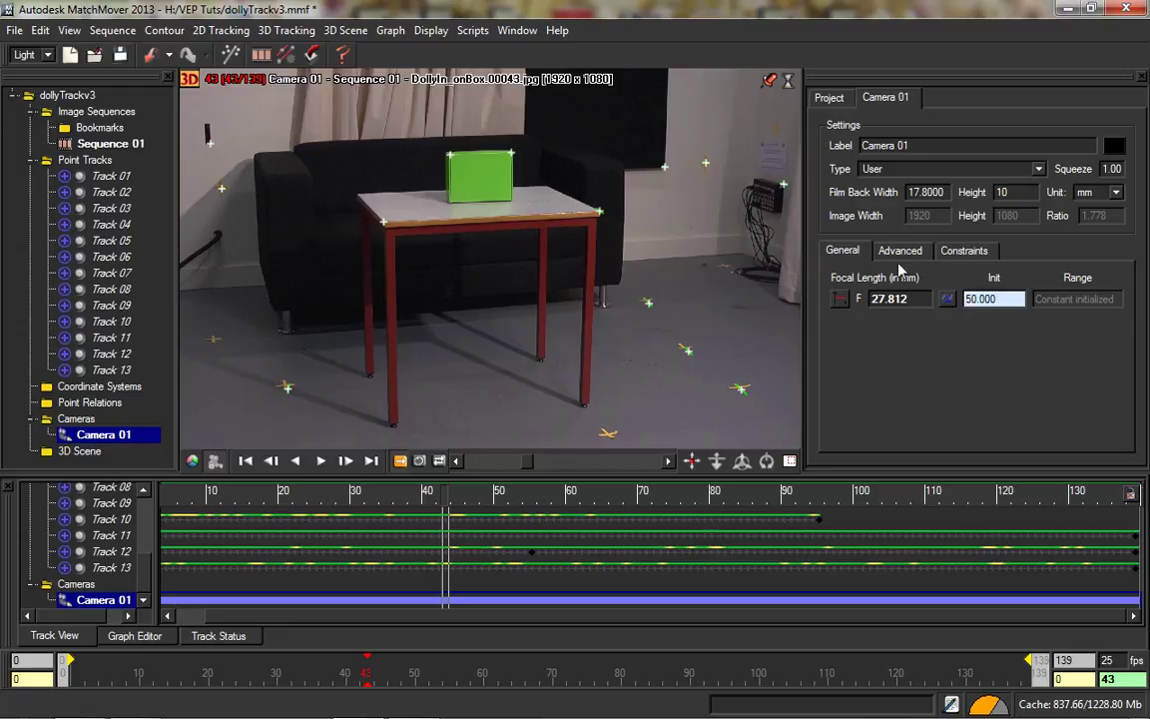
left_click(921, 299)
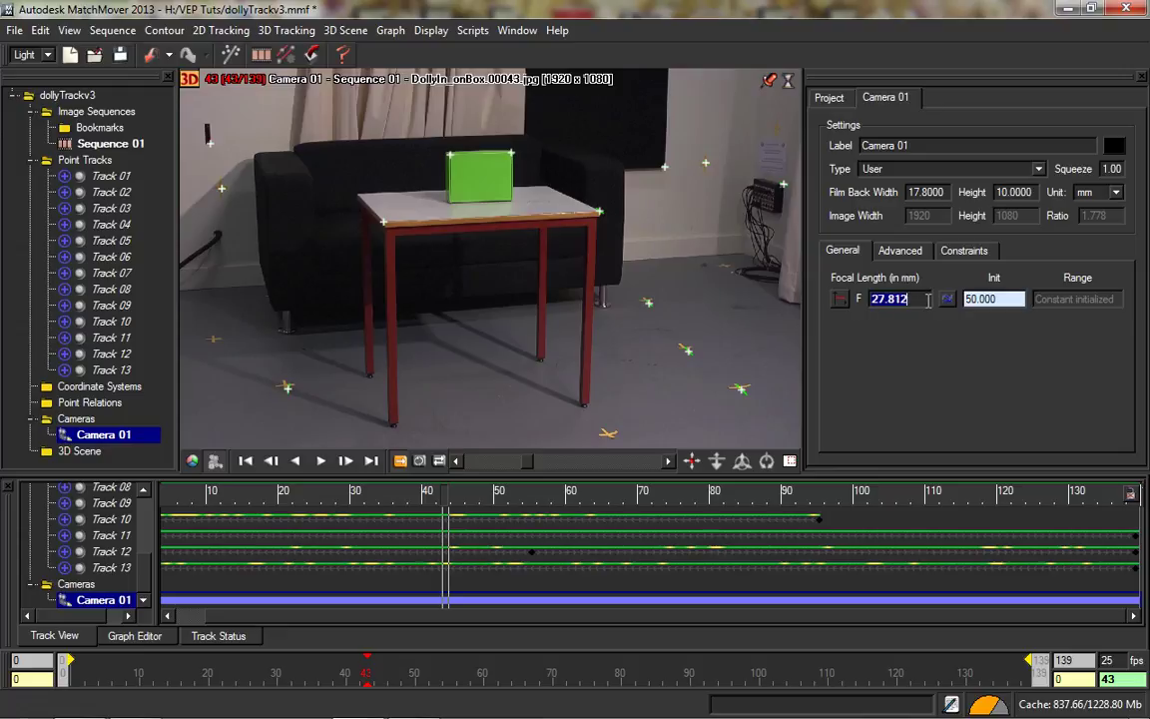
type("25")
key("ctrl+z")
Set Camera 01's focal length to 25 mm, with the parameter constant over all frames.
left_click(844, 300)
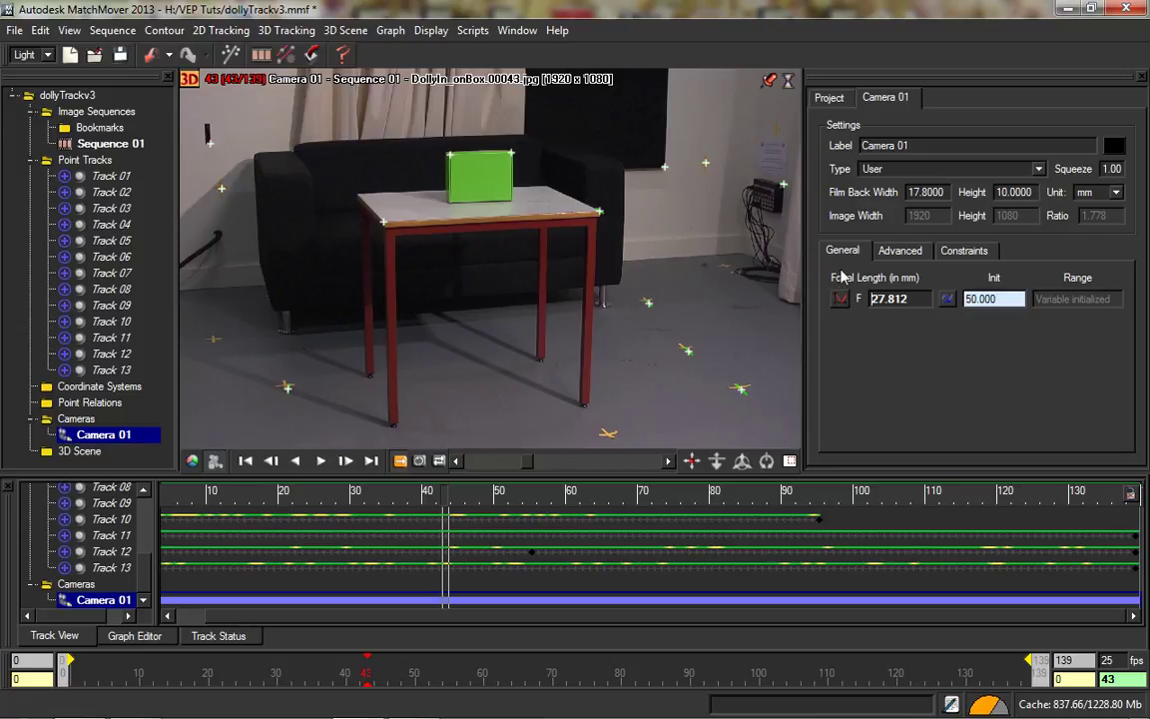
left_click(841, 303)
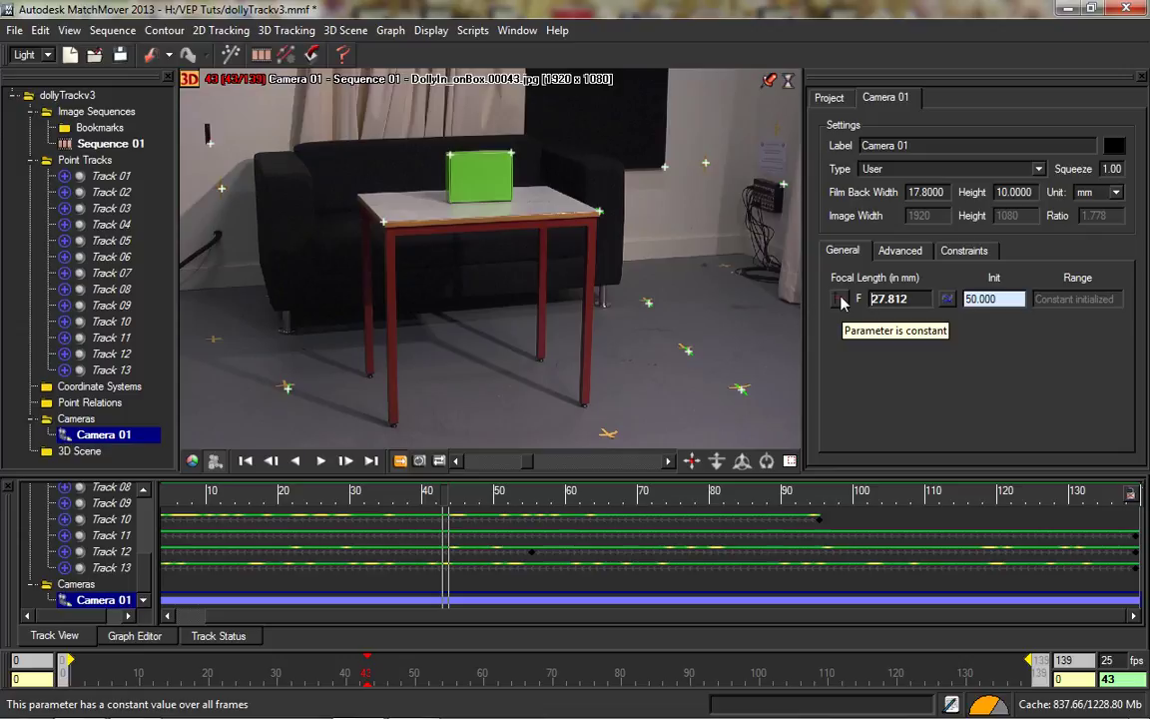
double_click(875, 301)
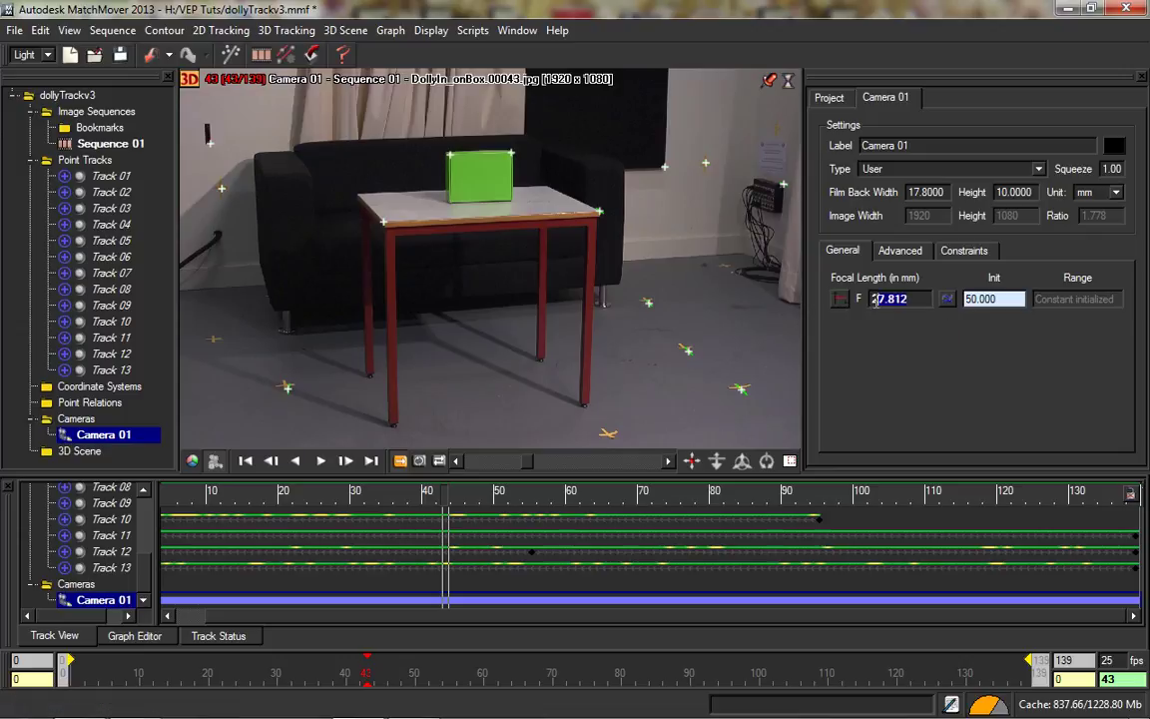
type("25")
key("Return")
Set the focal length's initial value to 25 mm and make the parameter fixed over the time range.
left_click(1010, 298)
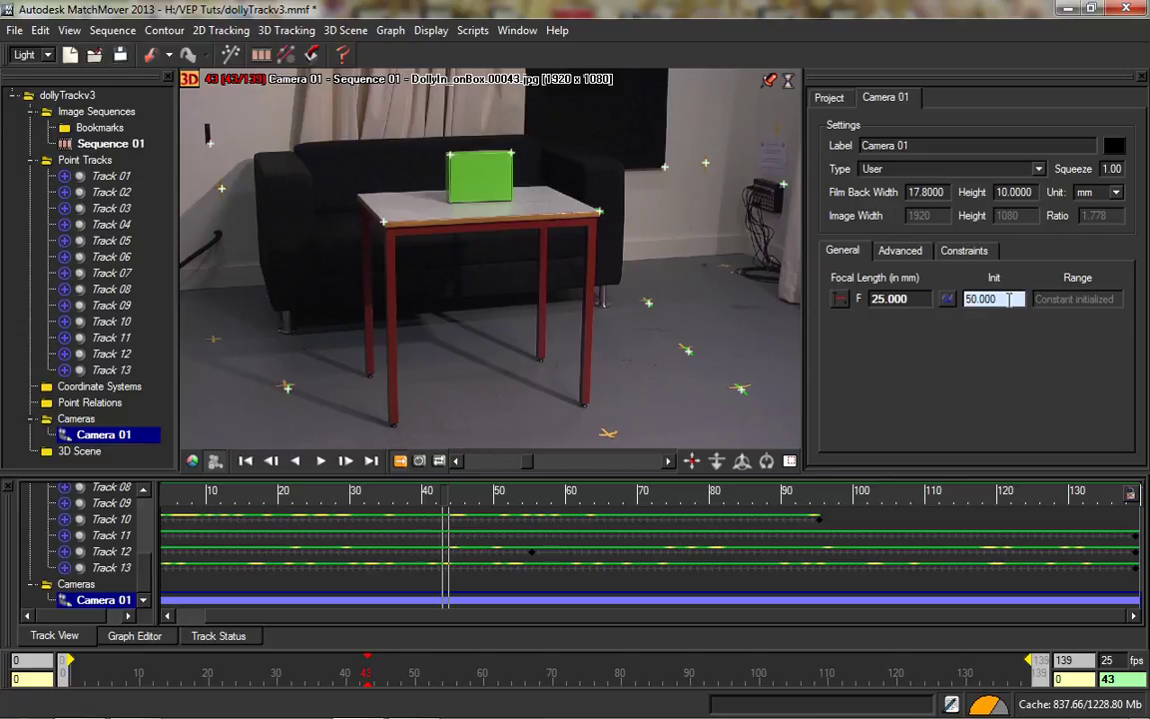
left_click(948, 300)
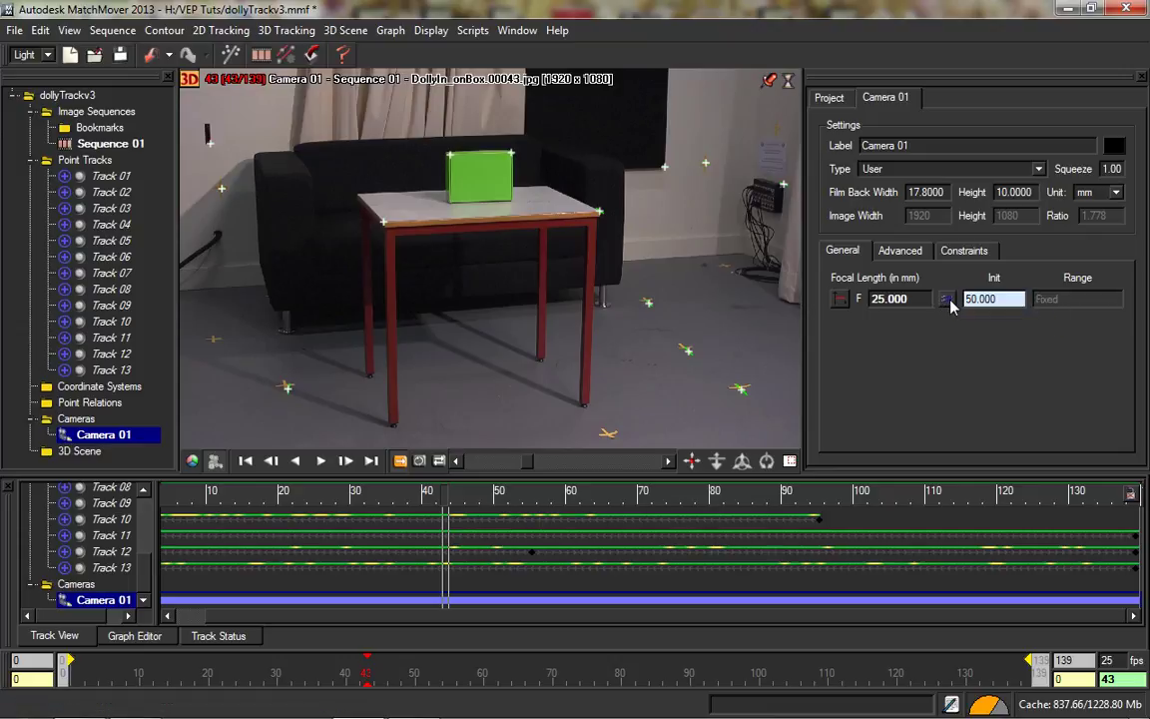
left_click_drag(1010, 299, 943, 300)
type("25.000")
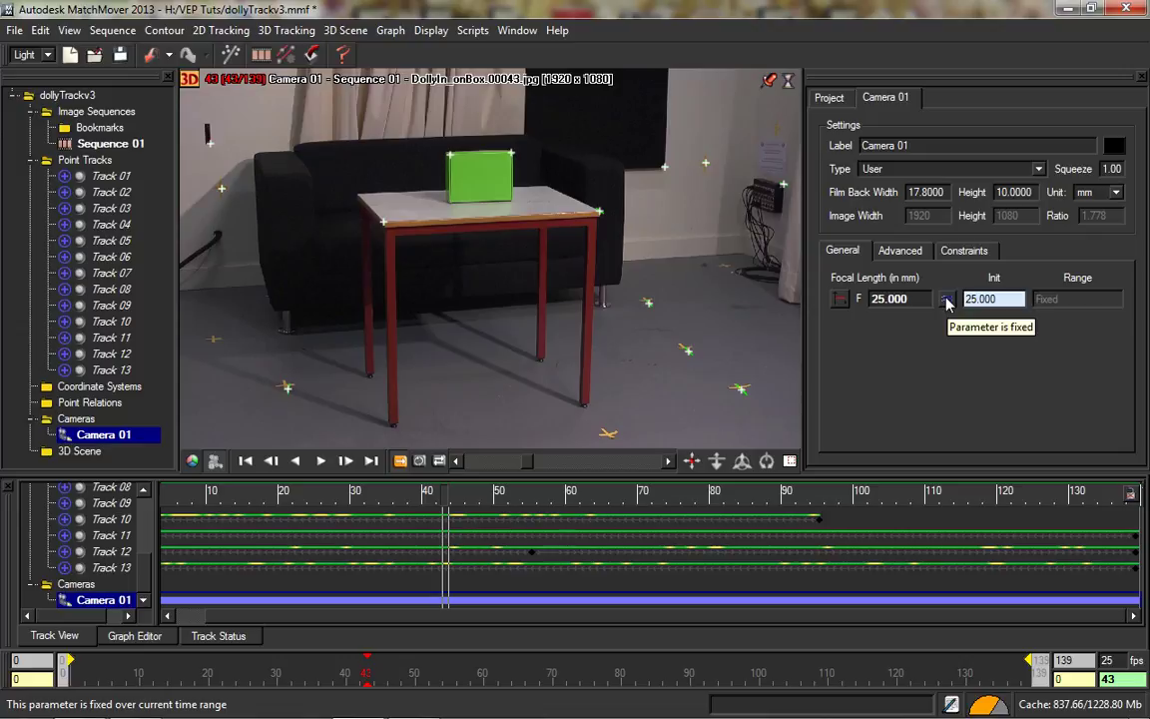
left_click(947, 300)
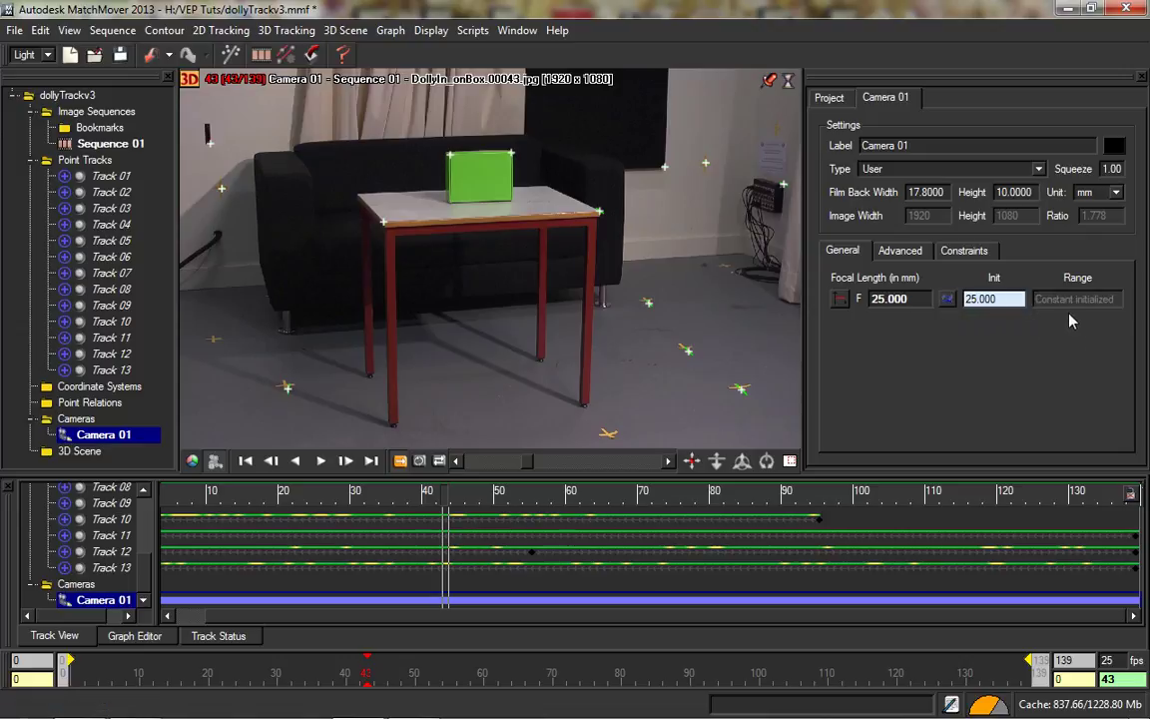
double_click(1004, 299)
left_click(947, 301)
Add a trial constraint to Camera 01 to review the available parameter types, and delete it.
left_click(901, 253)
left_click(976, 253)
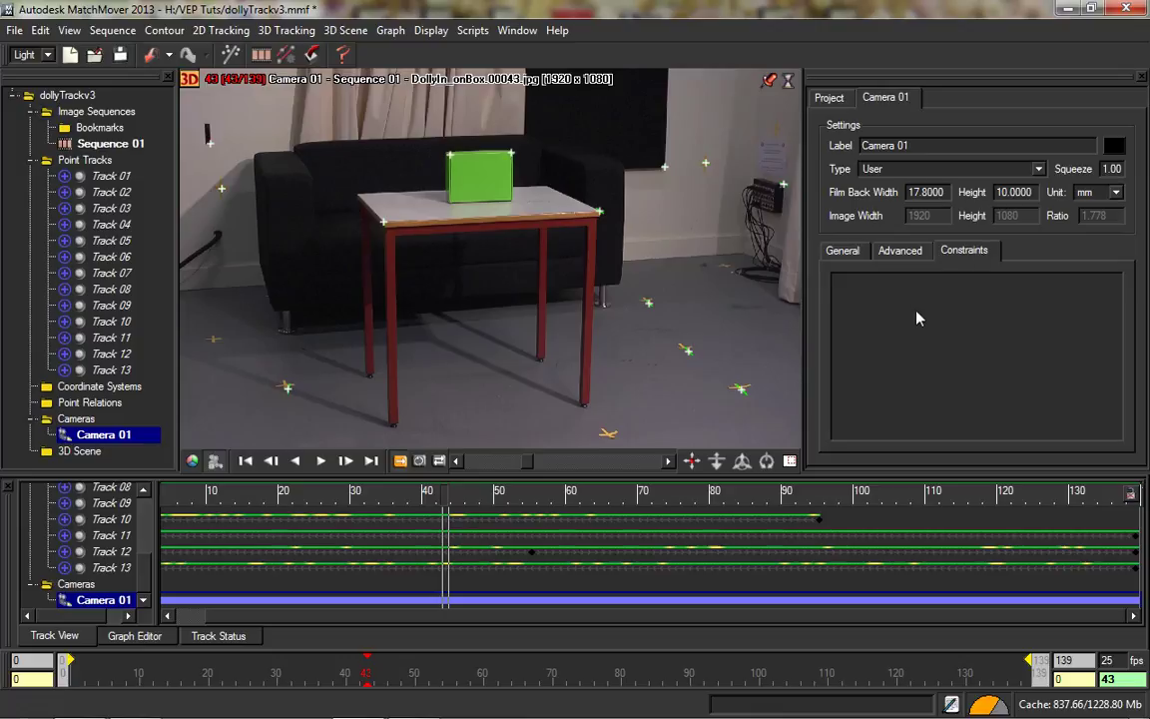
right_click(100, 441)
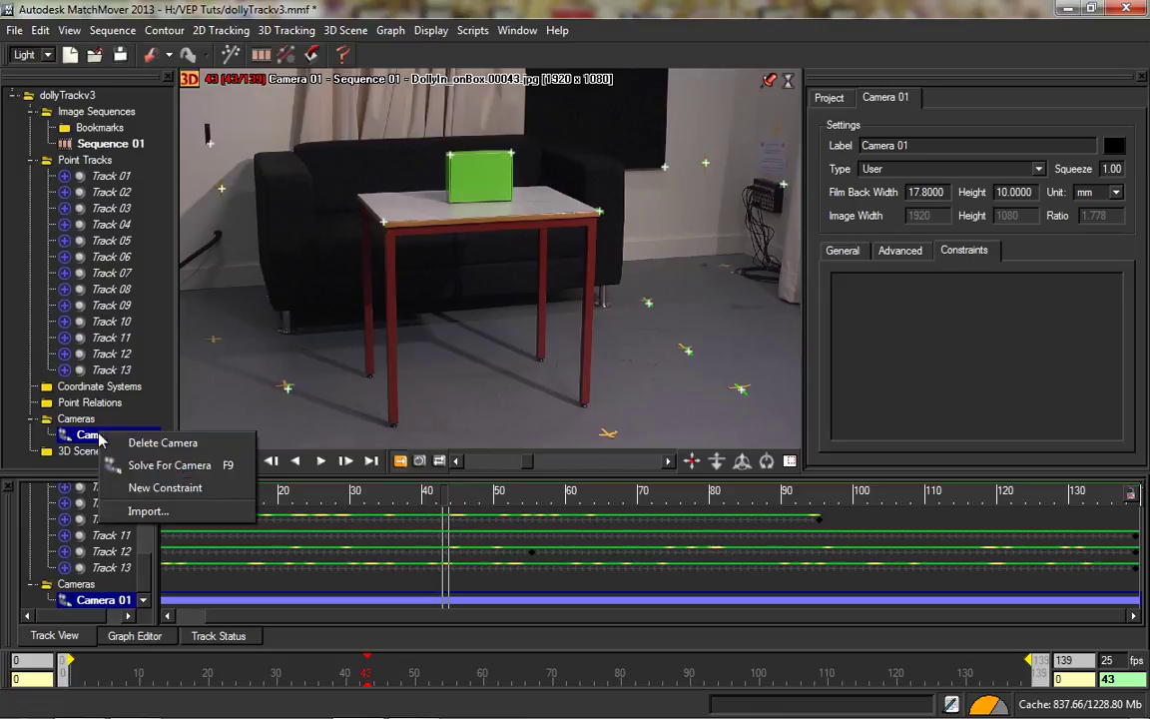
left_click(131, 488)
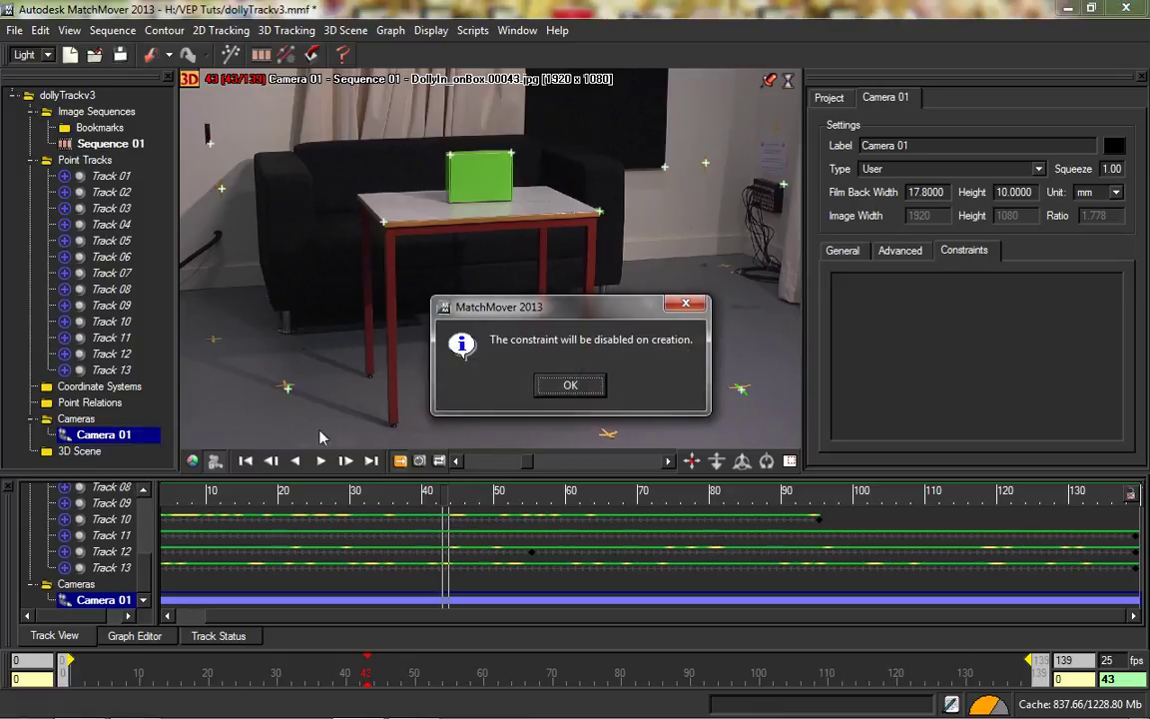
left_click(580, 386)
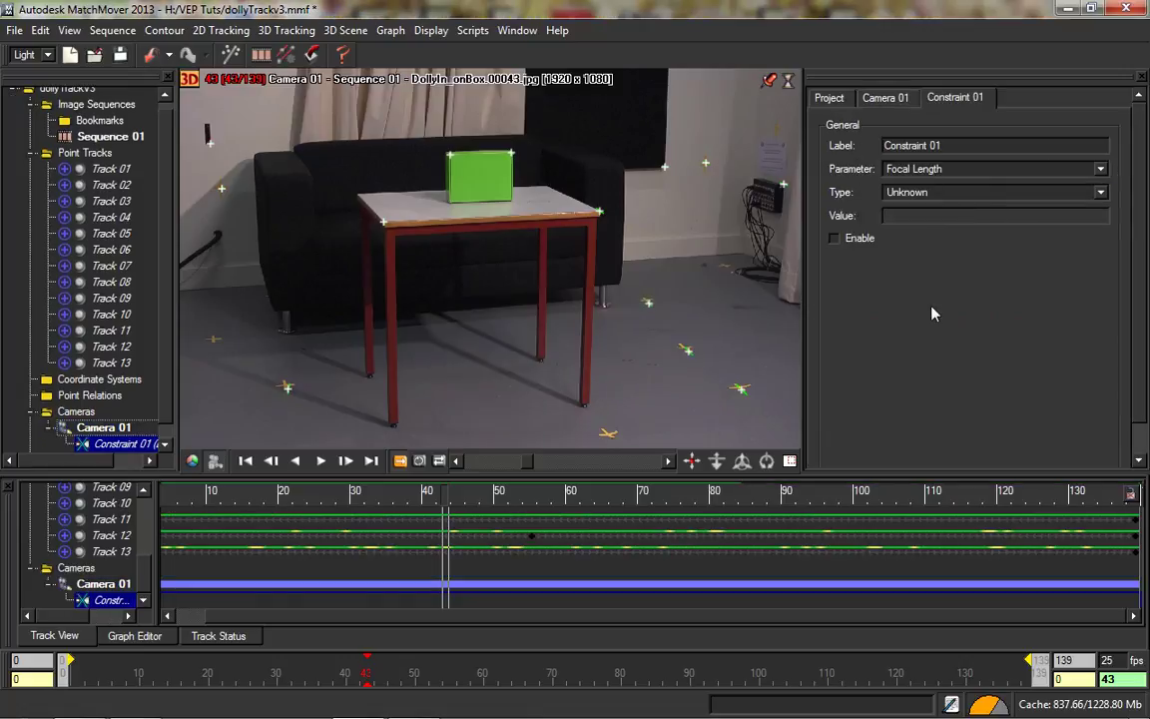
left_click(920, 169)
left_click(921, 172)
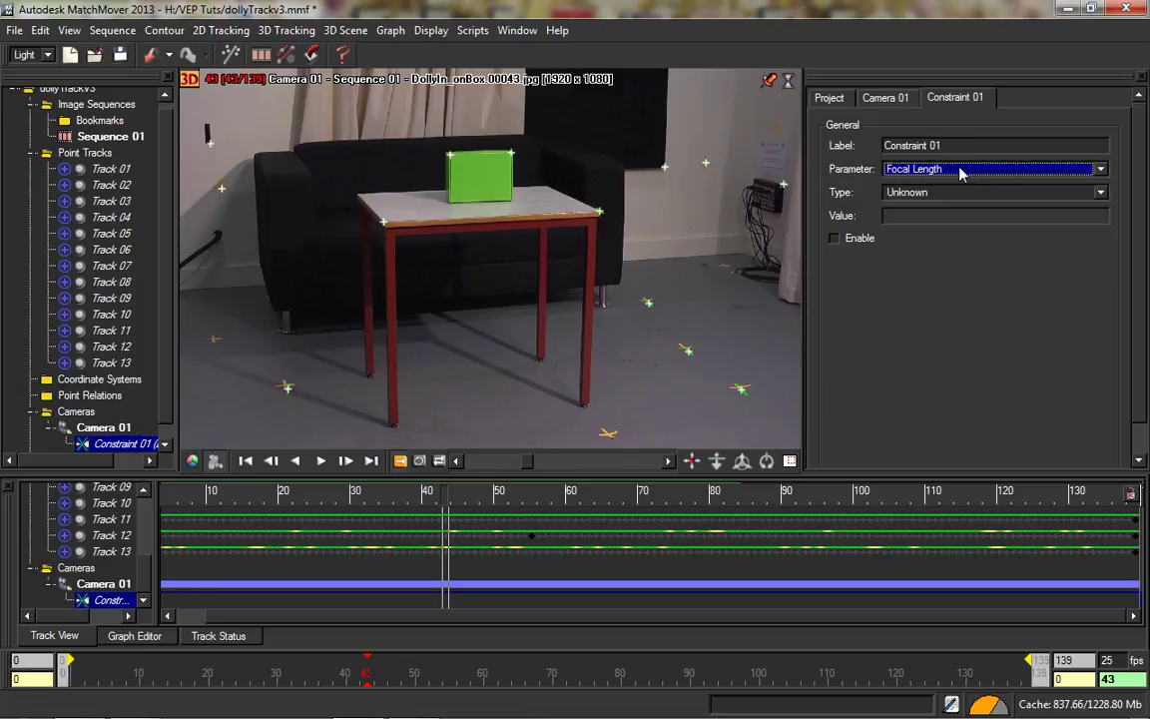
left_click(961, 169)
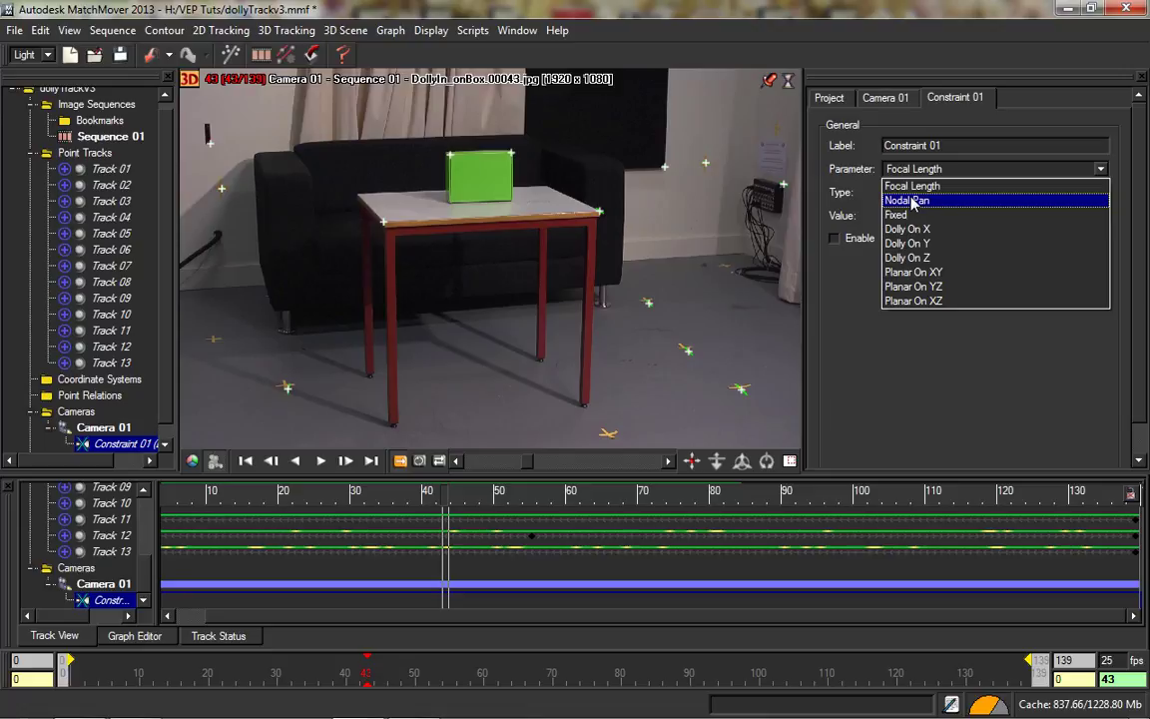
left_click(791, 178)
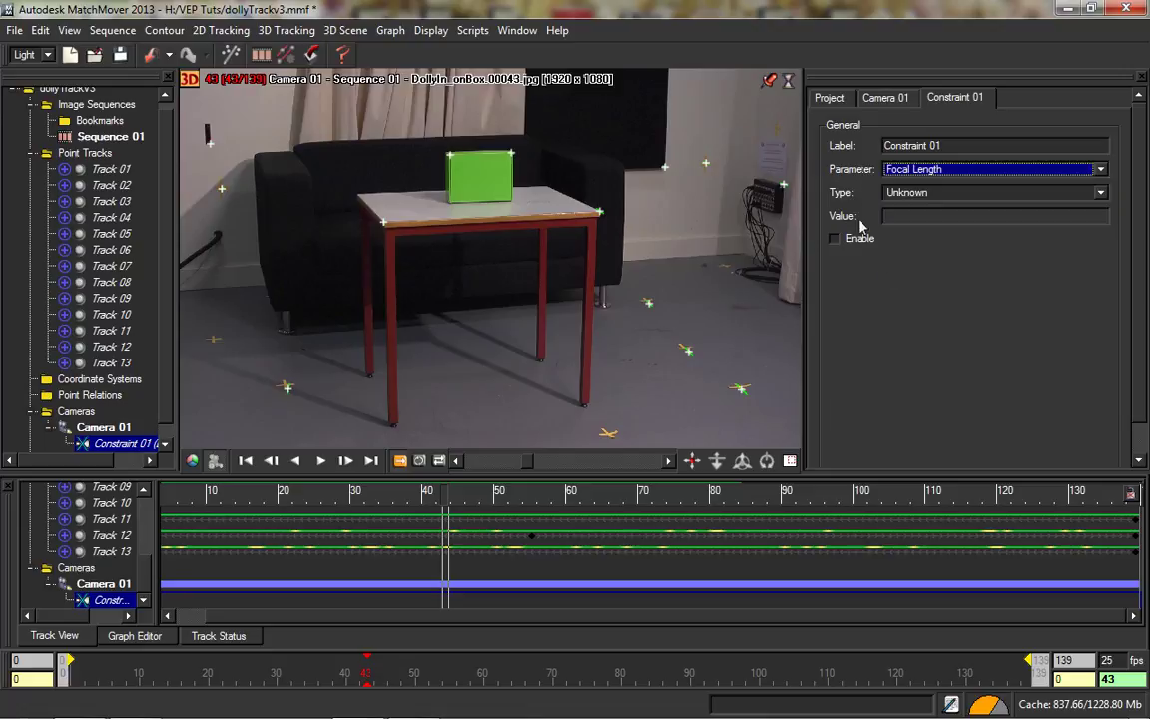
key("Delete")
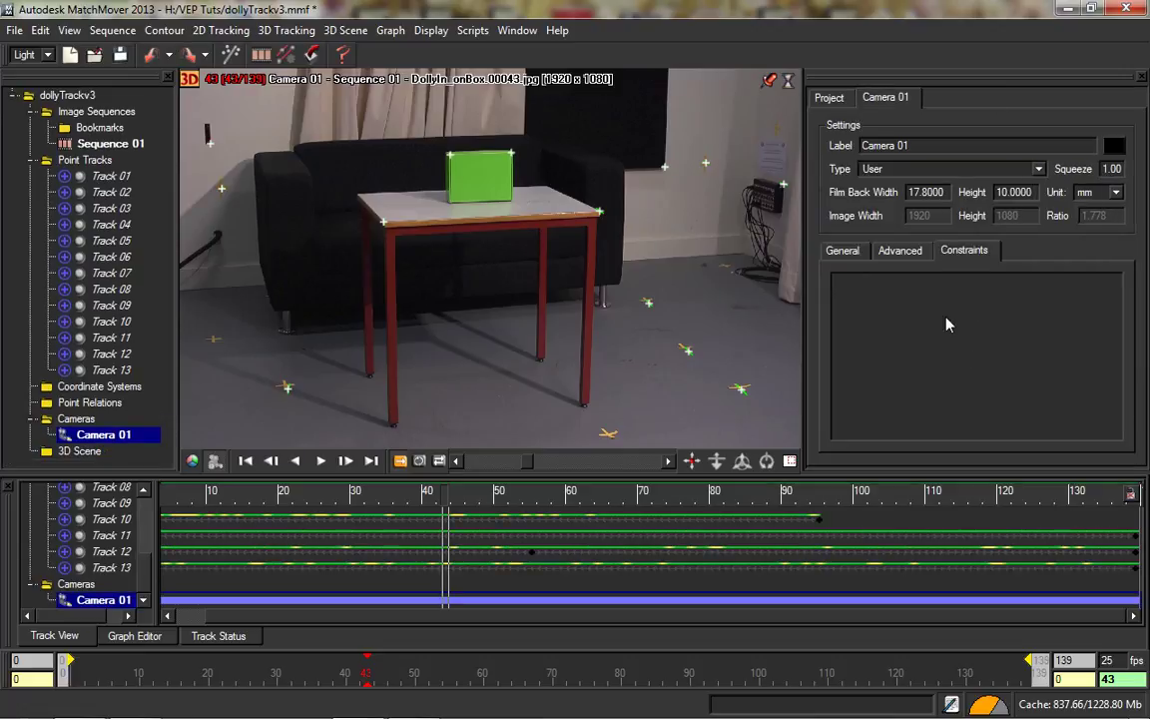
Return to Camera 01's general settings and run Solve For Camera.
left_click(844, 250)
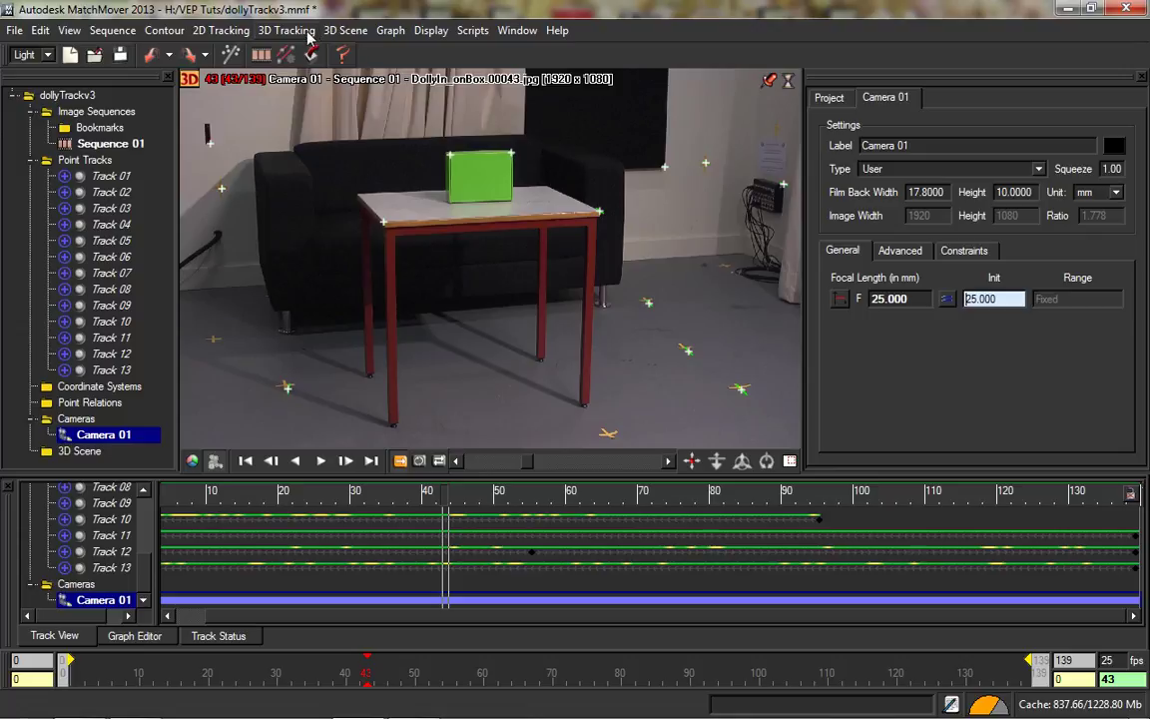
left_click(266, 32)
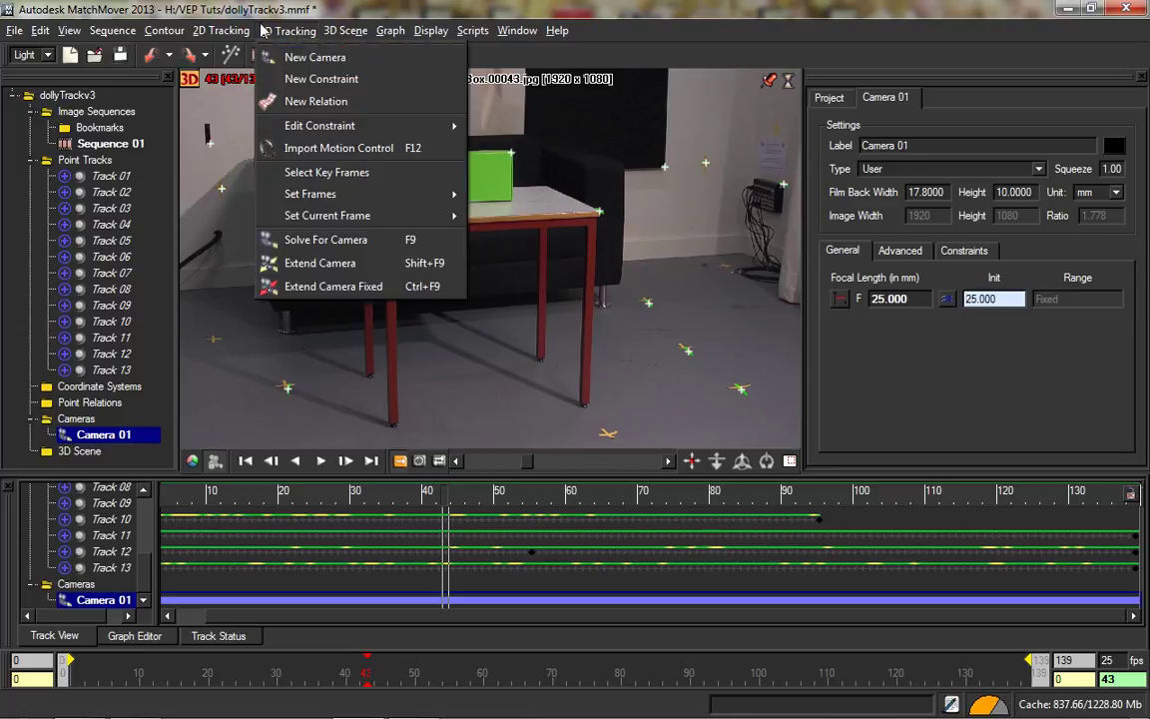
left_click(329, 244)
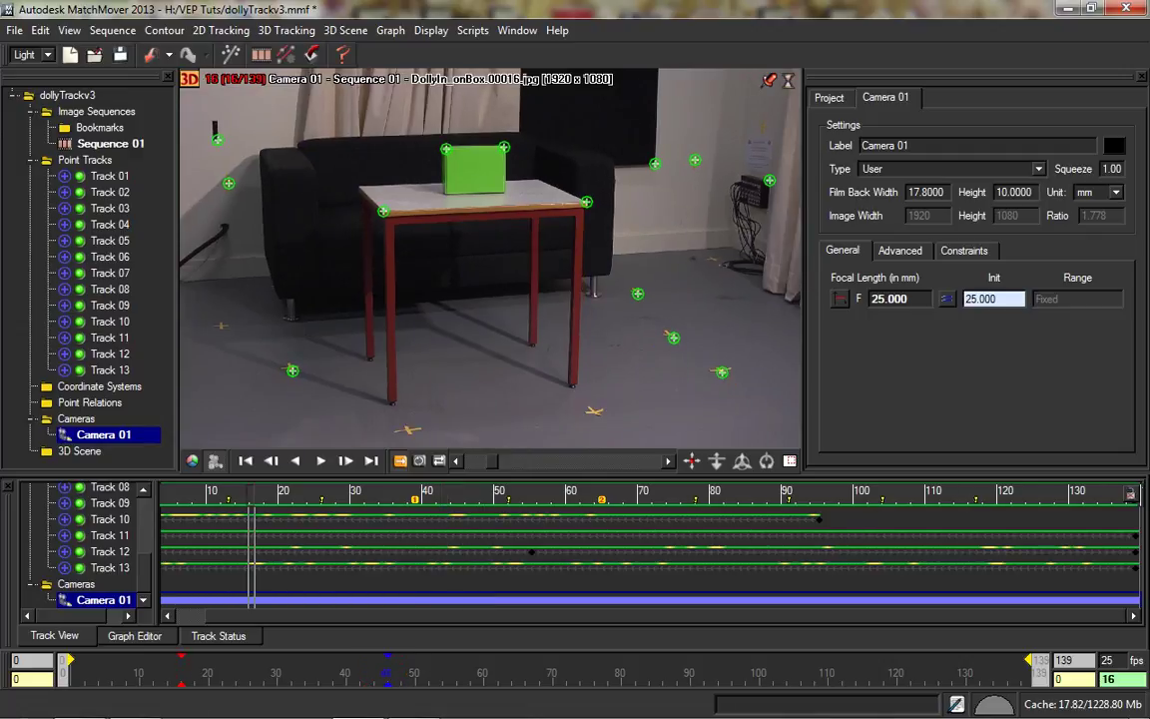
Go to frame 0 and display the solved scene in 3D, locked on the camera.
left_click(587, 671)
left_click_drag(588, 671, 66, 667)
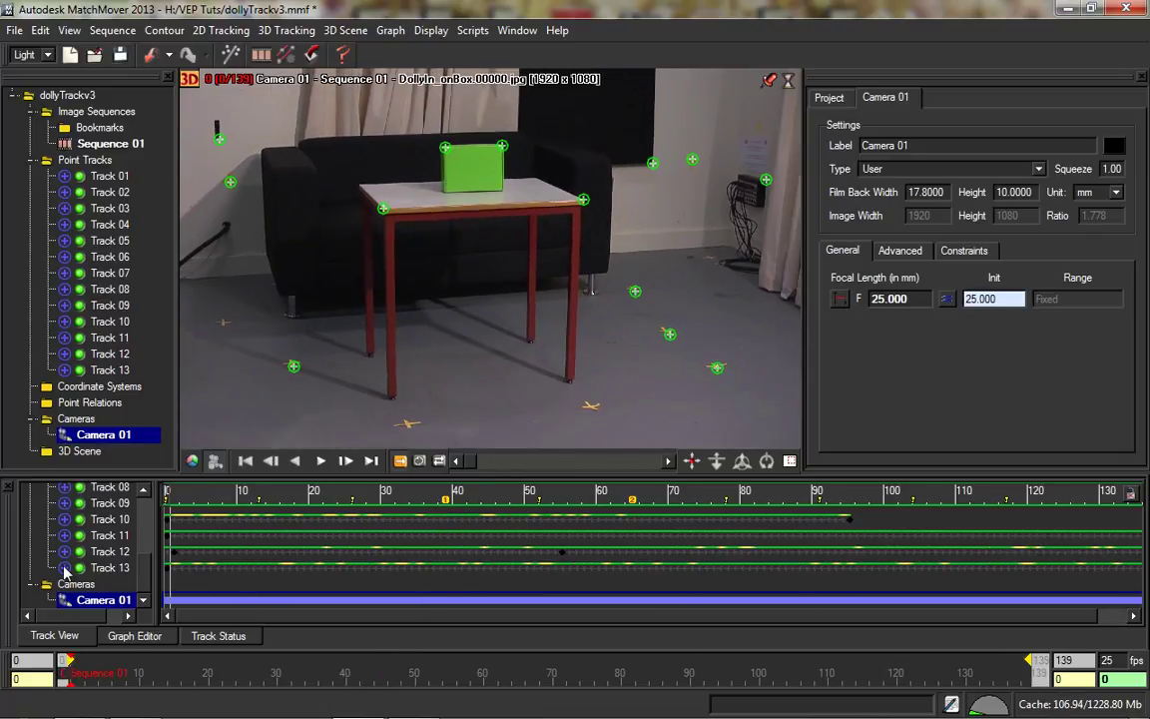
left_click(194, 85)
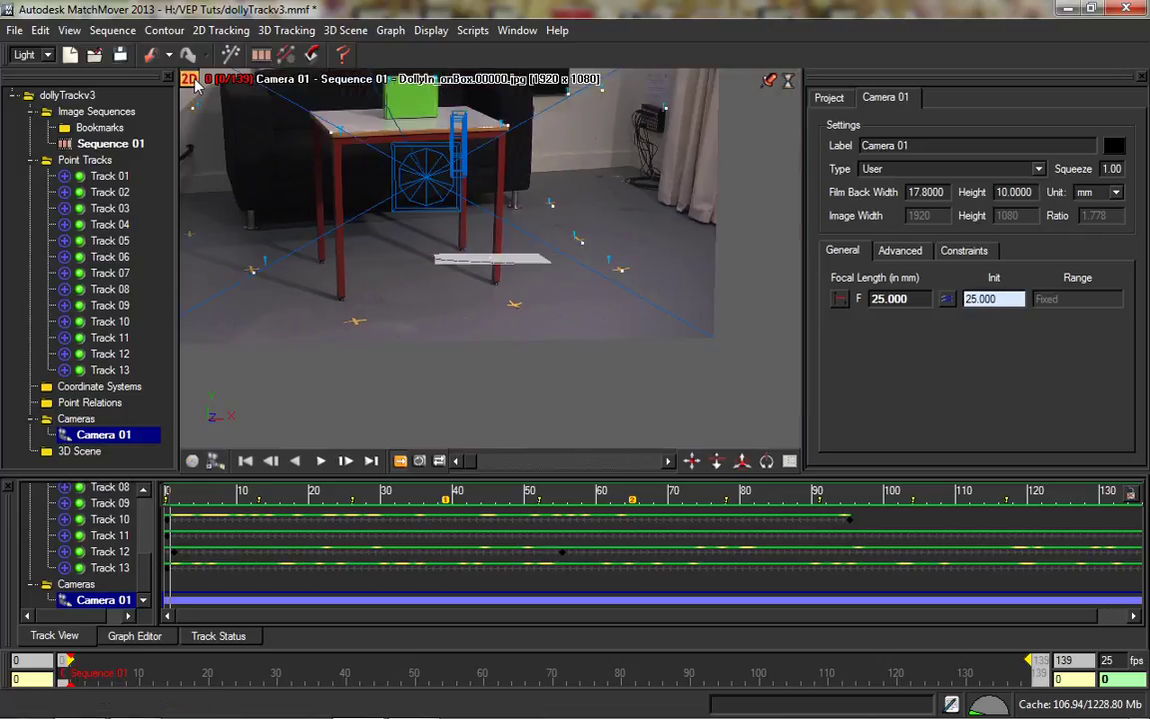
right_click(243, 132)
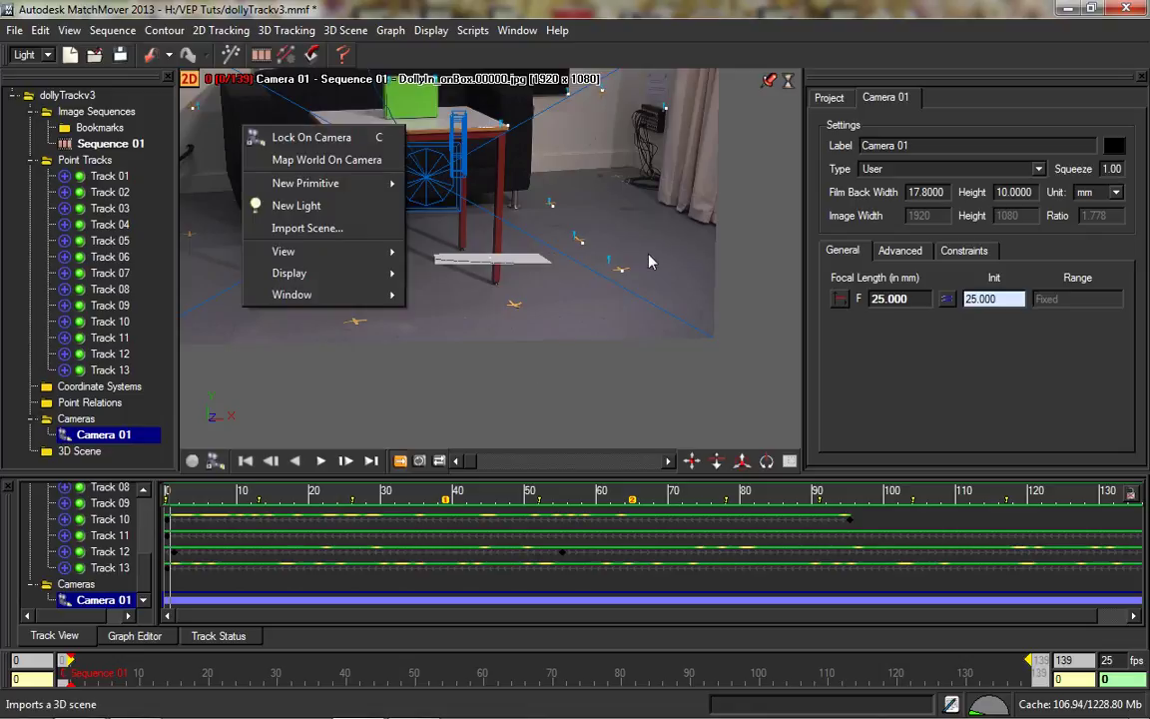
left_click(305, 148)
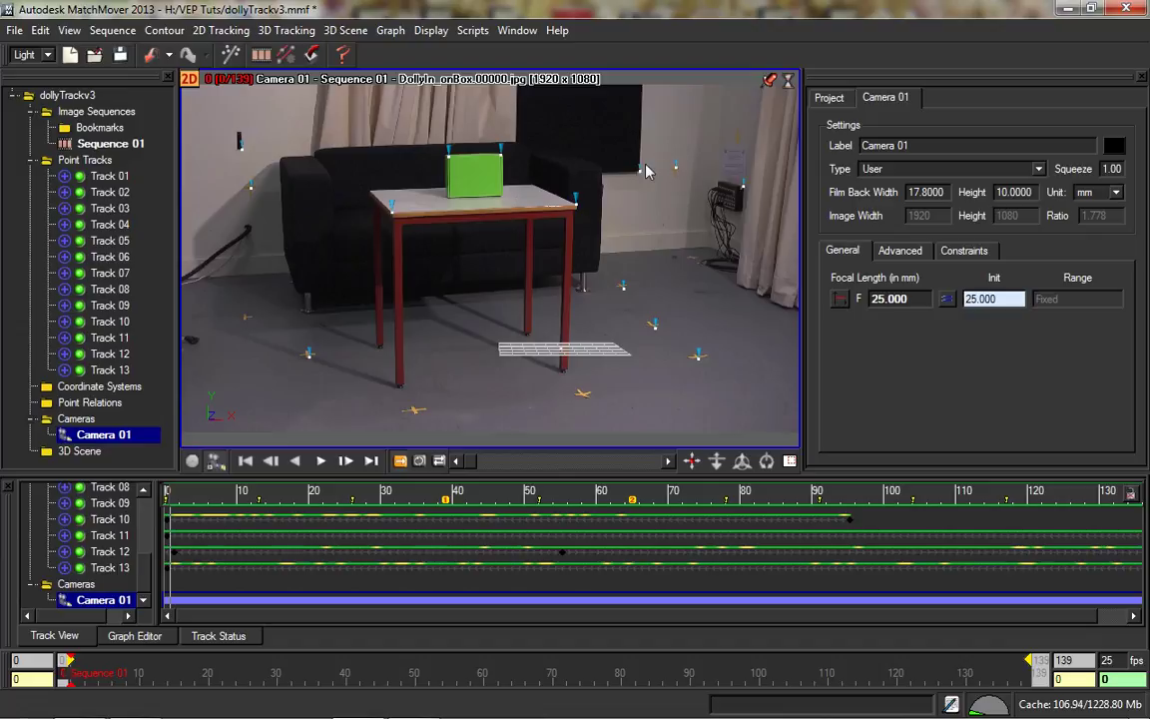
Scrub the timeline to around frame 35 to examine how the grid and track points follow the footage.
left_click(340, 669)
left_click_drag(339, 669, 312, 669)
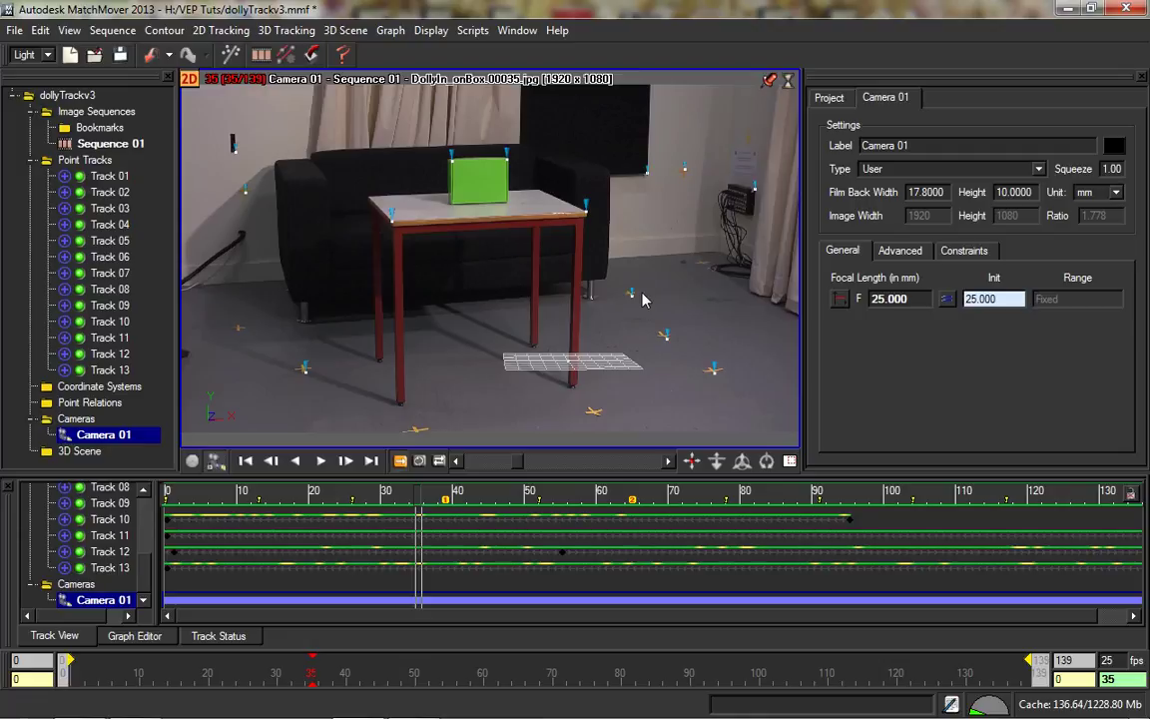
left_click(317, 671)
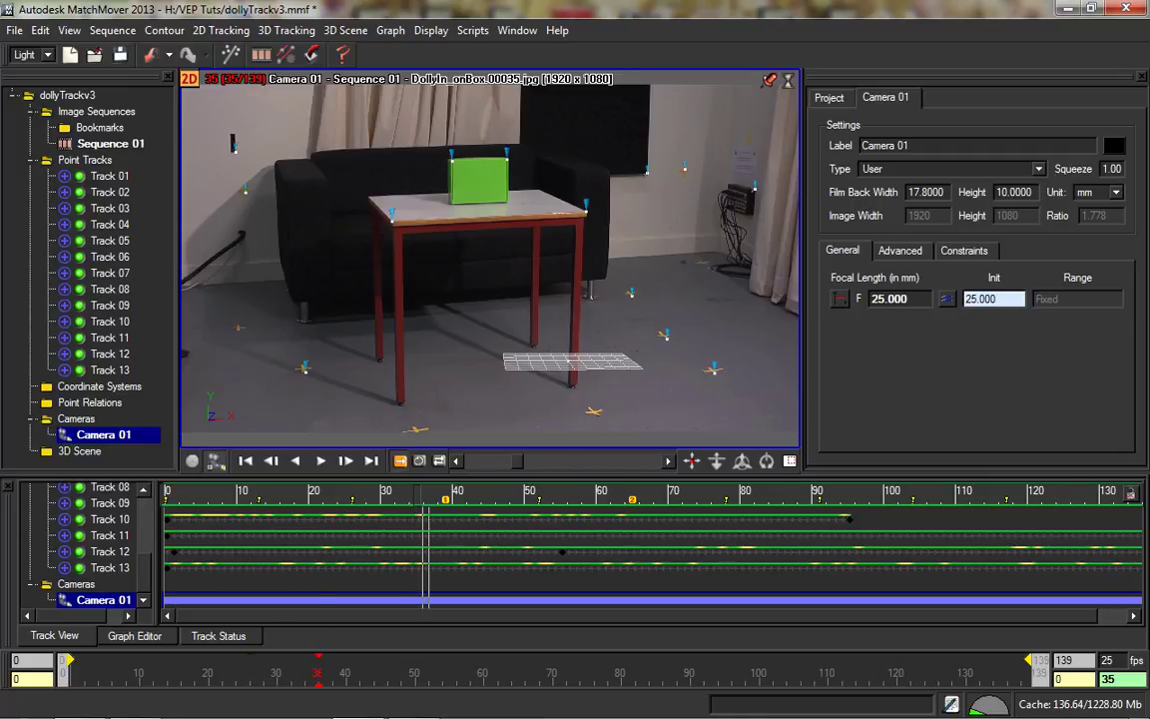
Scrub to frame 64, play the rest of the shot, and return to frame 0 to check how the grid sticks to the floor.
mouse_move(318, 671)
left_mouse_down()
mouse_move(635, 671)
mouse_move(511, 671)
left_mouse_up()
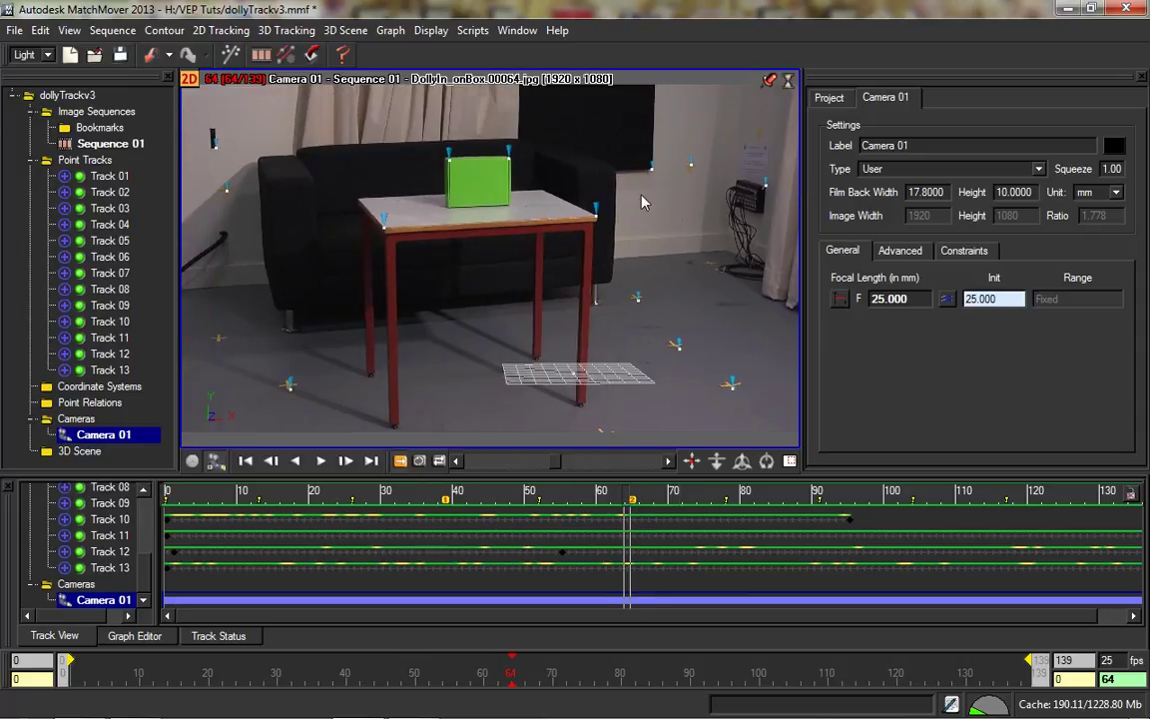
key("space")
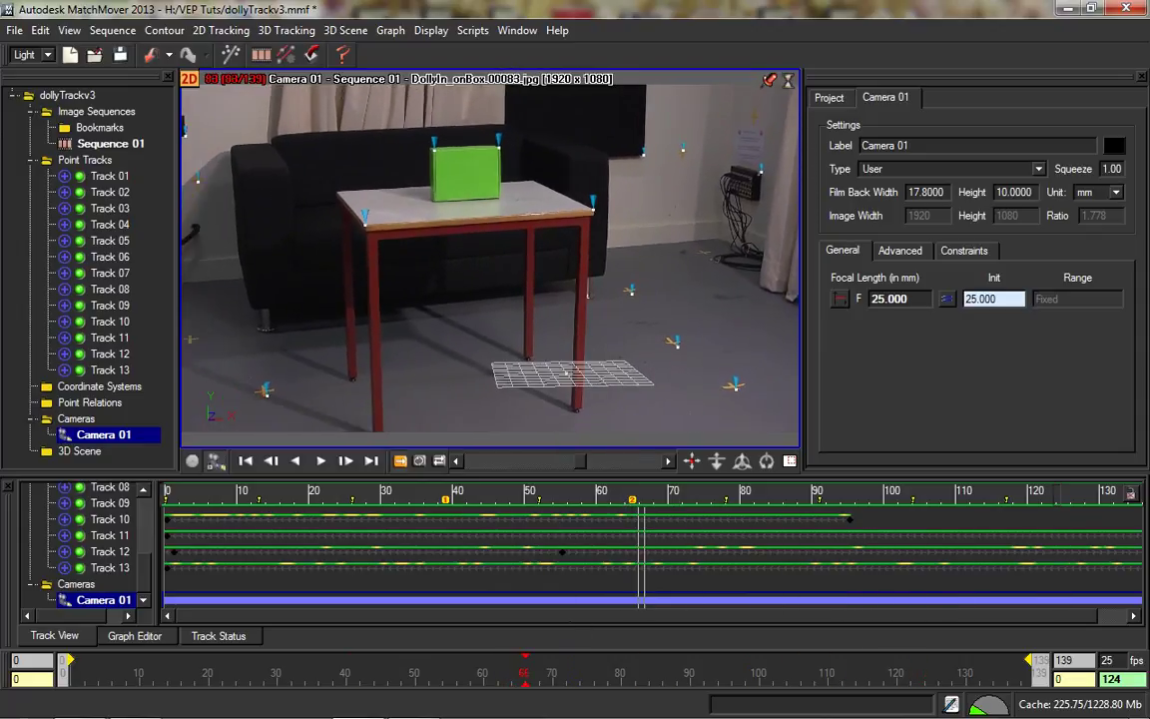
key("Home")
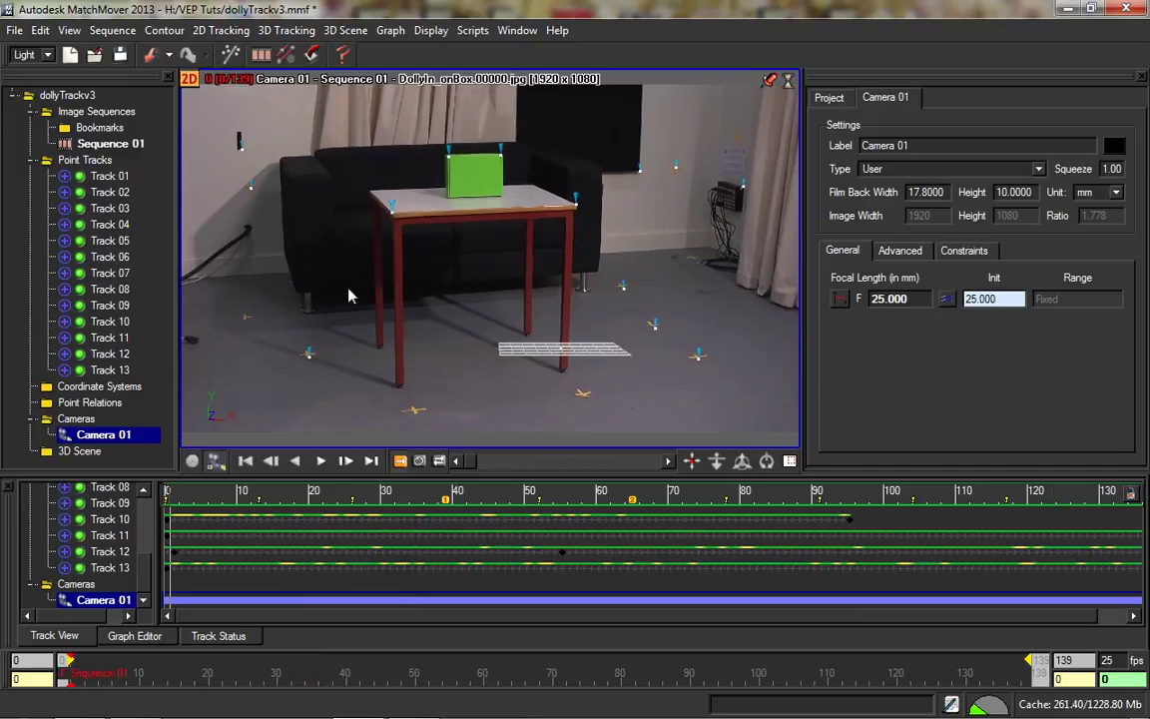
Unlock the 3D view from the camera and examine the solved camera, its image plane and the track points from outside.
left_click(190, 82)
left_click(190, 82)
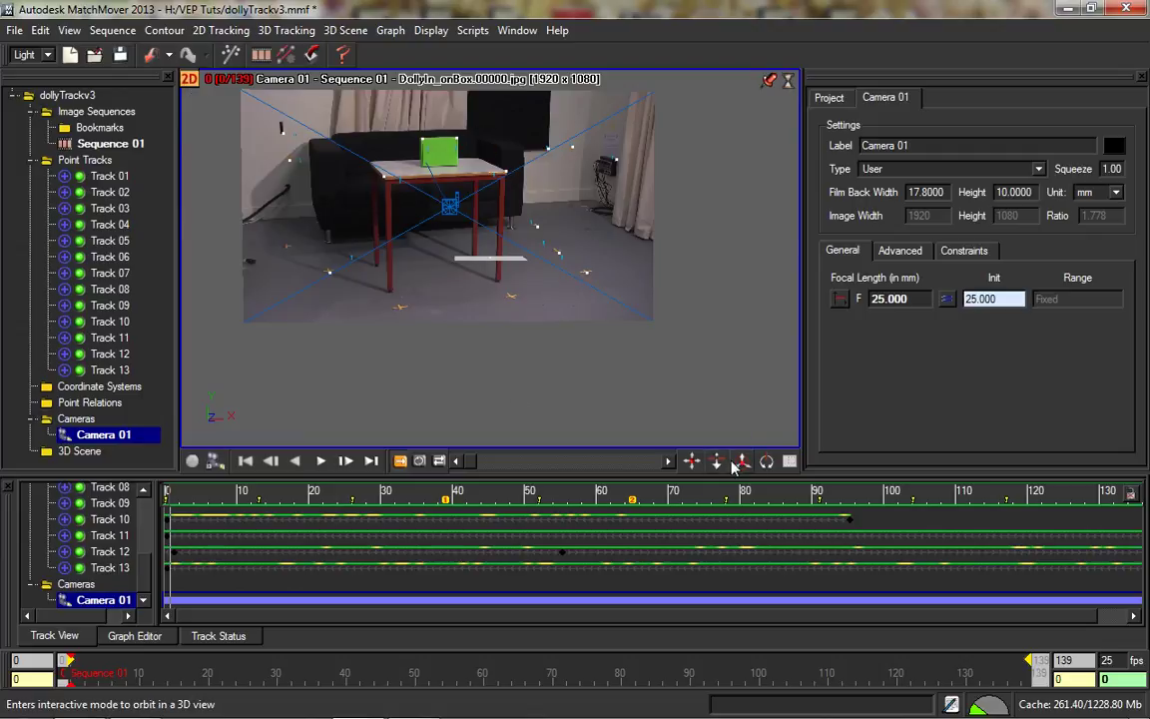
left_click_drag(741, 460, 477, 455)
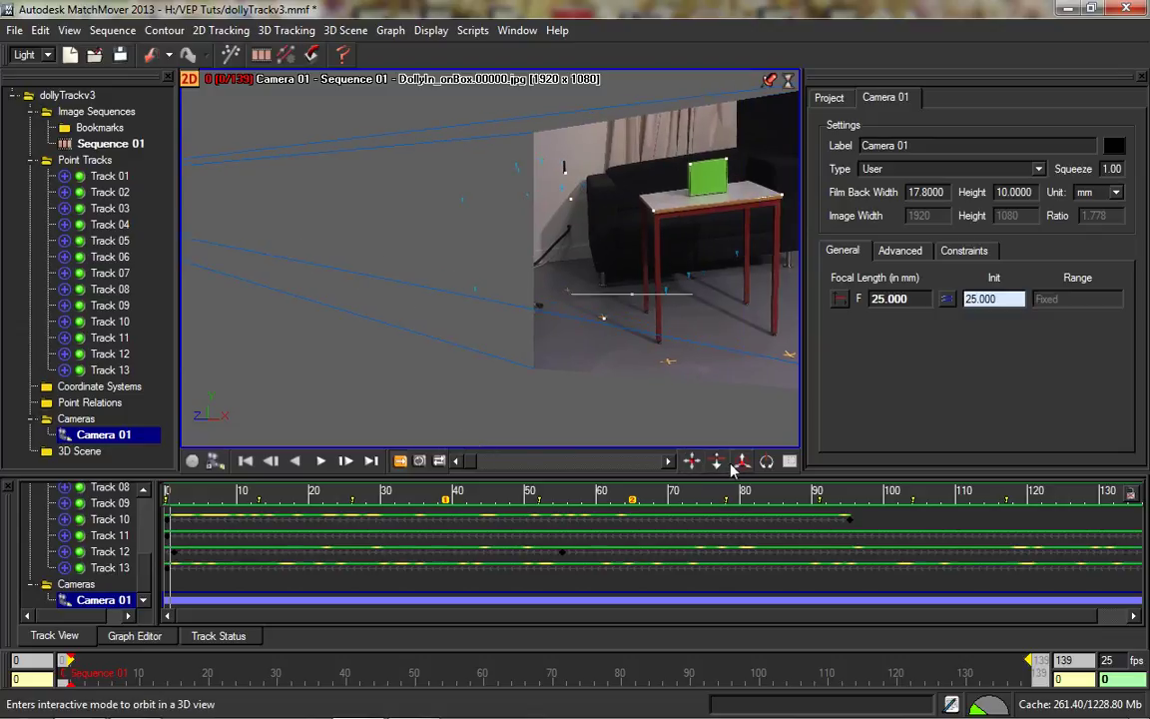
left_click_drag(733, 460, 659, 417)
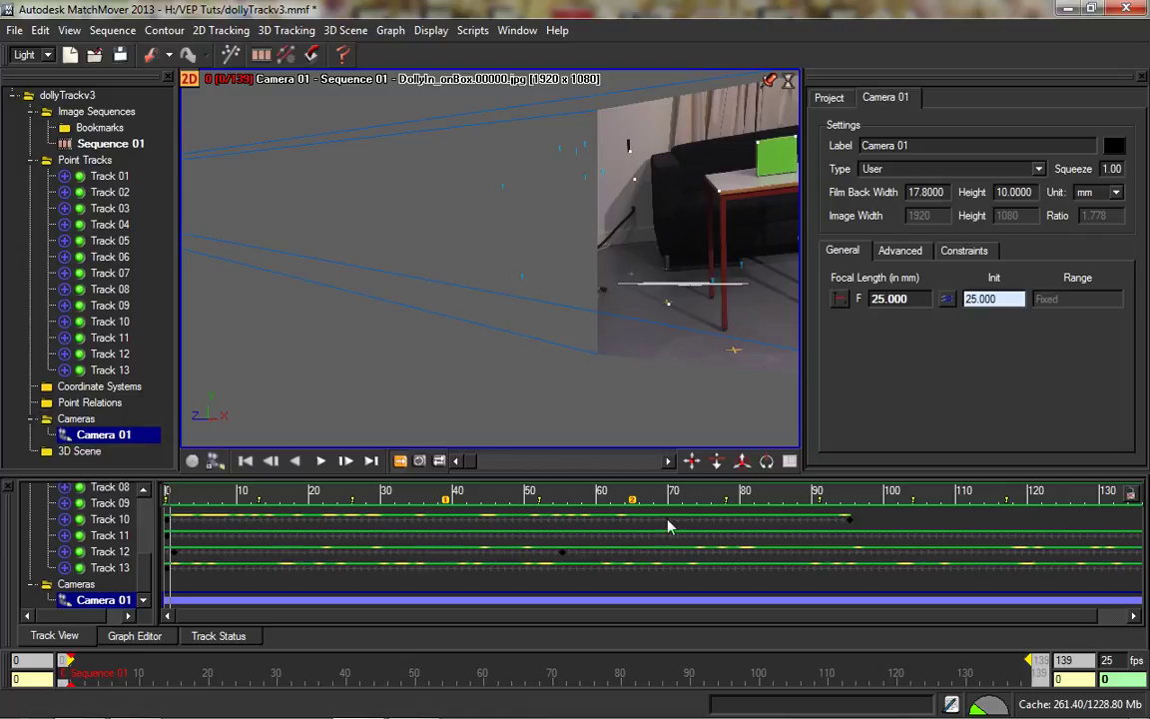
left_click_drag(745, 461, 784, 450)
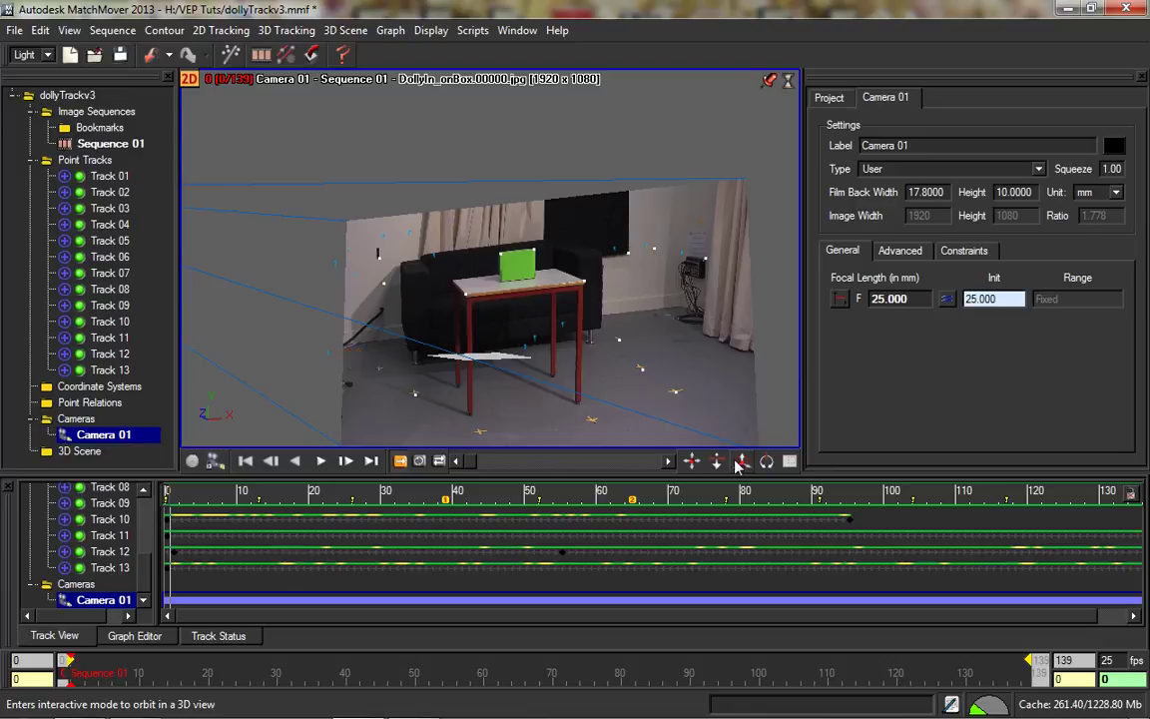
left_click_drag(716, 461, 715, 491)
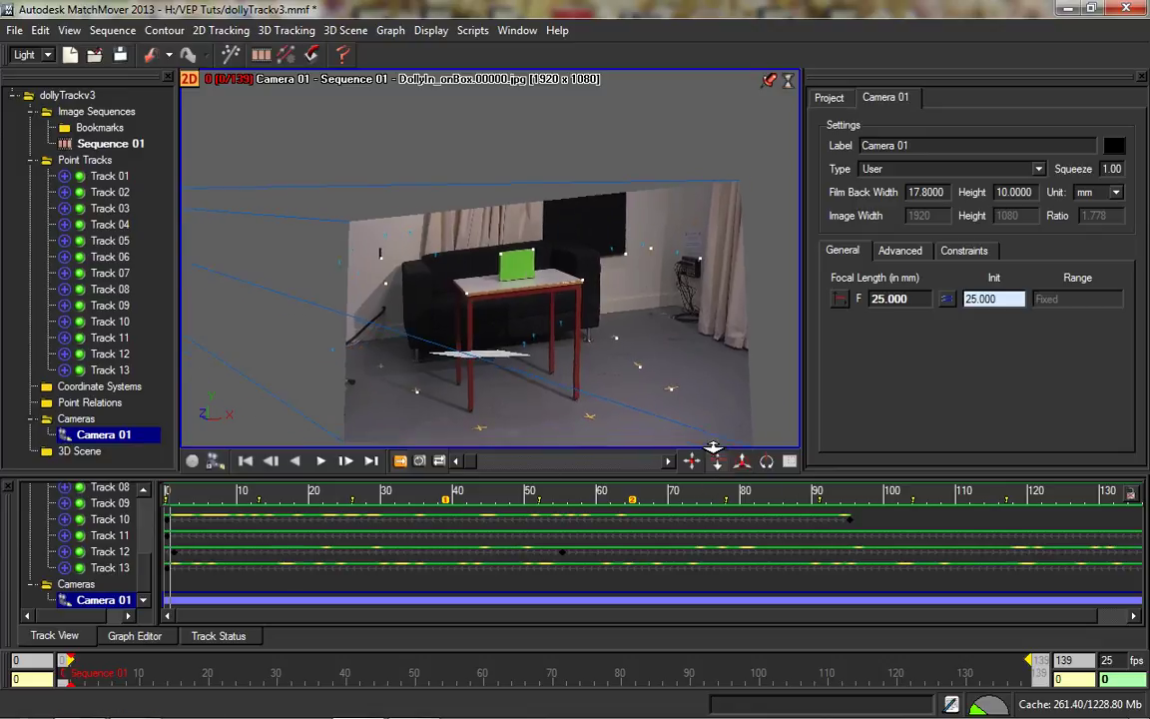
left_click_drag(766, 461, 827, 339)
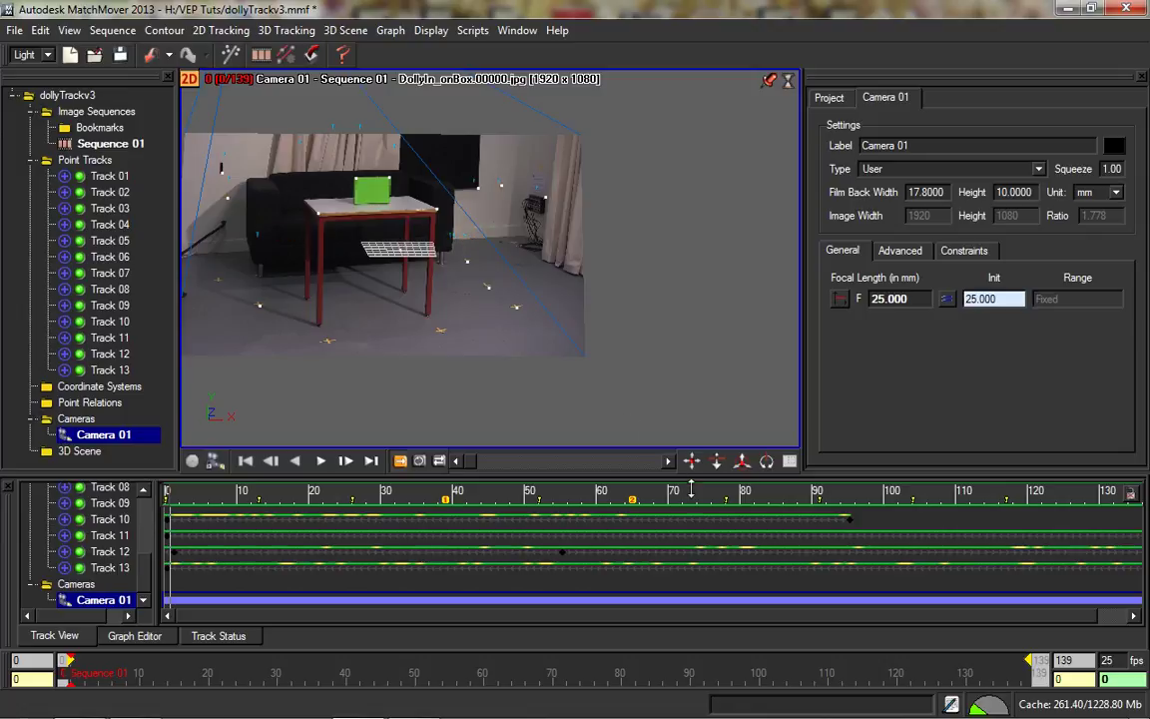
left_click_drag(696, 462, 710, 557)
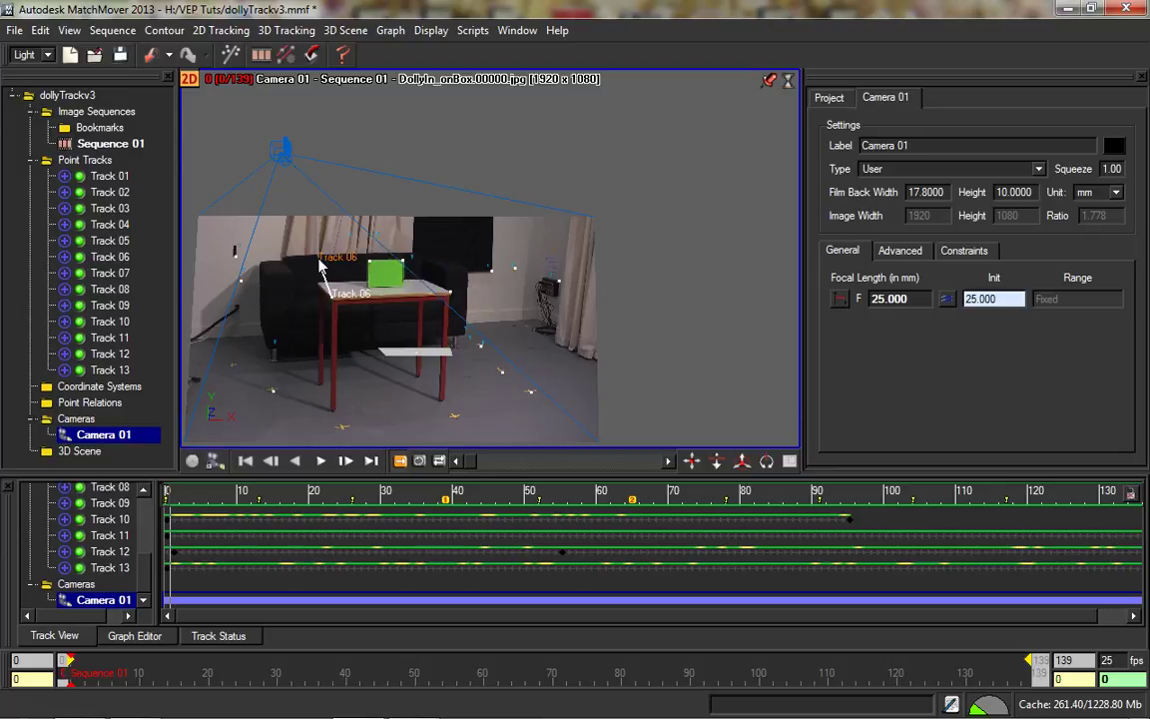
Orbit the solved scene from the front round to the side to examine the track points' depth relative to the image plane.
left_click_drag(691, 460, 809, 711)
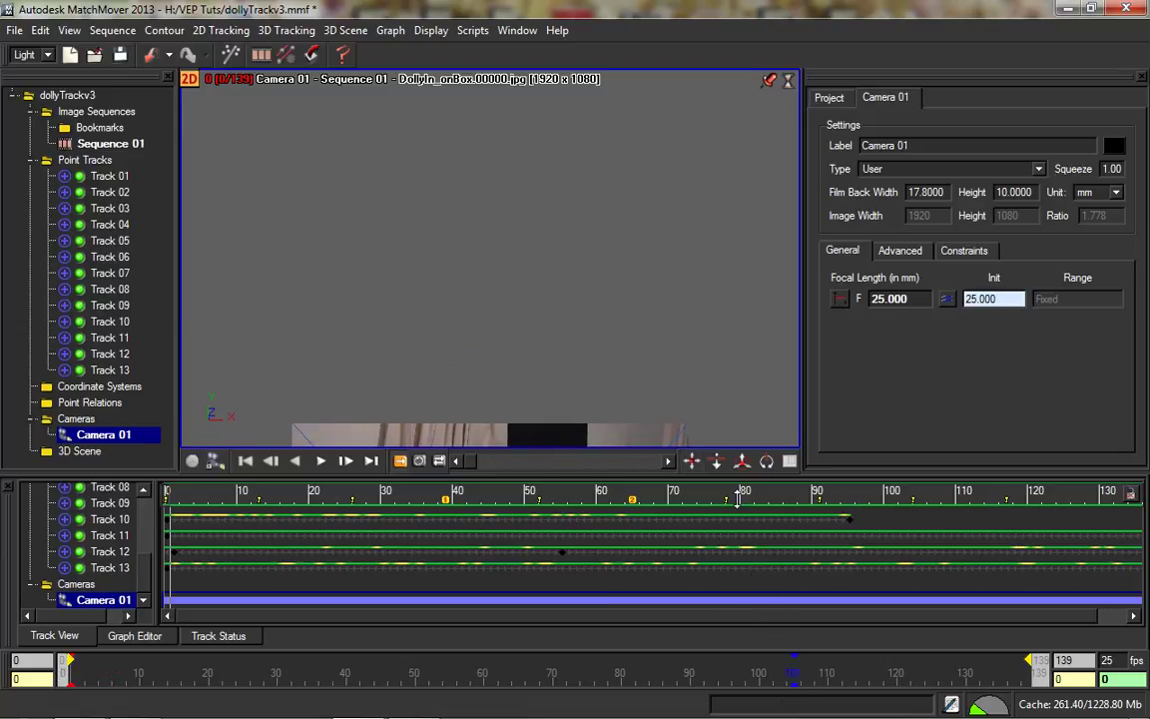
left_click_drag(742, 462, 742, 491)
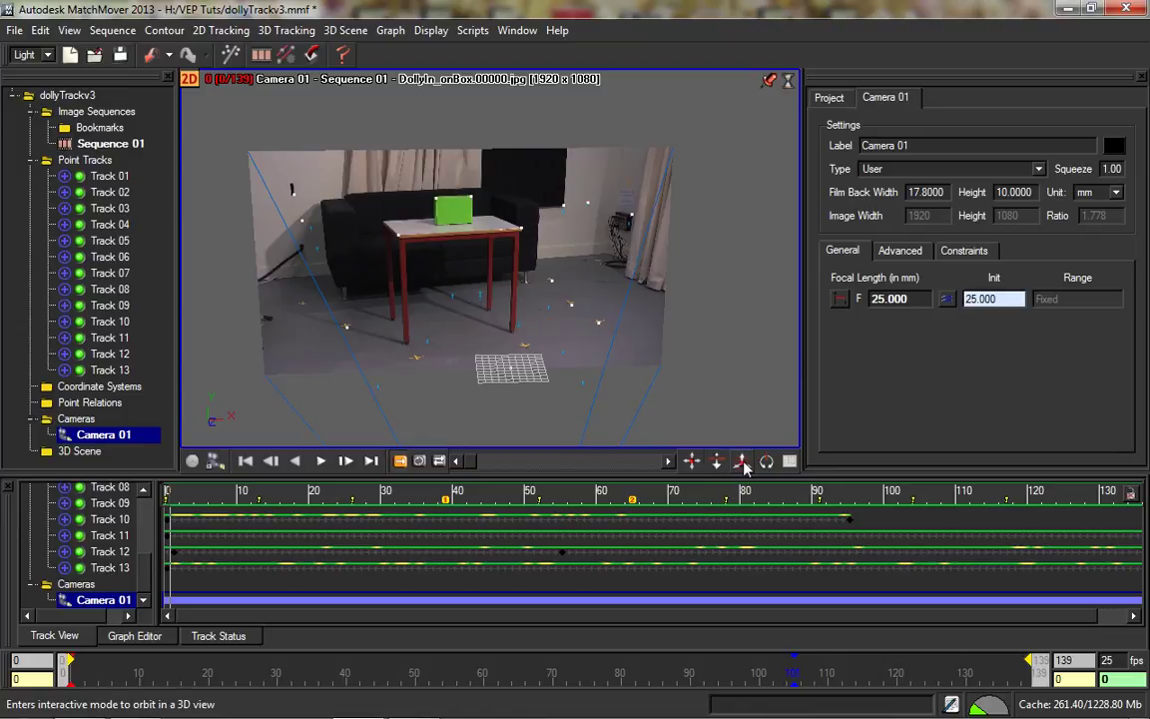
left_click_drag(705, 465, 688, 394)
mouse_move(741, 470)
left_mouse_down()
mouse_move(734, 440)
mouse_move(736, 452)
left_mouse_up()
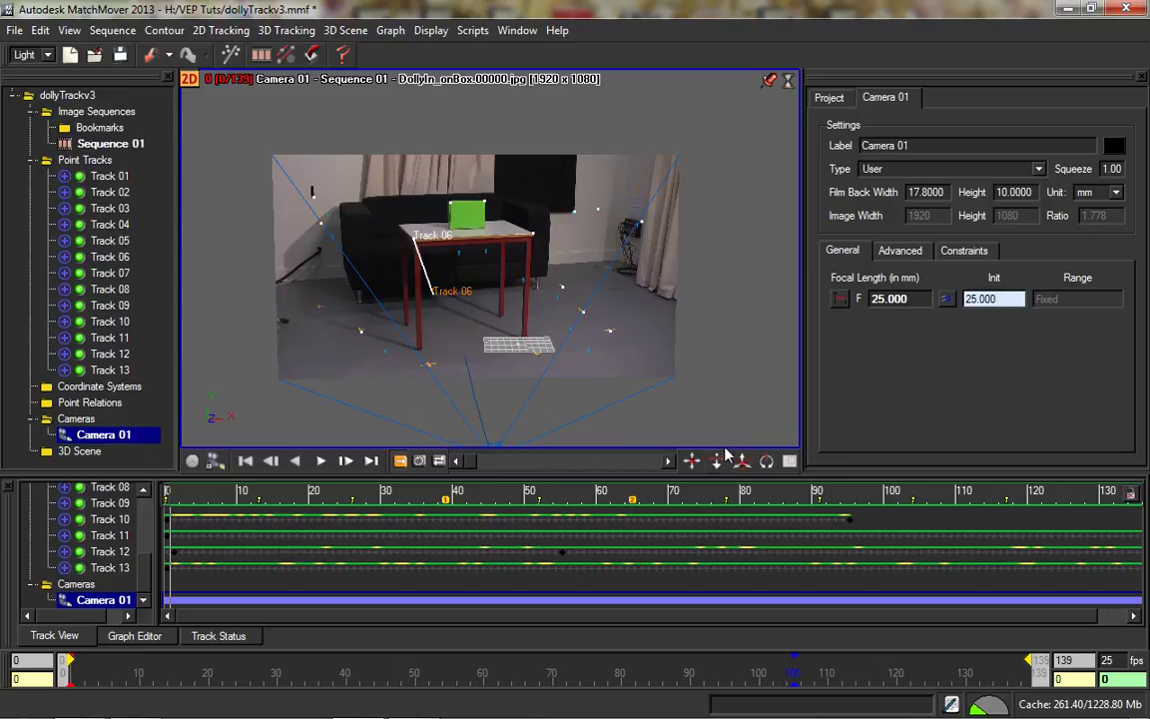
left_click_drag(743, 462, 821, 457)
left_click_drag(691, 460, 1148, 339)
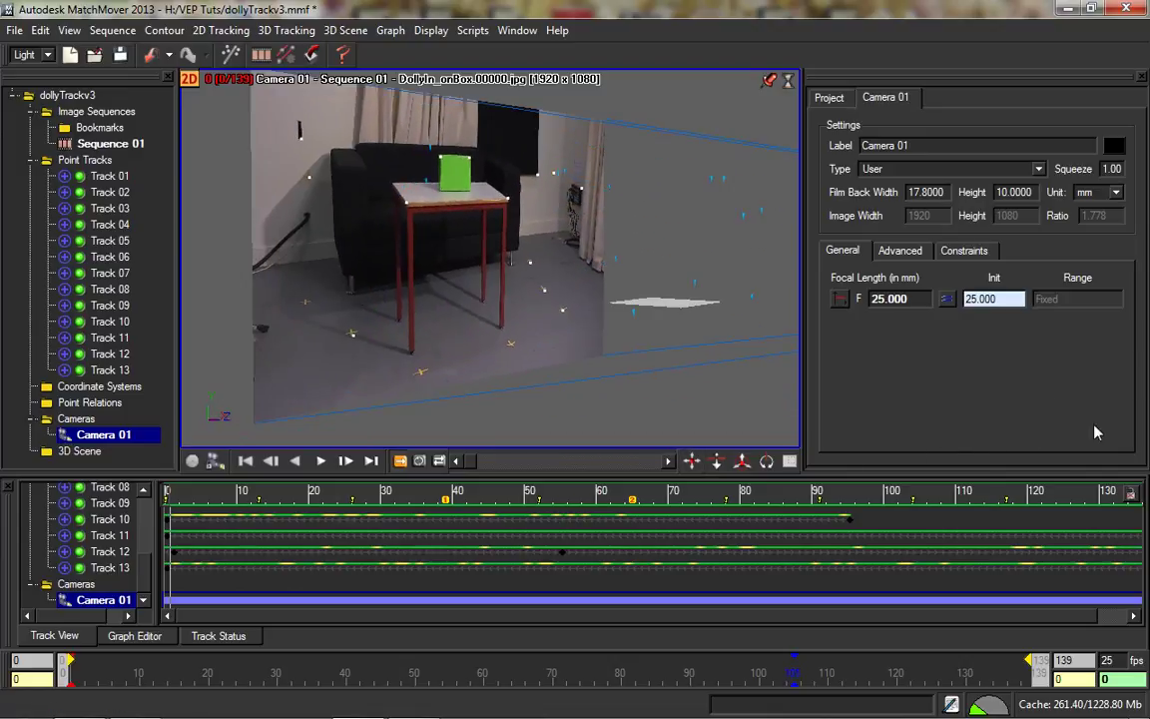
left_click_drag(743, 465, 804, 458)
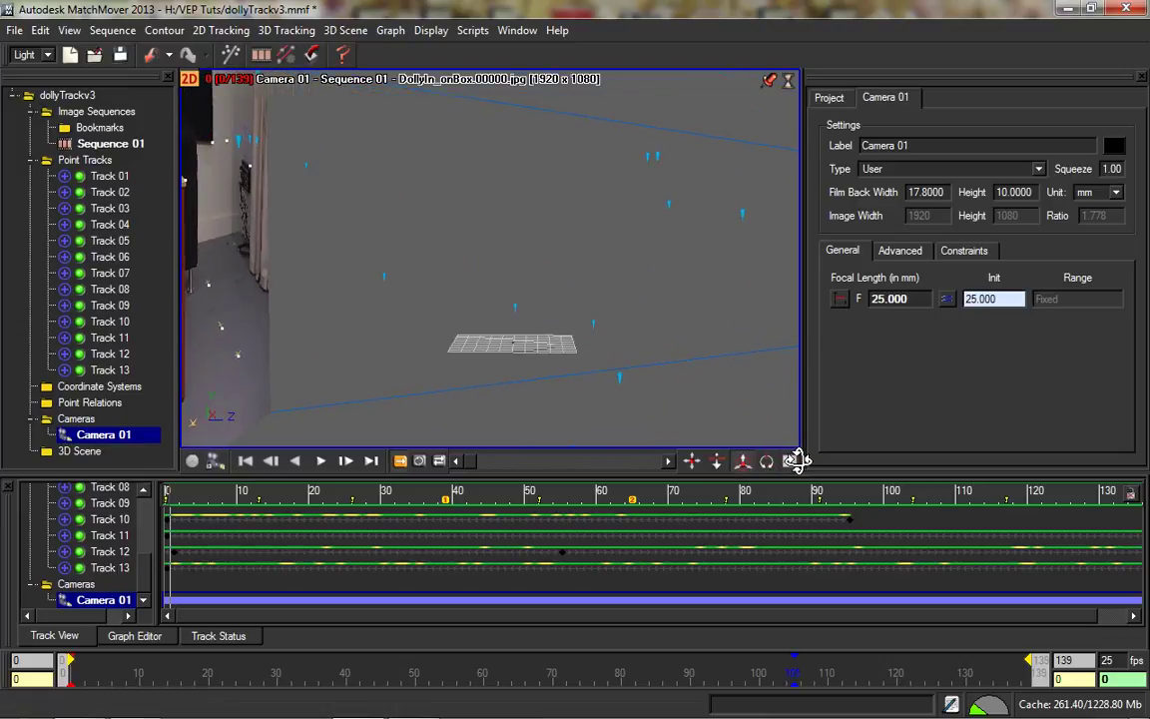
left_click_drag(699, 466, 910, 464)
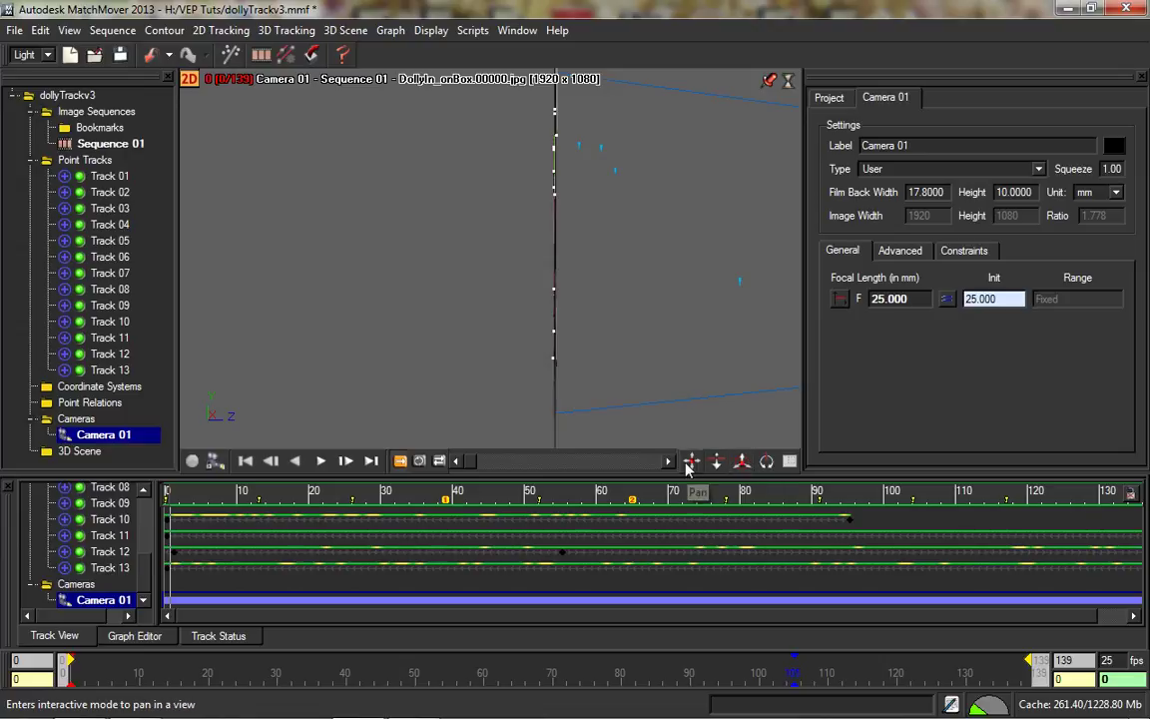
mouse_move(683, 462)
left_mouse_down()
mouse_move(737, 463)
mouse_move(698, 464)
left_mouse_up()
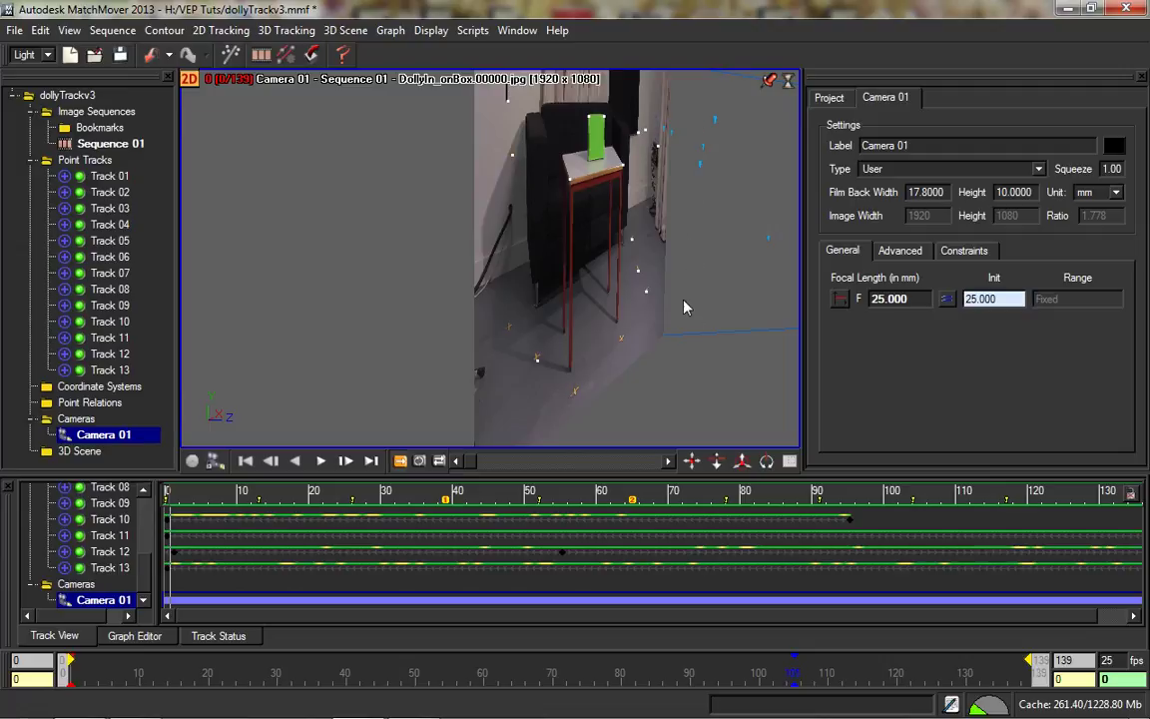
mouse_move(741, 463)
left_mouse_down()
mouse_move(763, 454)
mouse_move(756, 464)
left_mouse_up()
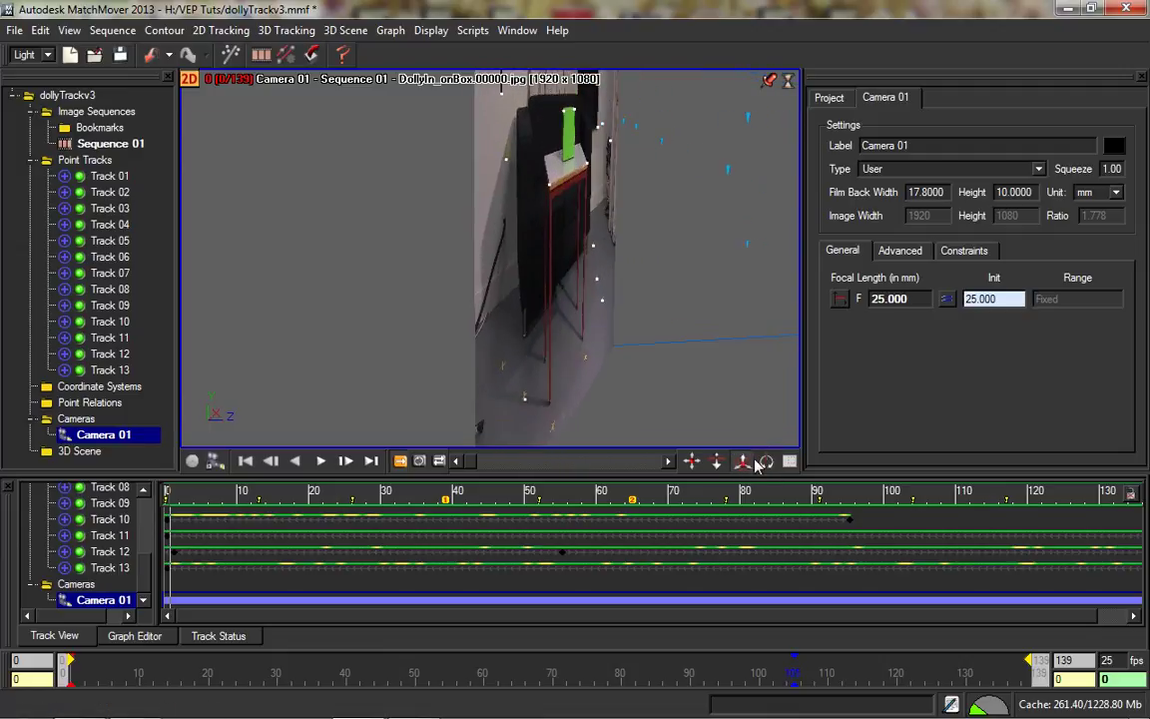
Select Track 12 and scrub from frame 105 back to frame 69 to examine its 3D point against the moving image plane.
left_click(638, 137)
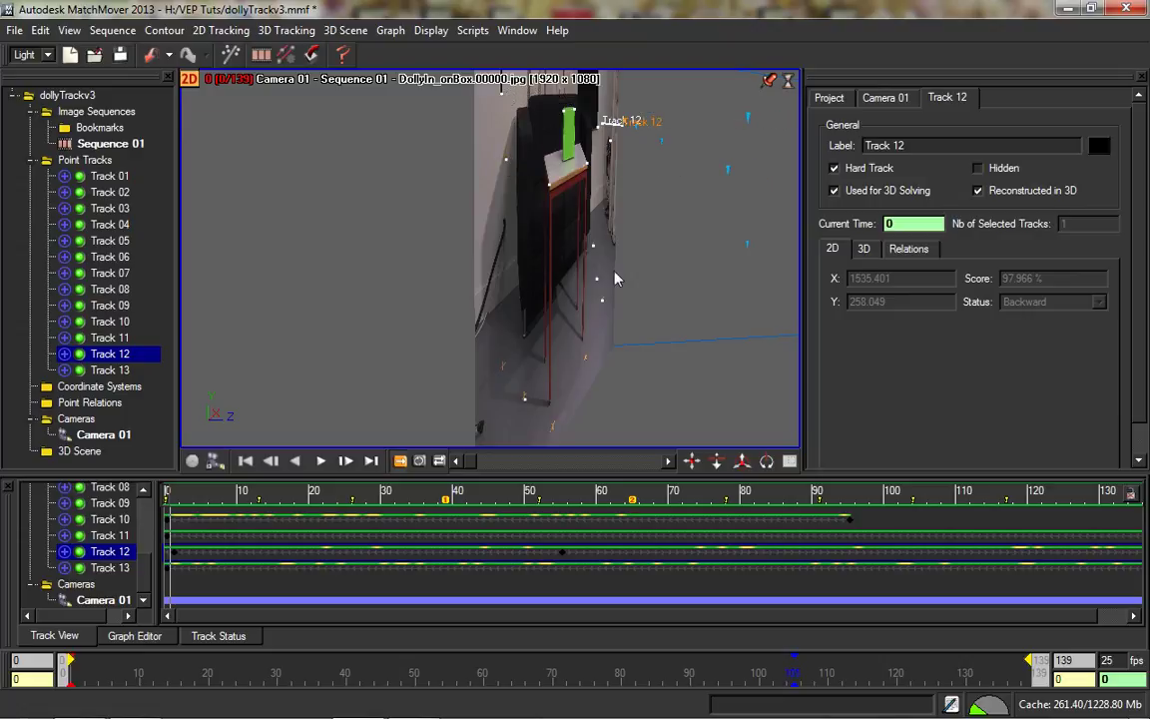
left_click(928, 491)
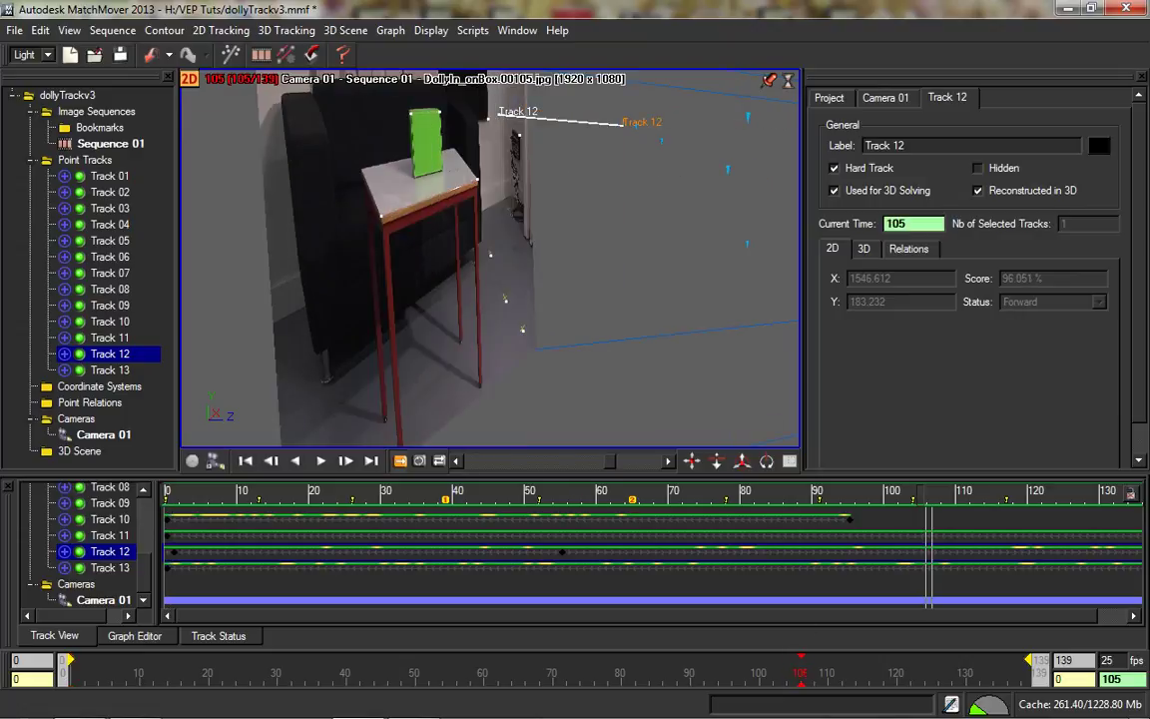
left_click_drag(928, 492, 662, 491)
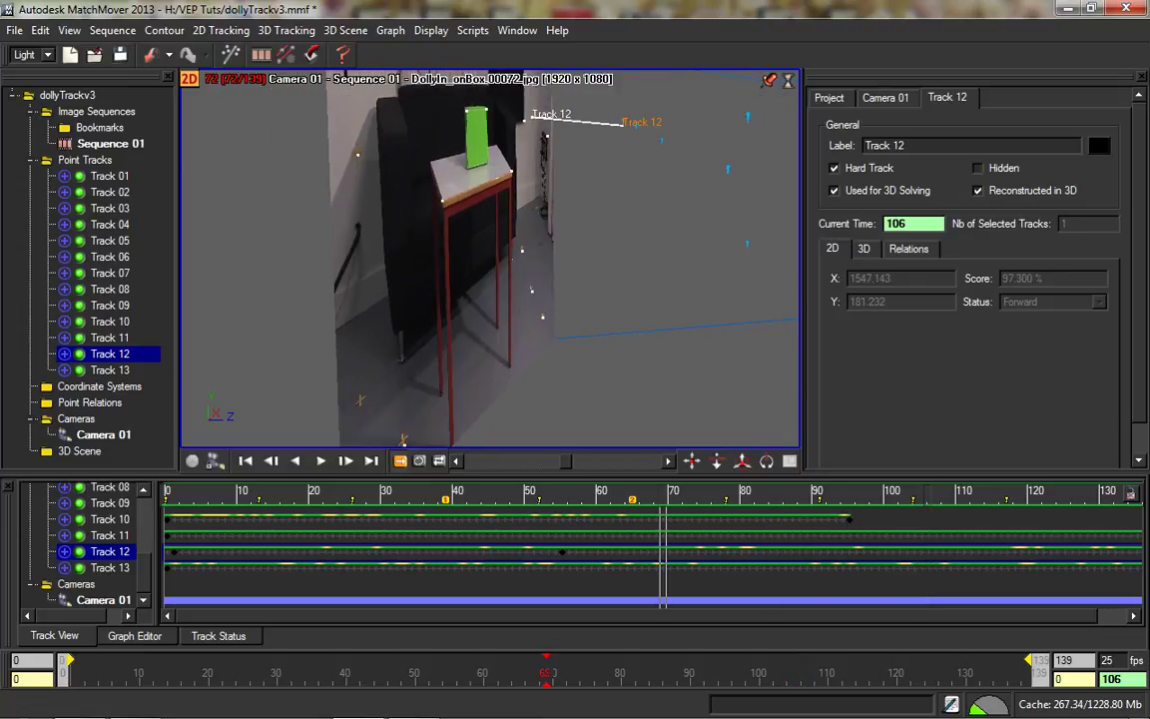
View the camera frustum side-on and compare the 3D depth of Track 12 with Track 09 and Track 11.
left_click_drag(745, 460, 679, 411)
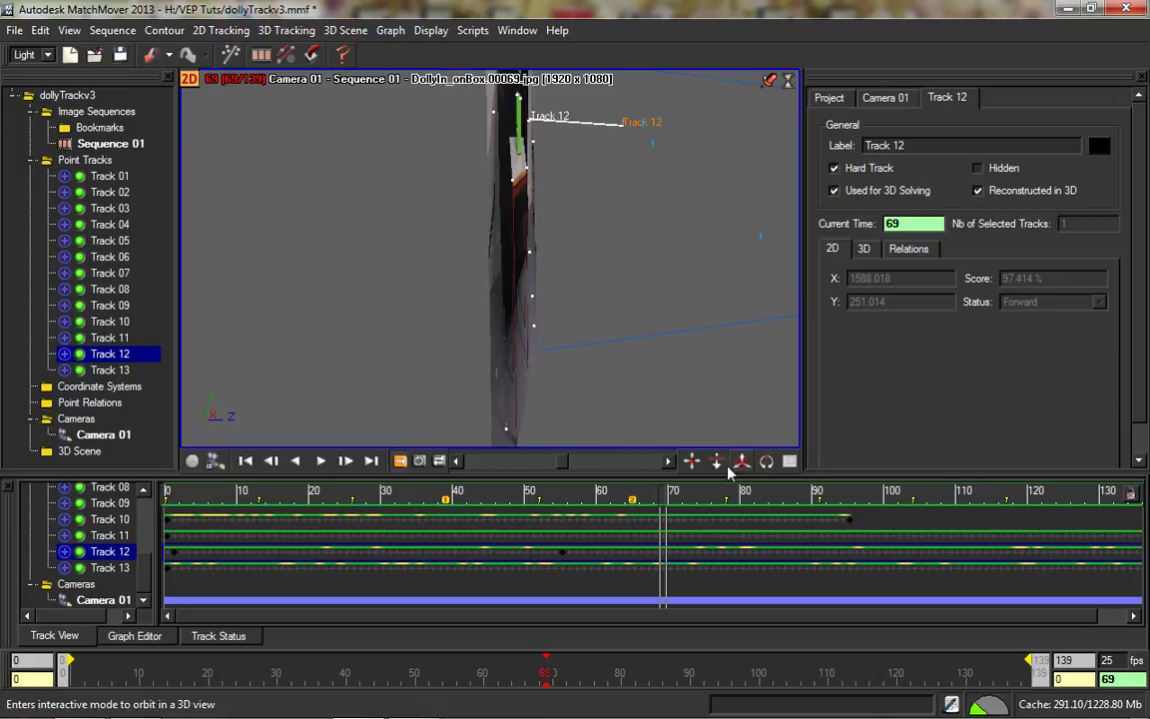
left_click_drag(717, 461, 690, 121)
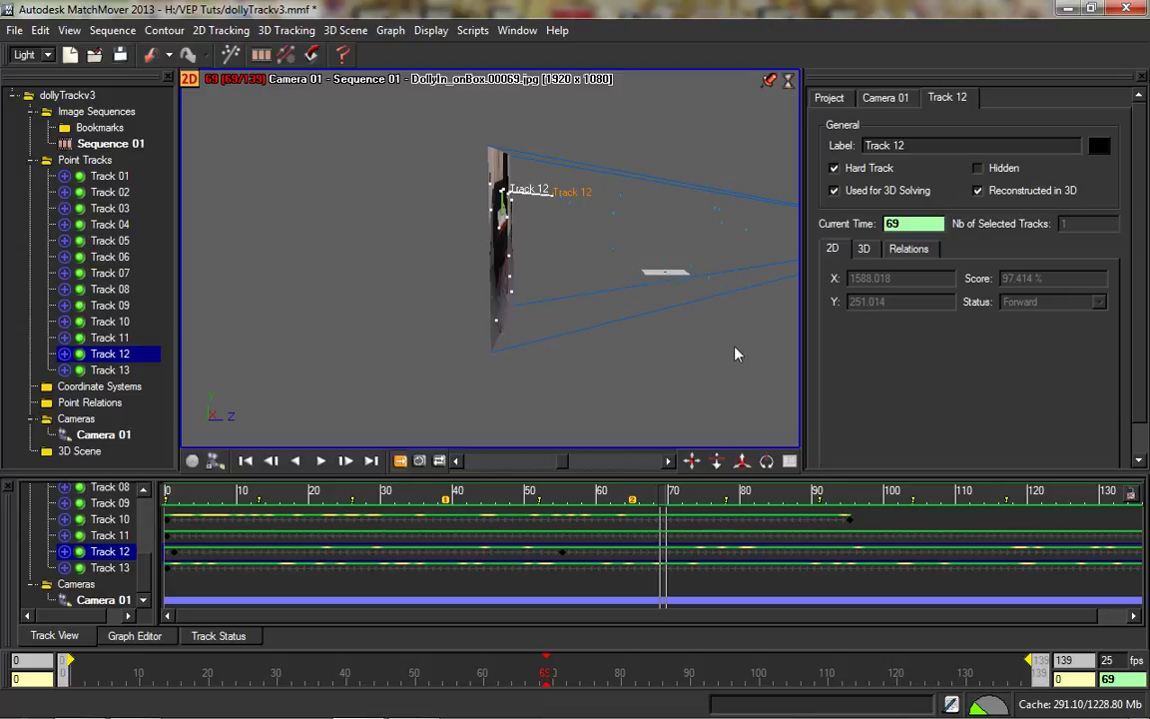
left_click_drag(693, 460, 547, 439)
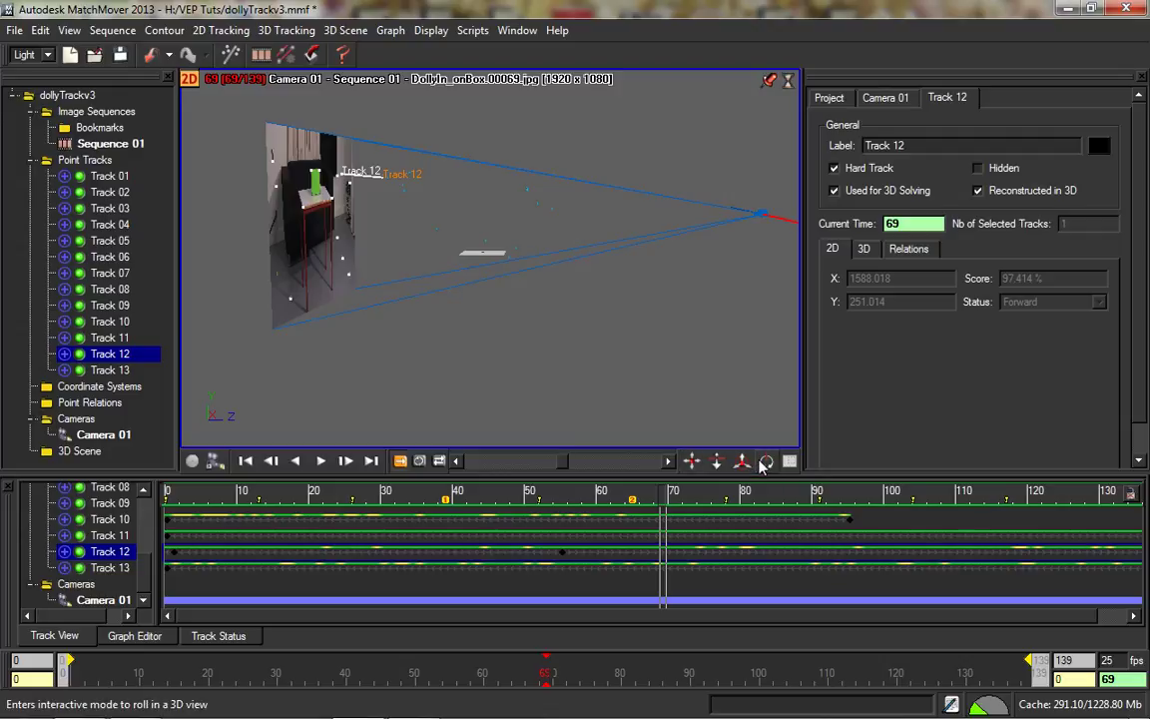
left_click_drag(765, 462, 752, 445)
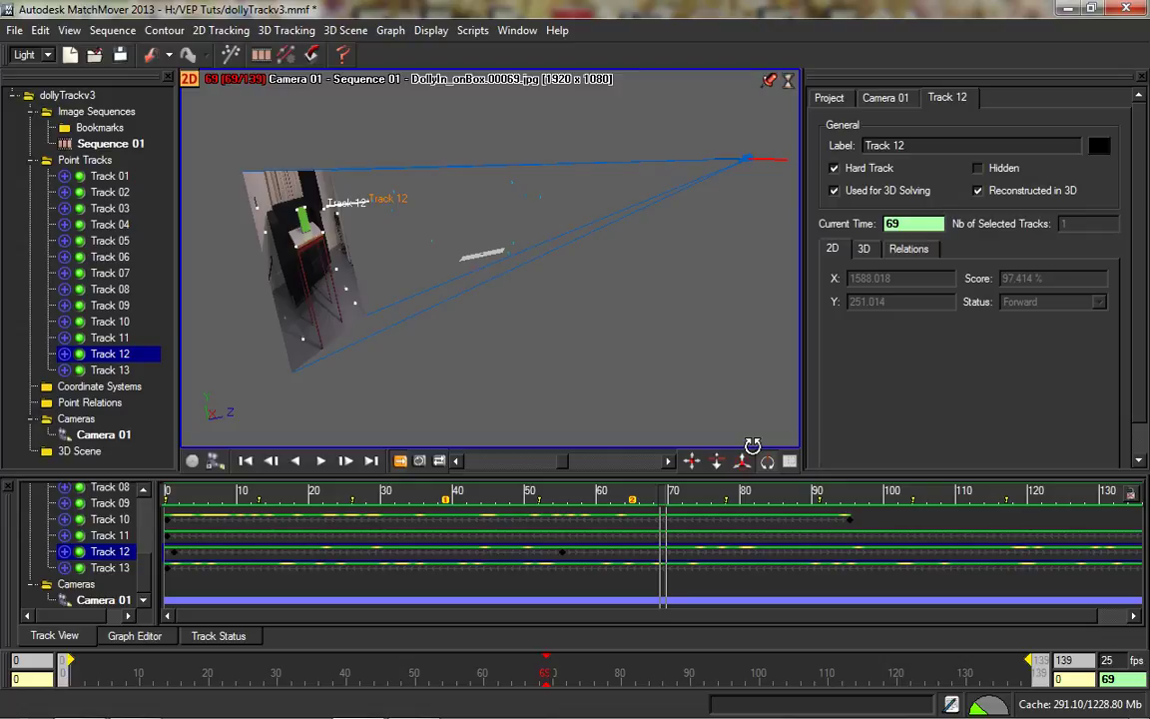
left_click_drag(751, 445, 750, 443)
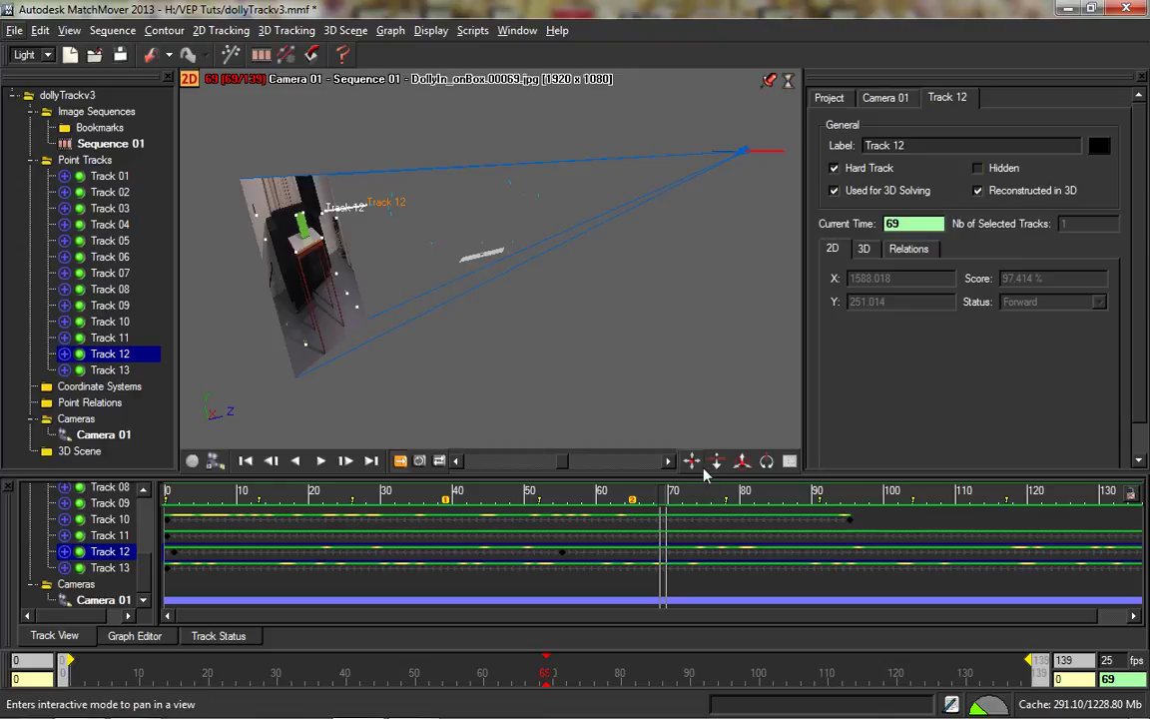
left_click_drag(696, 459, 884, 457)
left_click_drag(548, 231, 654, 197)
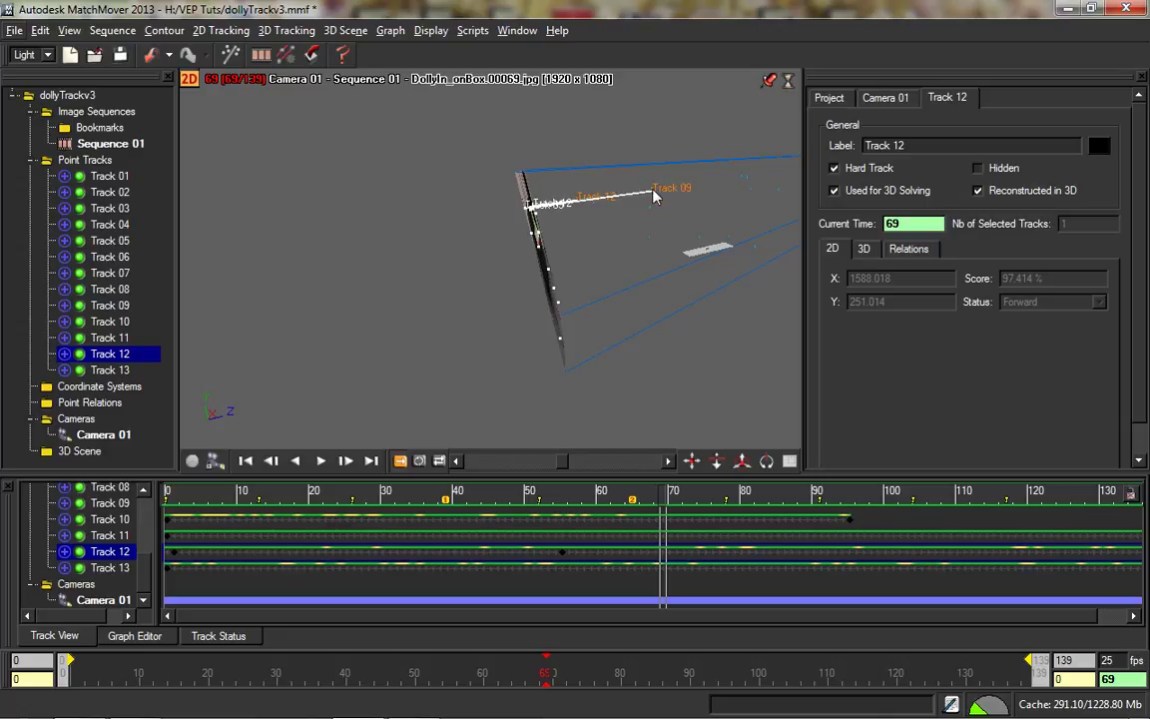
left_click_drag(654, 196, 579, 202)
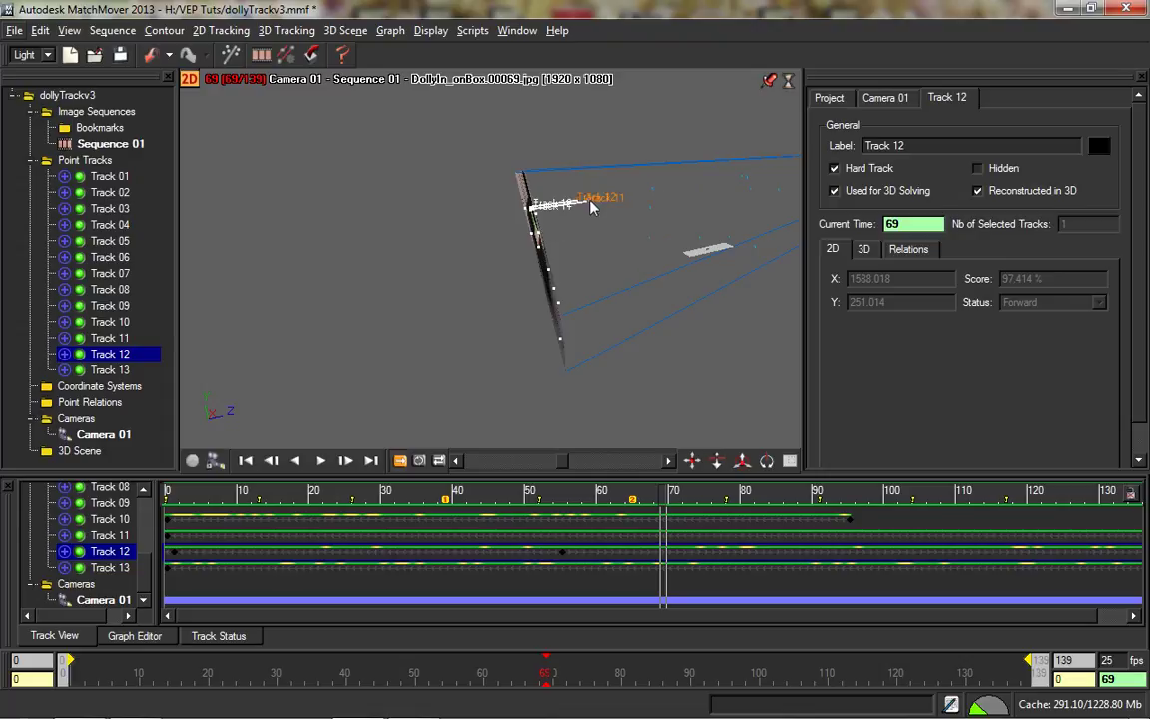
Examine the track points from above the image plane and clear the Track 12 selection.
left_click_drag(651, 237, 930, 558, "alt")
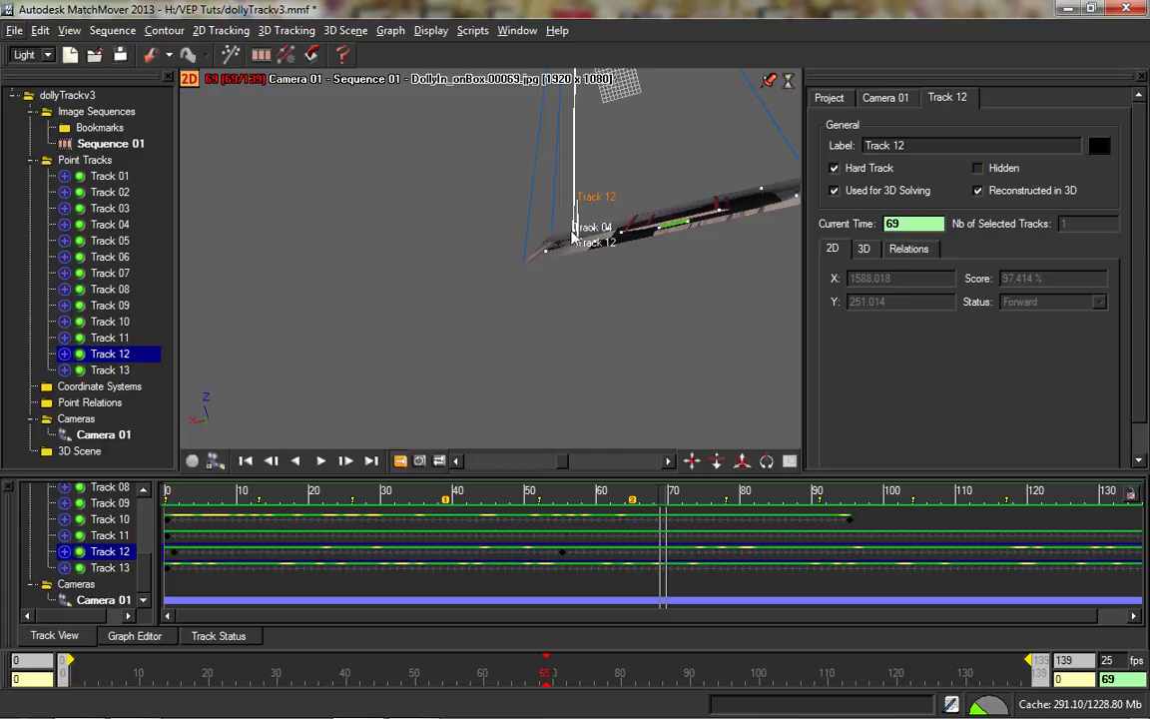
left_click(625, 249)
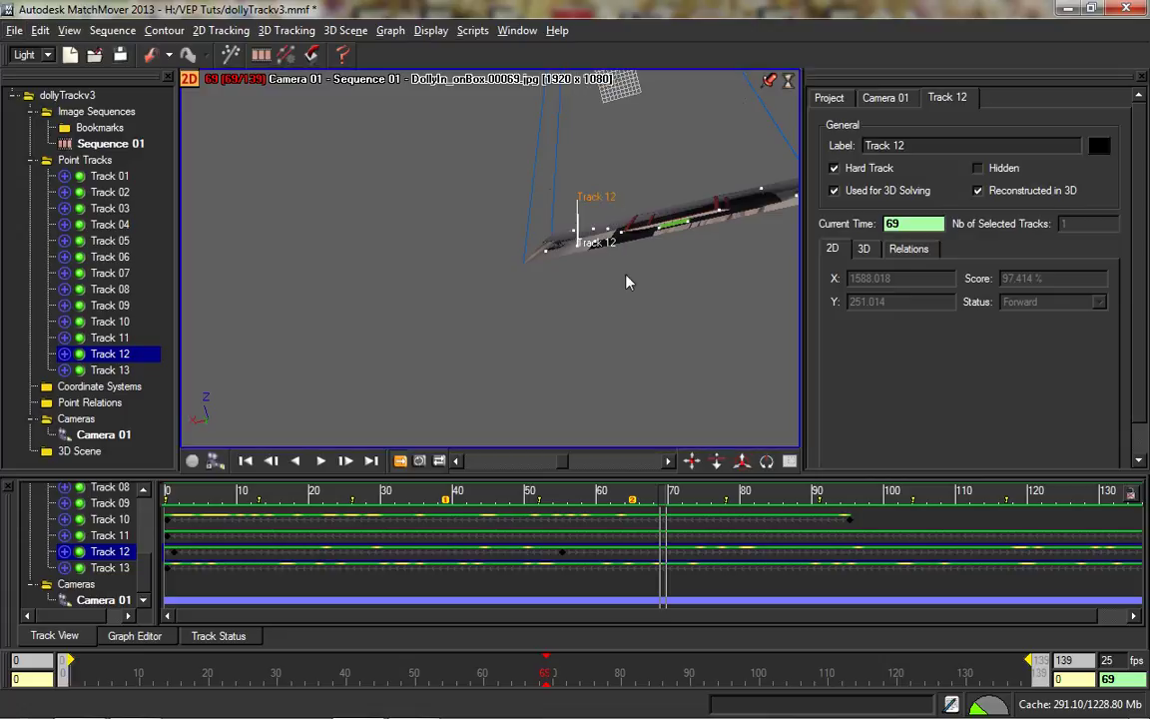
mouse_move(739, 460)
left_mouse_down()
mouse_move(741, 472)
mouse_move(739, 460)
left_mouse_up()
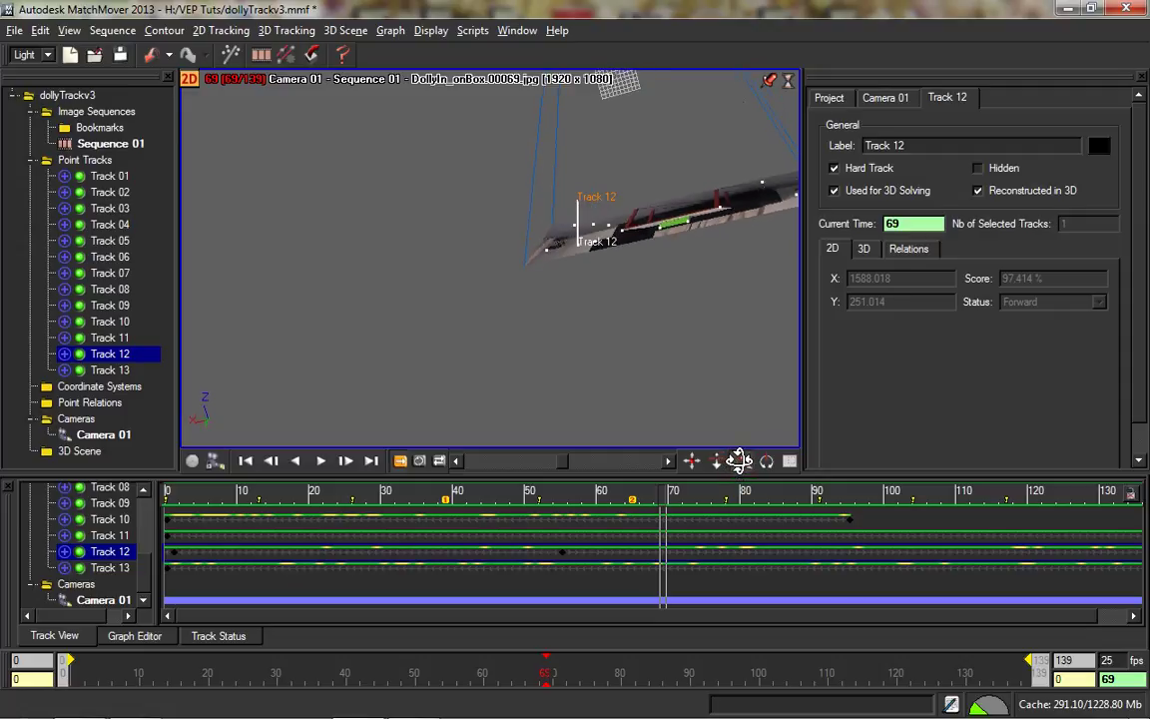
left_click(571, 251)
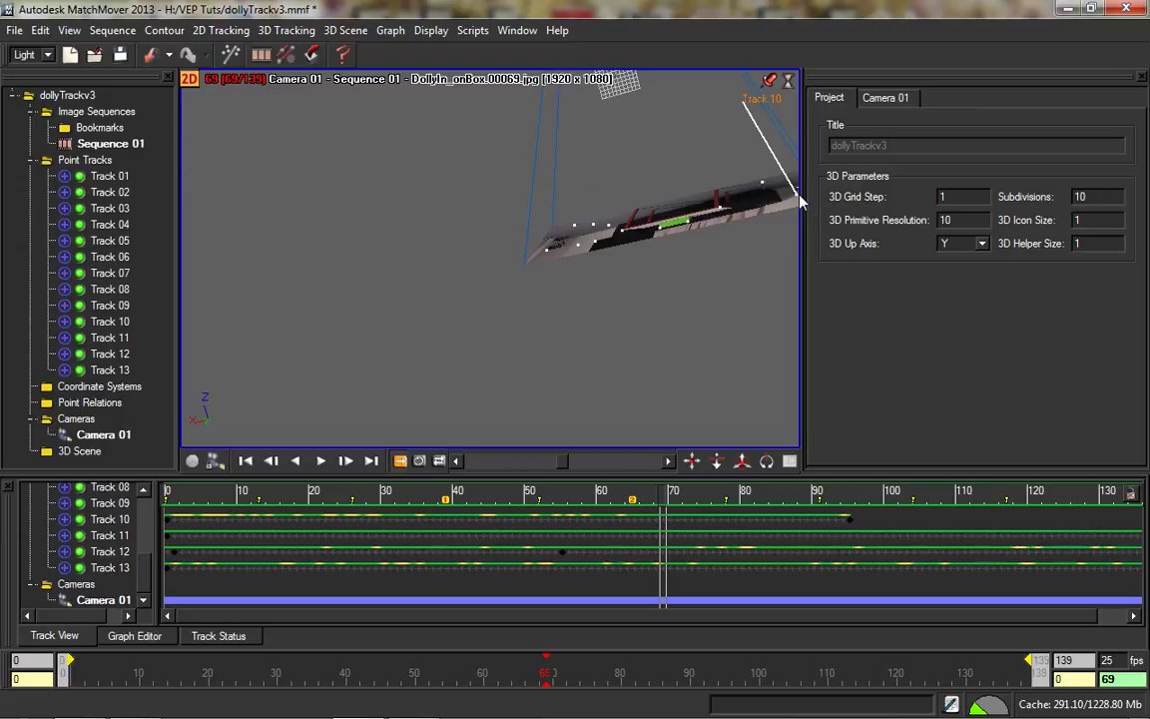
Return to the 2D view and exclude Track 10 from 3D solving.
left_click(191, 80)
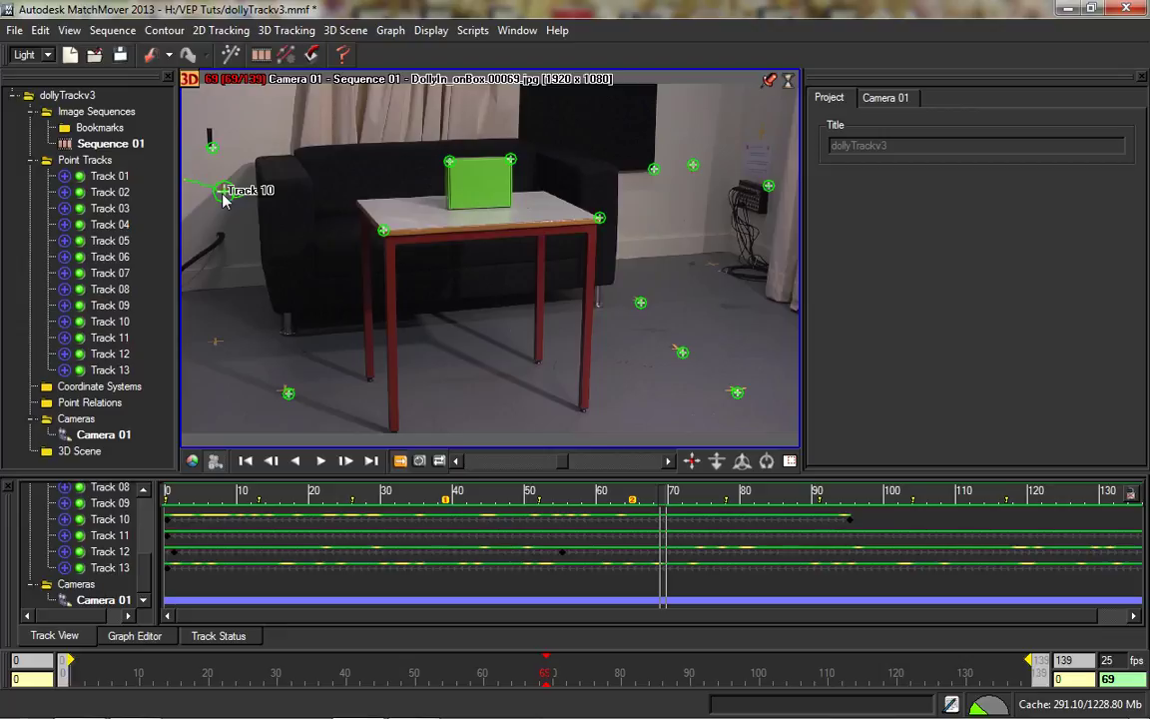
right_click(112, 323)
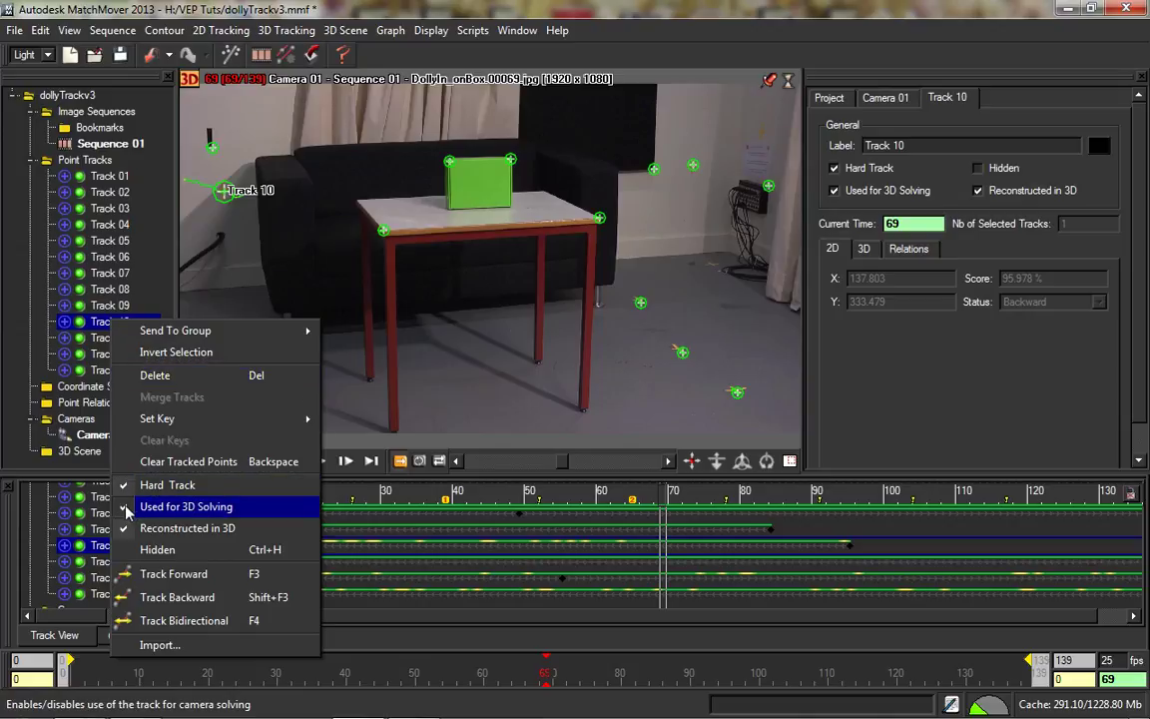
left_click(160, 506)
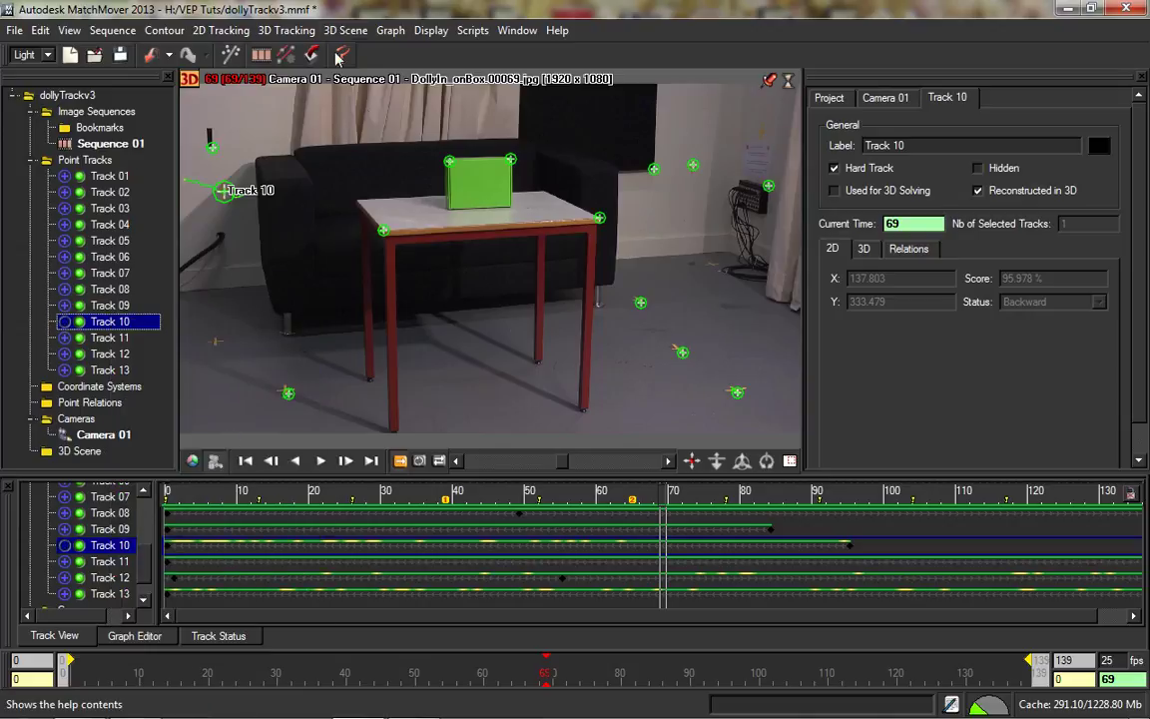
Solve the camera again with Track 10 excluded and view the result in 3D locked on the camera.
left_click(291, 34)
mouse_move(329, 34)
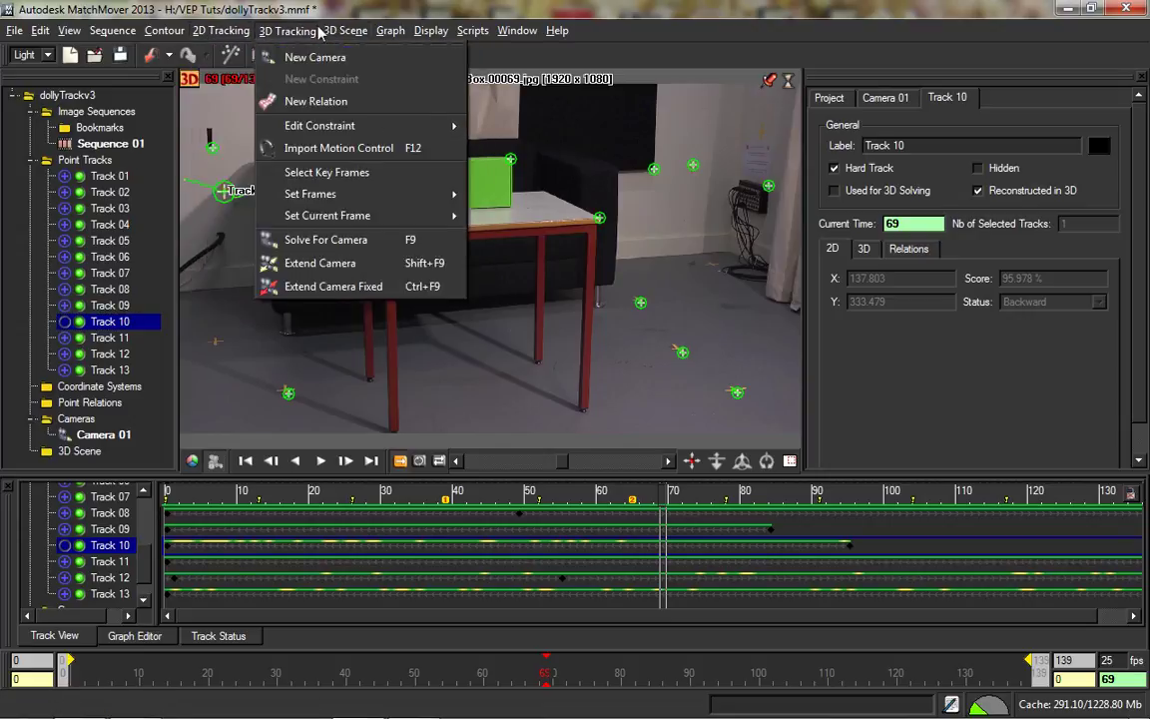
left_click(320, 241)
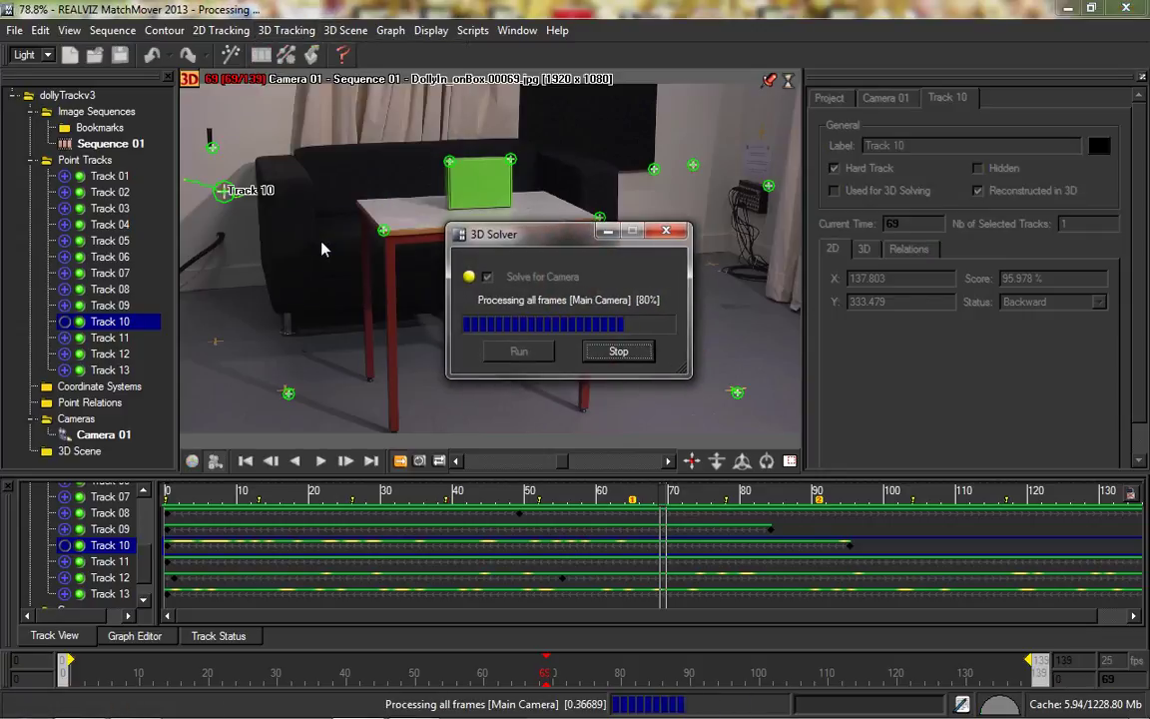
left_click(190, 80)
right_click(237, 137)
left_click(257, 133)
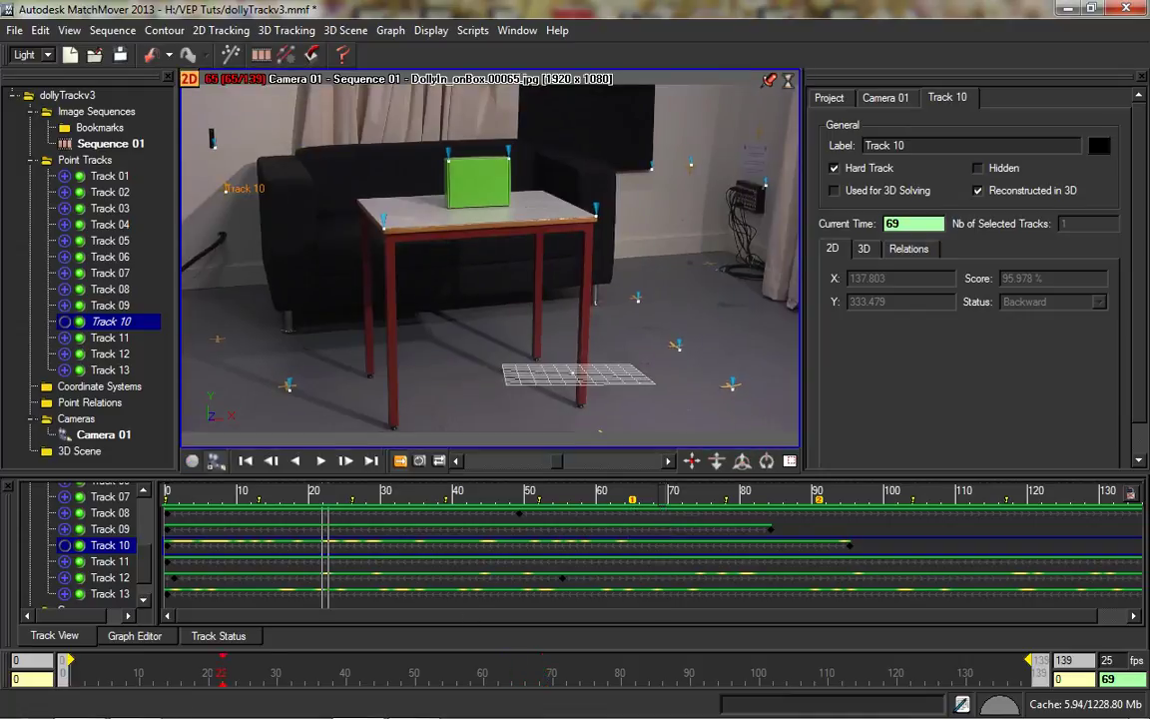
Unlock the 3D view from the camera, view the frustum side-on, and compare Track 10's depth with Track 09.
left_click(186, 80)
left_click(189, 80)
left_click(189, 80)
left_click(188, 80)
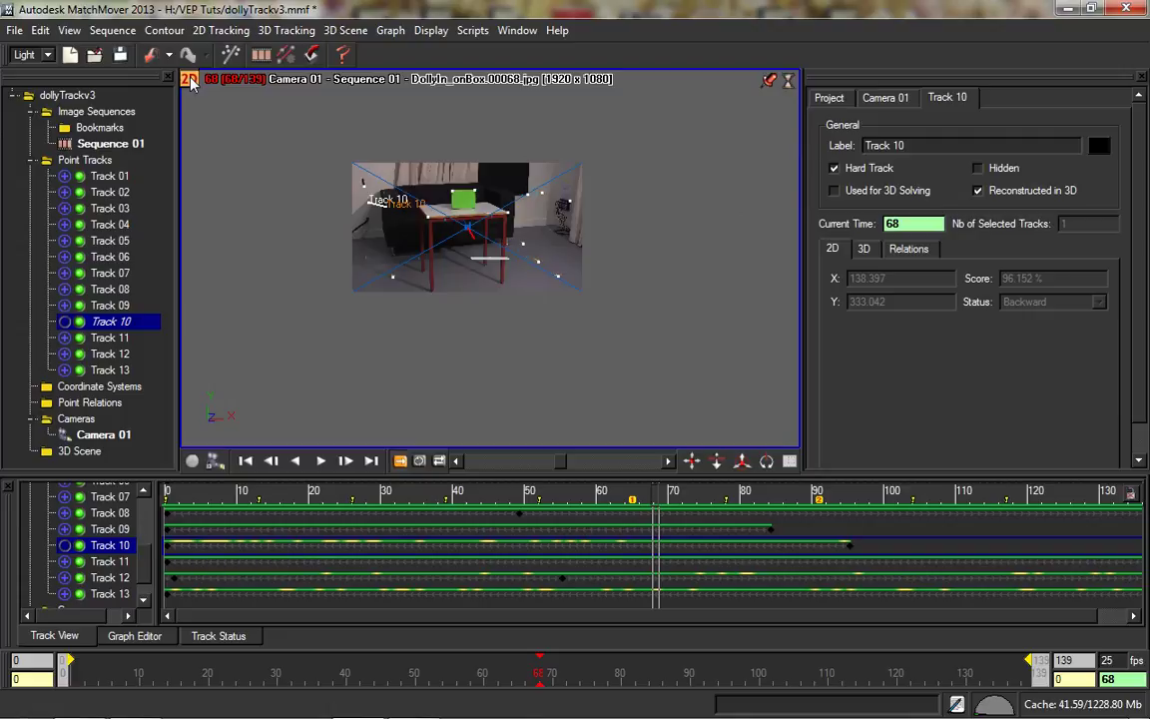
middle_click_drag(417, 199, 466, 249)
left_click_drag(740, 461, 872, 509)
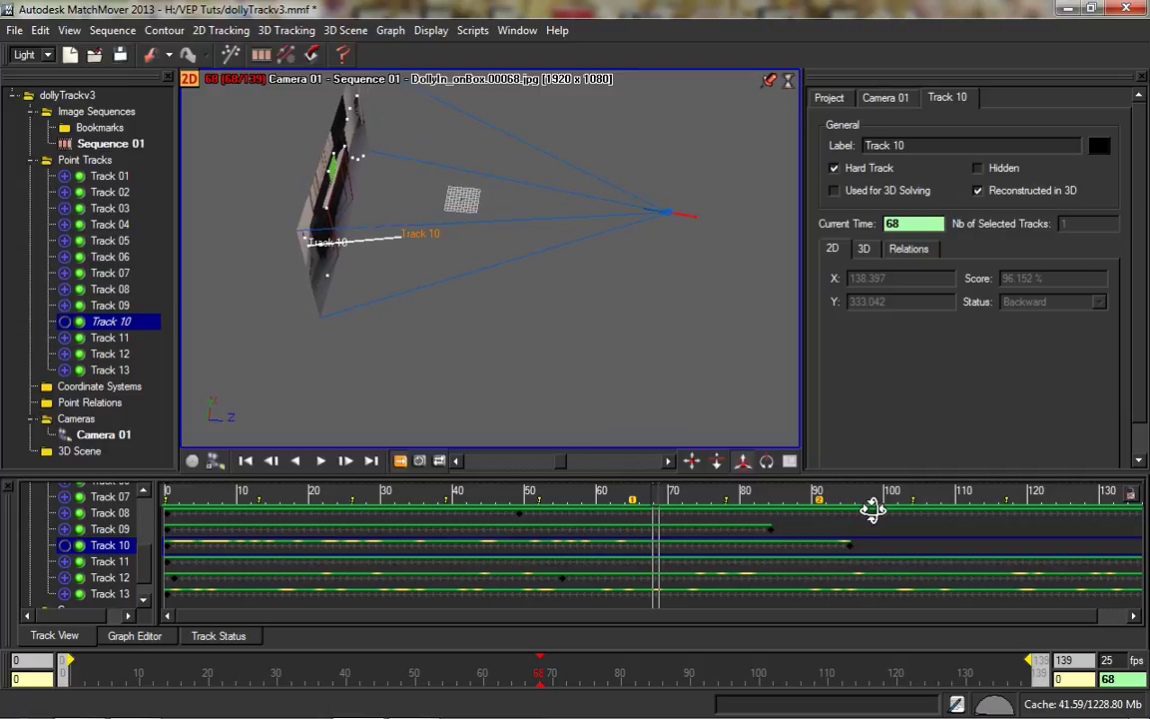
left_click(307, 241)
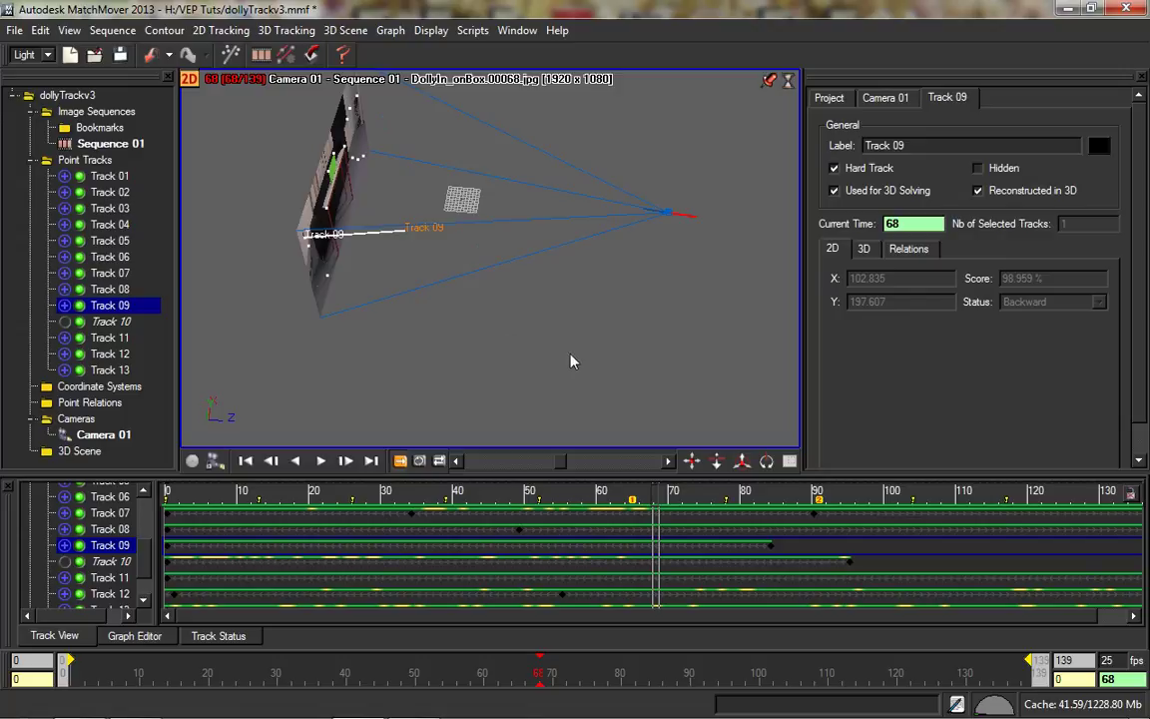
Scrub forward to frame 78 and back to frame 26, examining Track 09's 3D point from the side and above.
left_click_drag(654, 603, 727, 604)
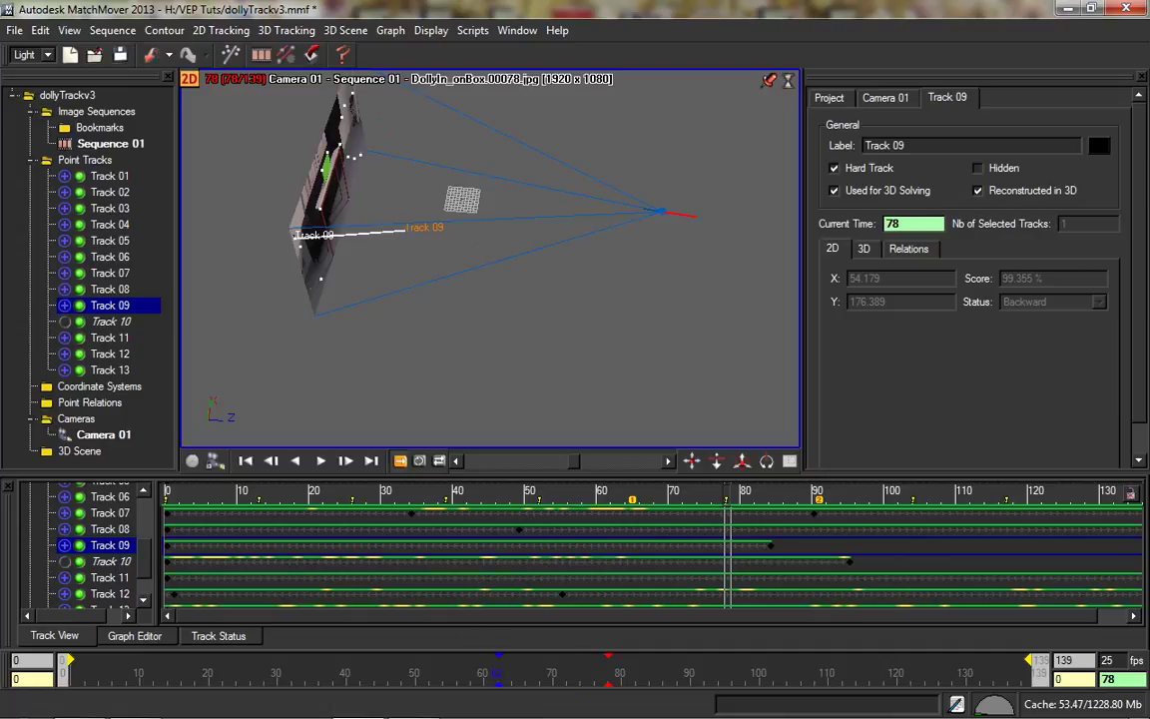
left_click_drag(728, 603, 585, 604)
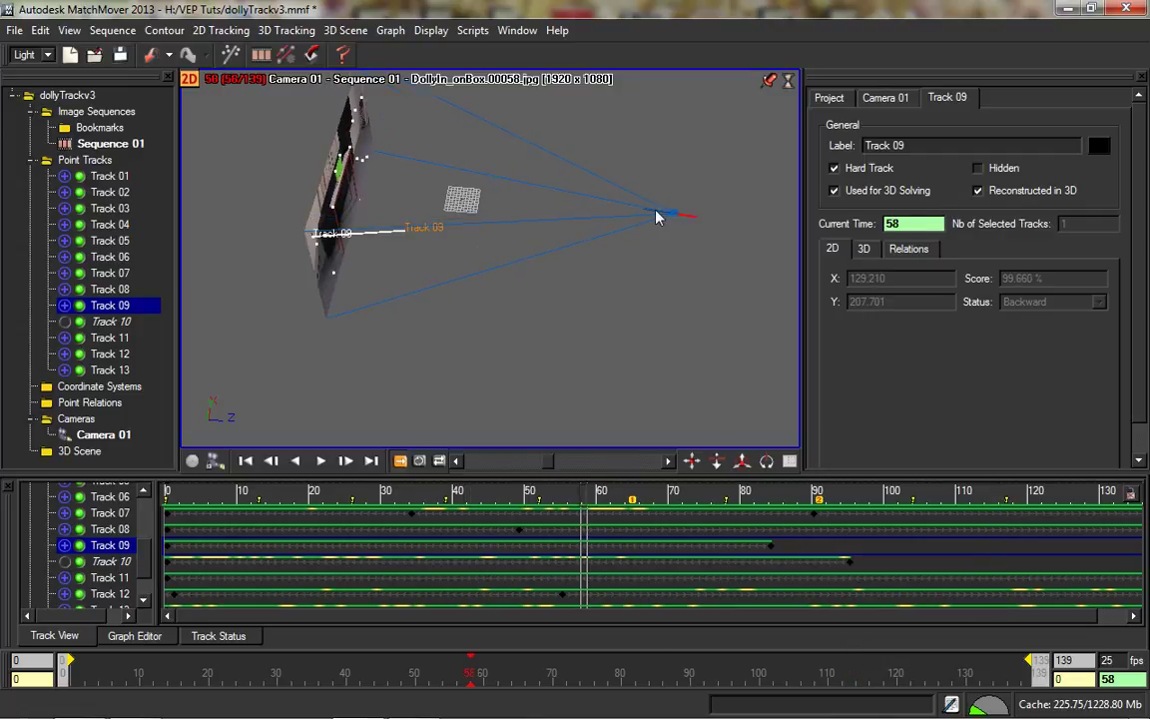
left_click_drag(633, 605, 354, 603)
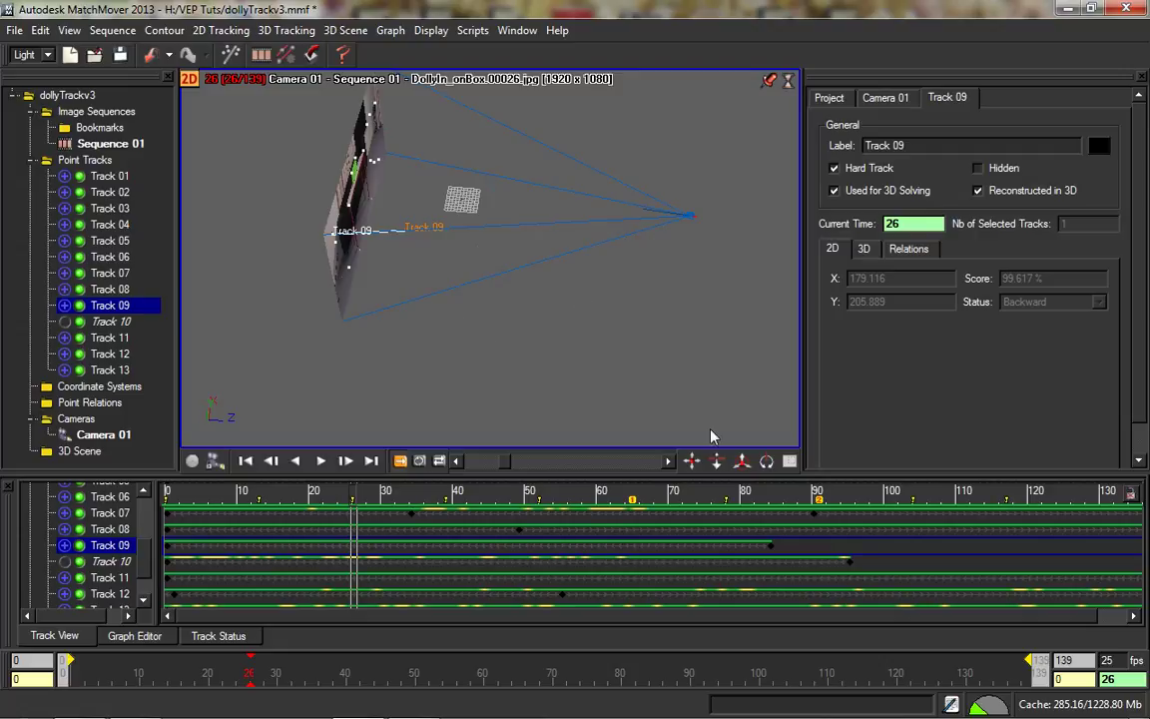
left_click_drag(737, 463, 747, 504)
left_click_drag(741, 460, 667, 415)
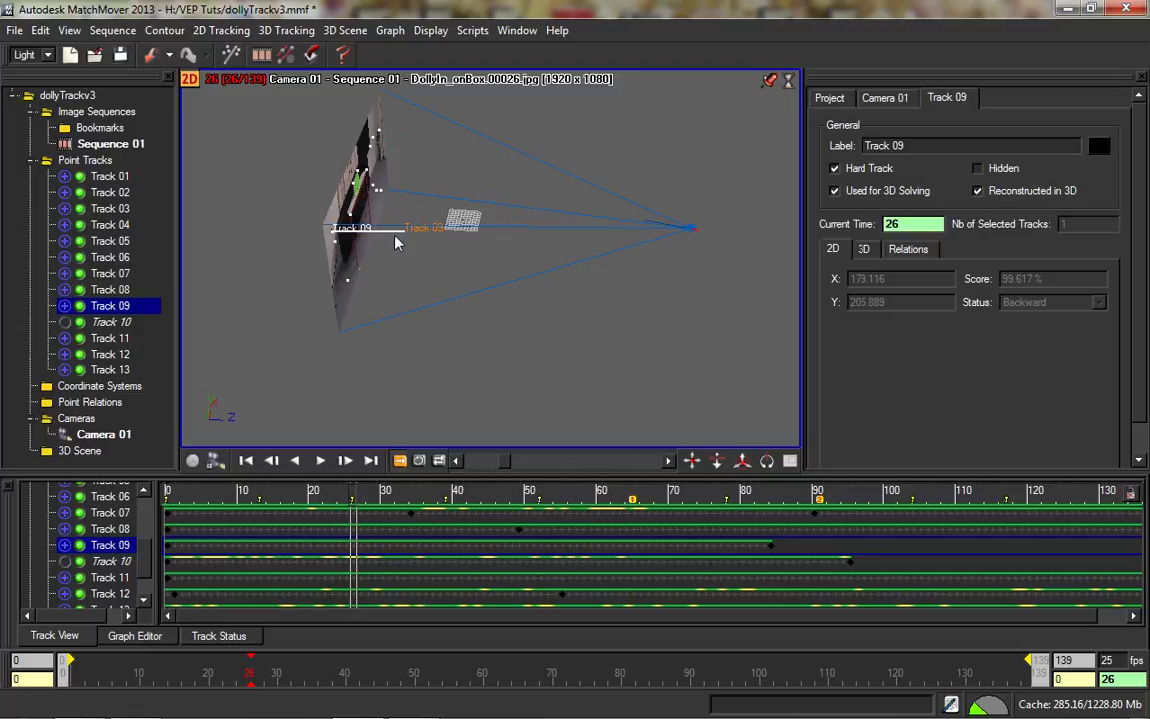
middle_click_drag(437, 309, 600, 428)
left_click_drag(739, 462, 717, 542)
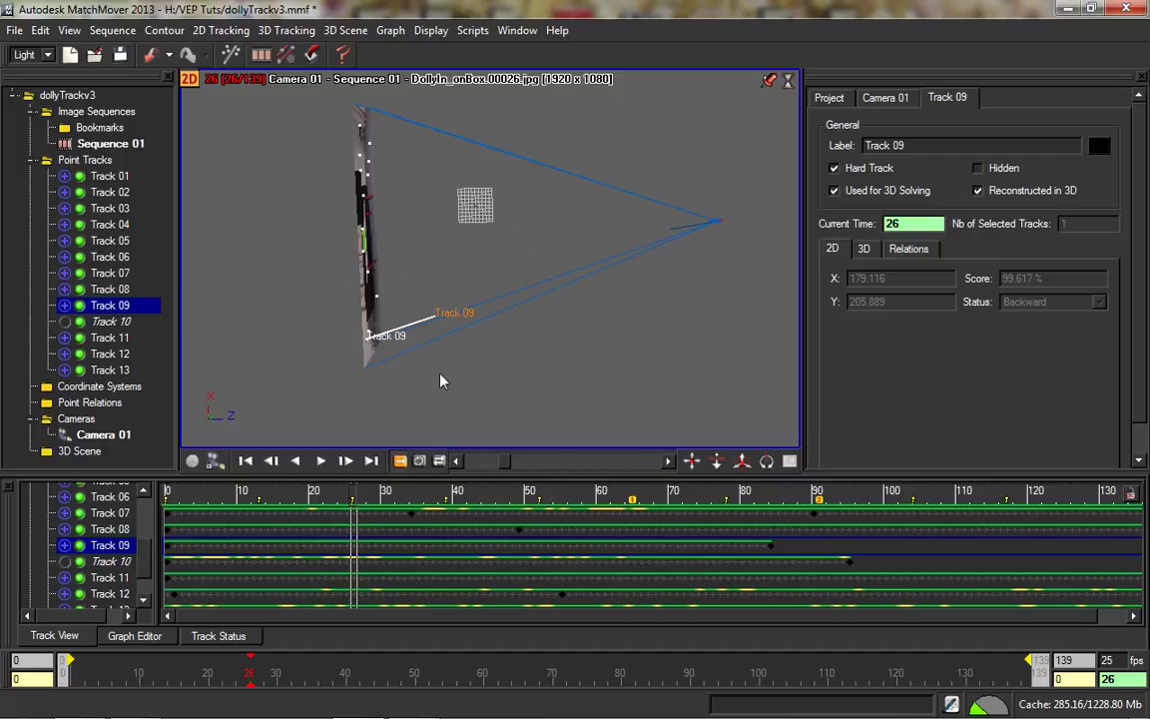
Select Track 10 and review its hard track and 3D solving options, leaving nothing selected.
left_click(63, 326)
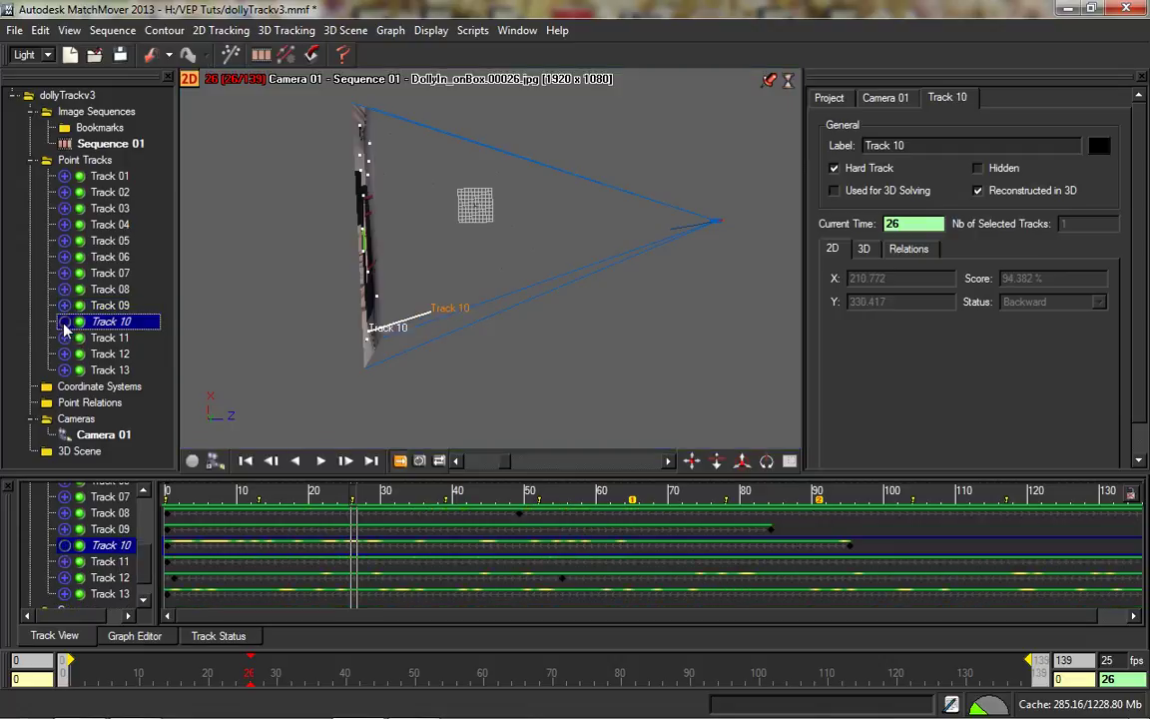
right_click(92, 323)
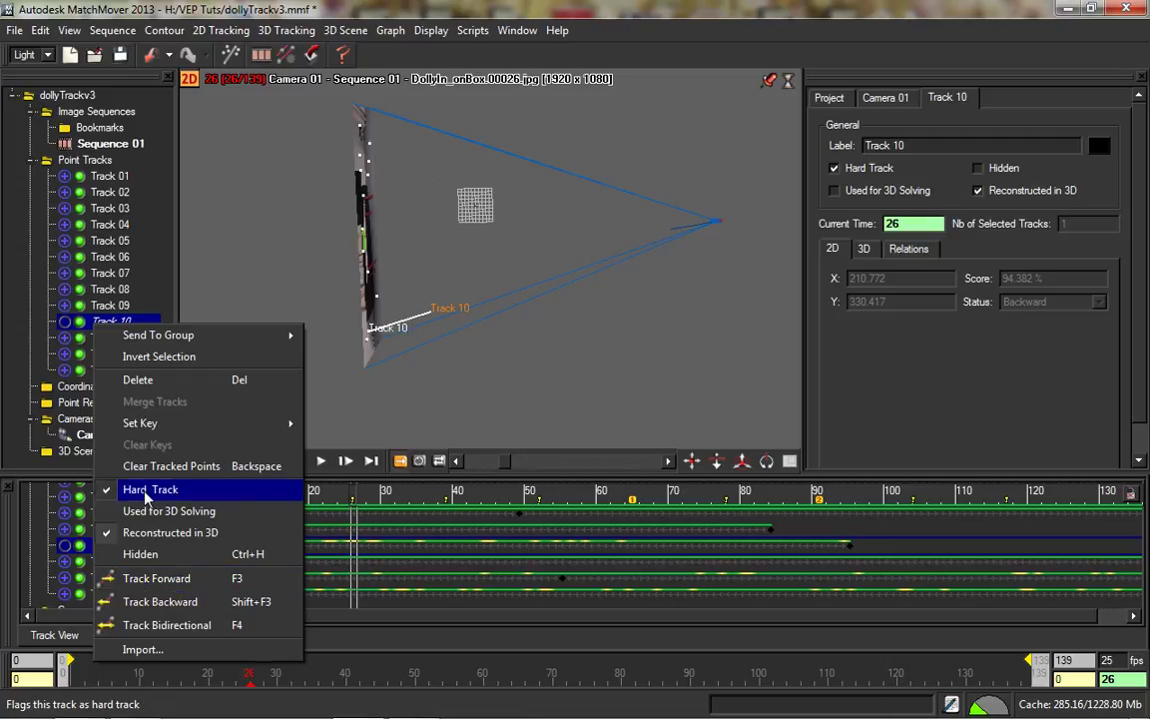
left_click(499, 363)
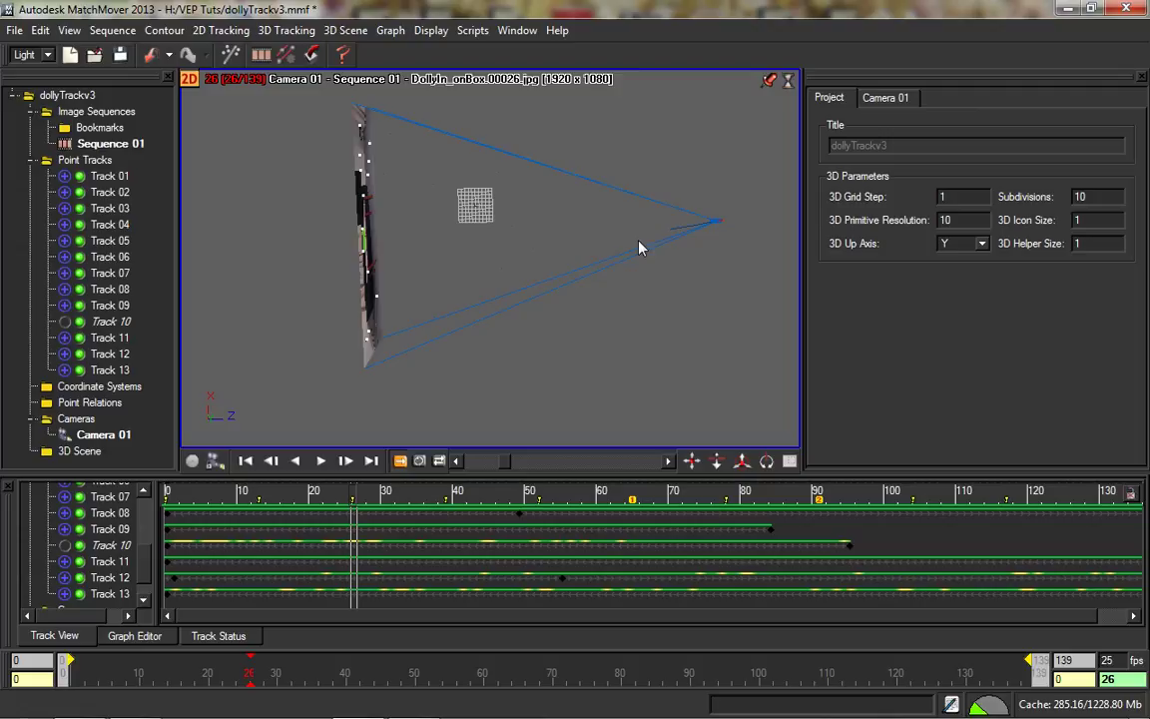
Save the project as a new version named dollyTrackv4.mmf.
left_click(16, 30)
left_click(54, 128)
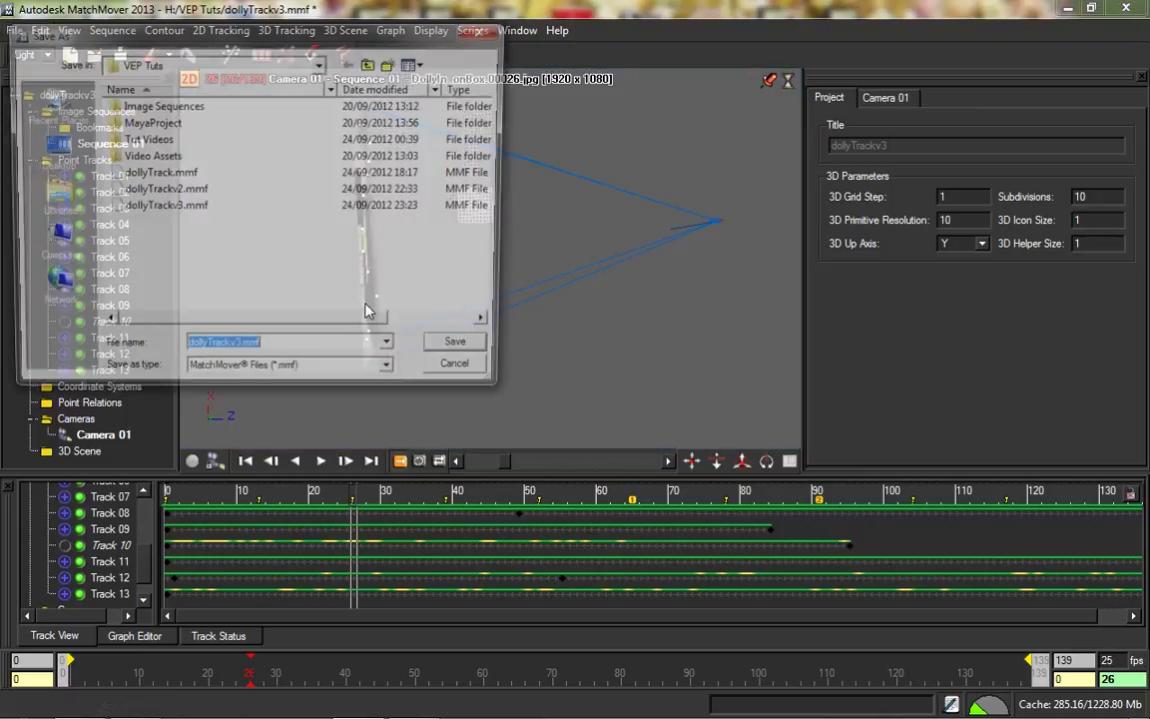
left_click(240, 351)
key("BackSpace")
type("4")
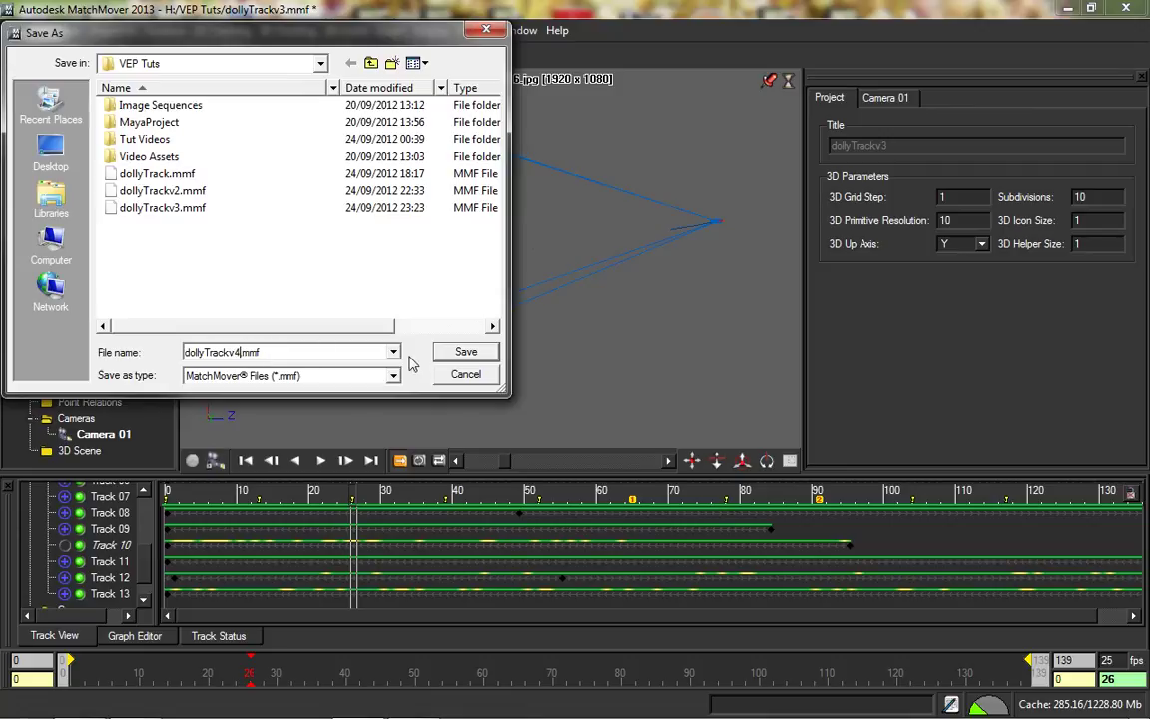
left_click(461, 355)
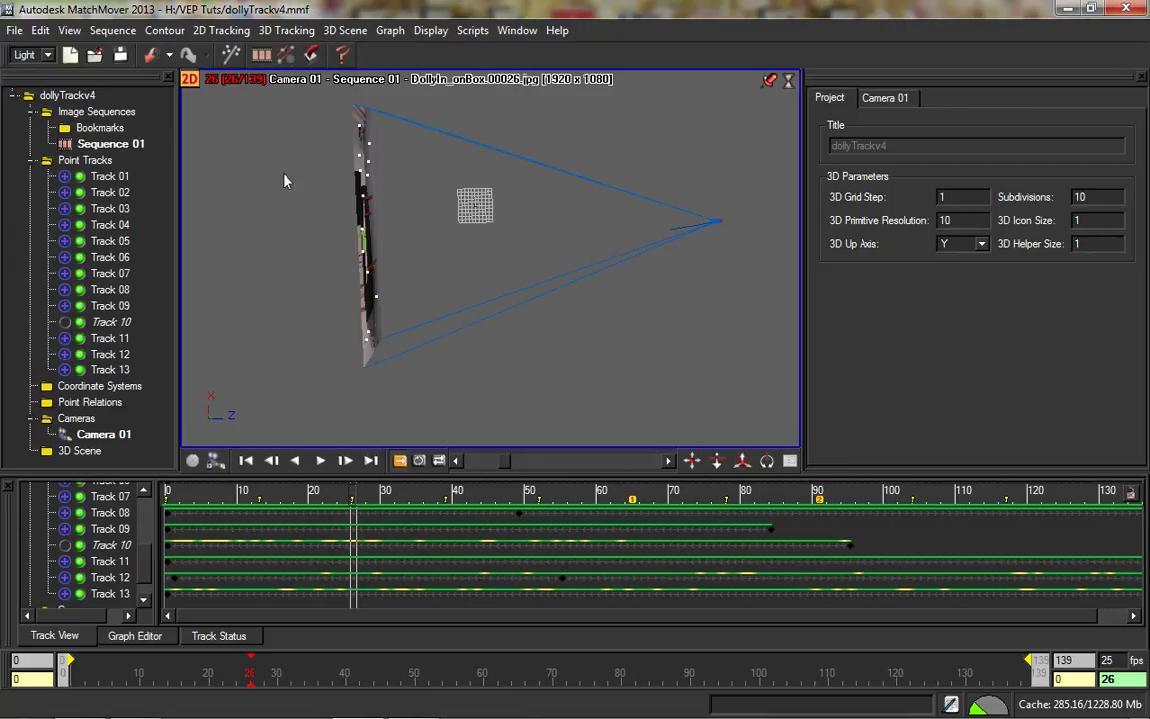
Check the tracks in 2D, return to 3D and lock the view on the camera.
left_click(365, 226)
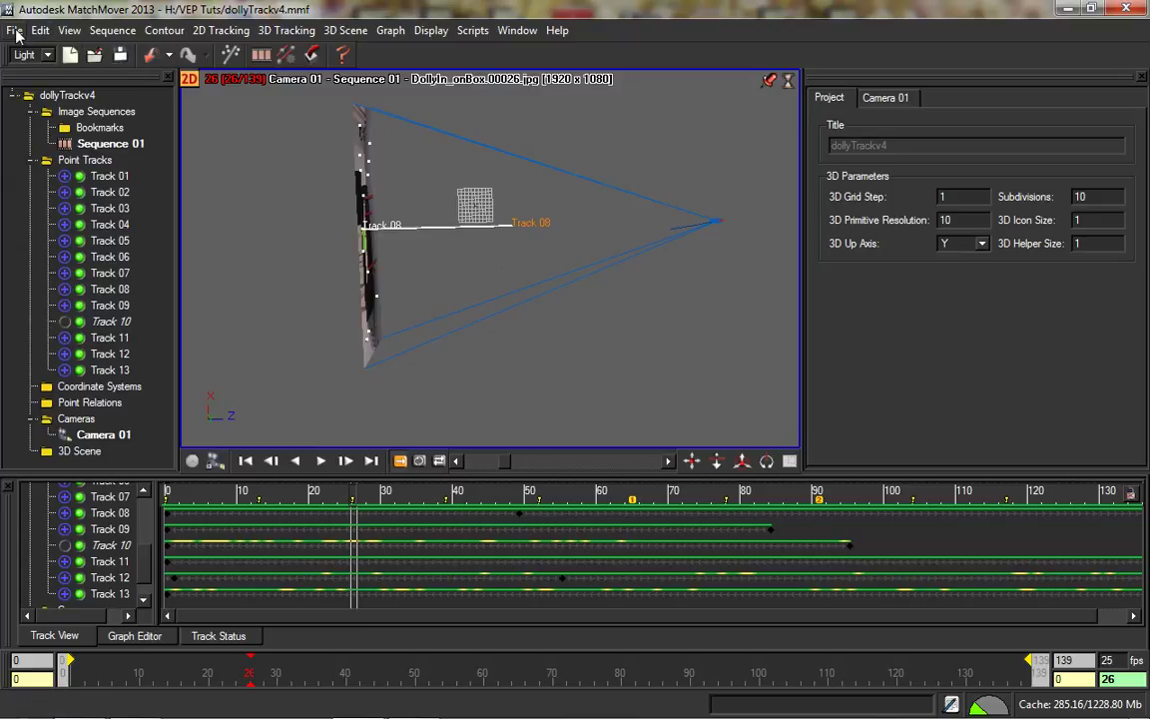
left_click(187, 78)
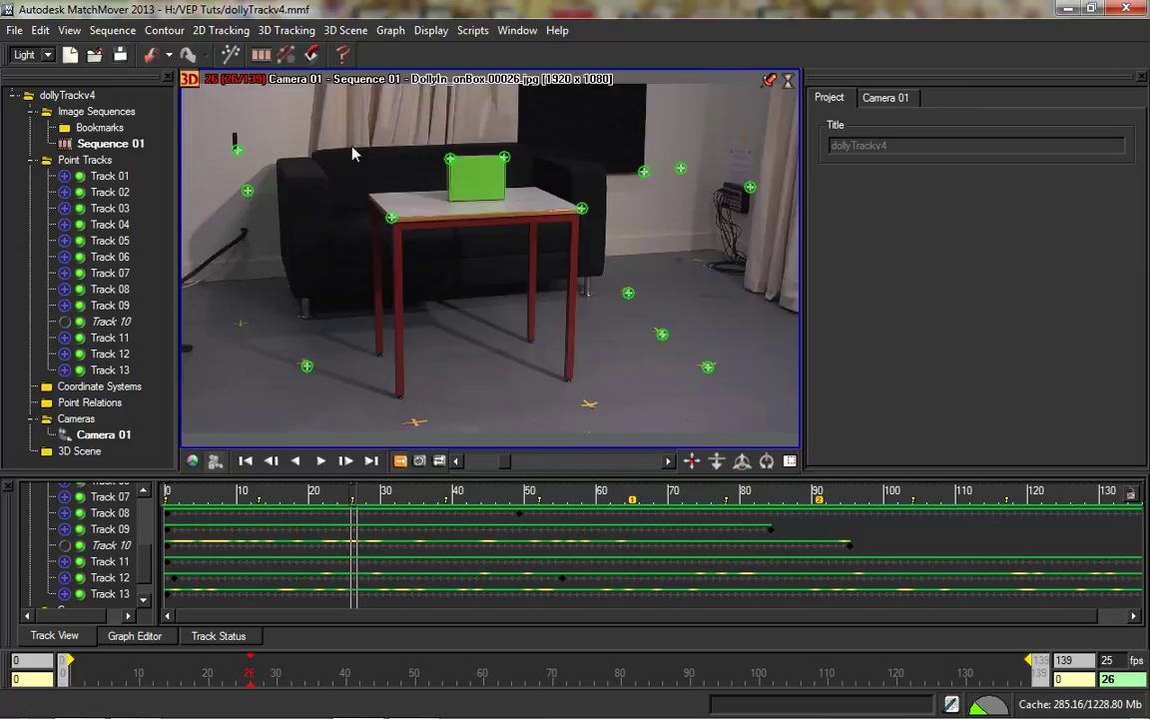
left_click(188, 77)
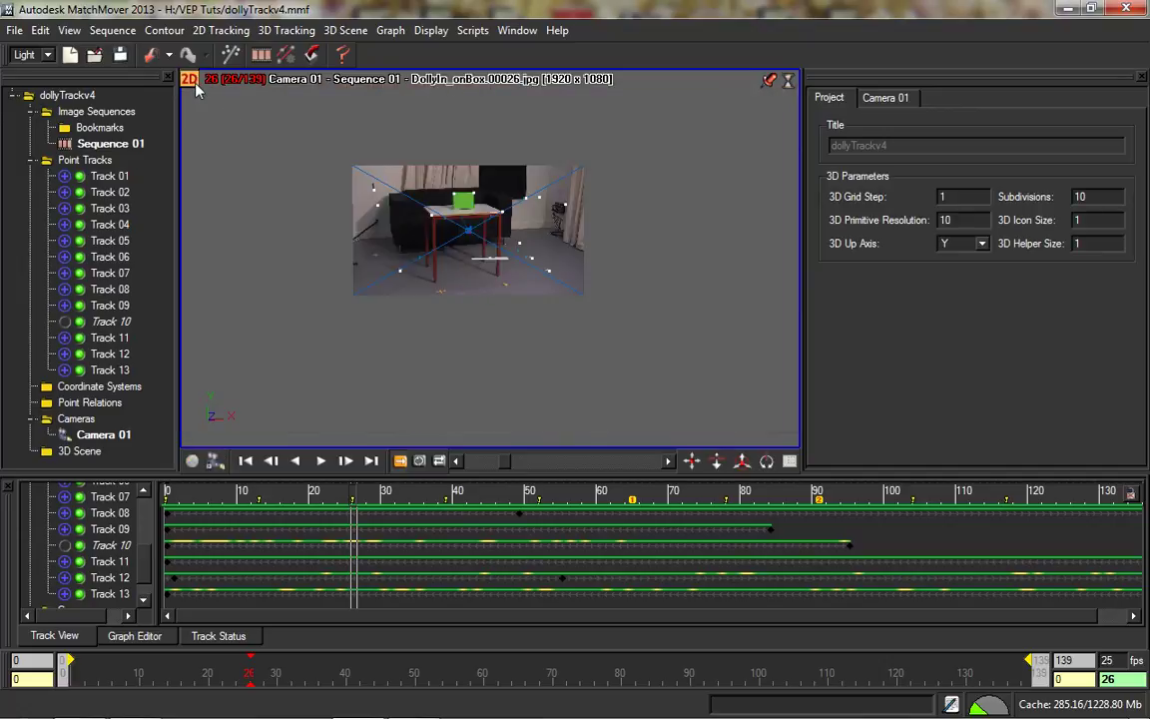
right_click(224, 126)
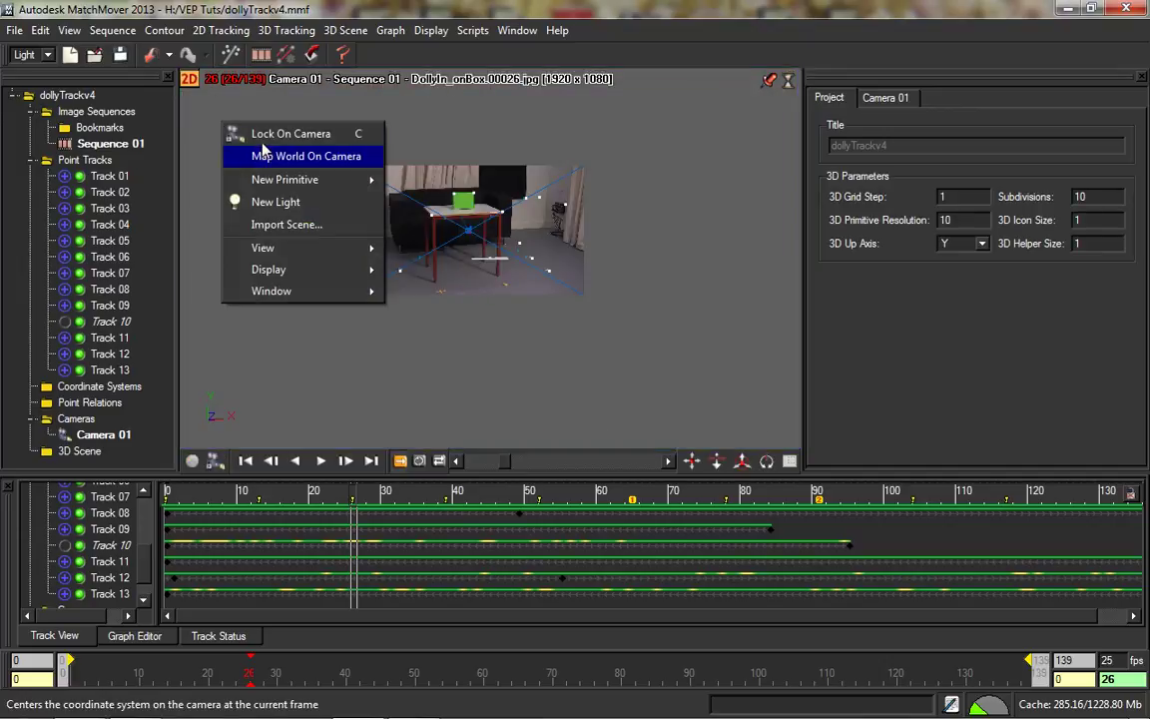
left_click(301, 155)
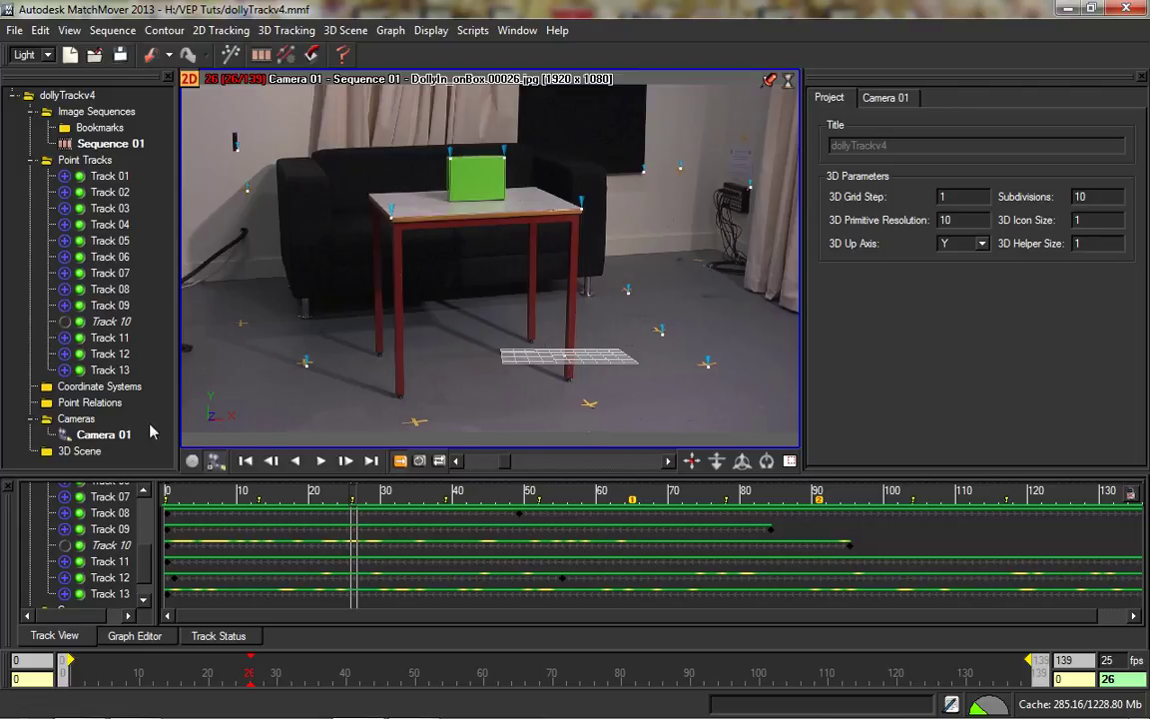
Create a new coordinate system in the project.
left_click(88, 393)
right_click(92, 390)
left_click(144, 398)
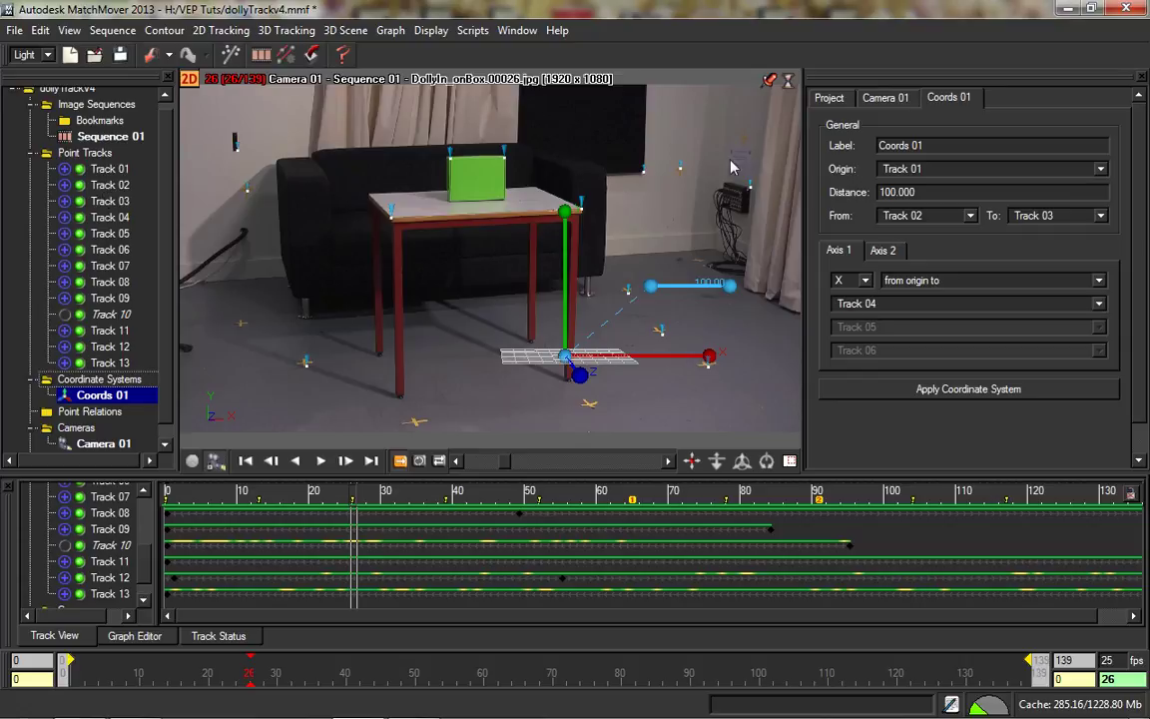
Return to the 2D view and set the origin of Coords 01 to Track 03.
left_click(188, 80)
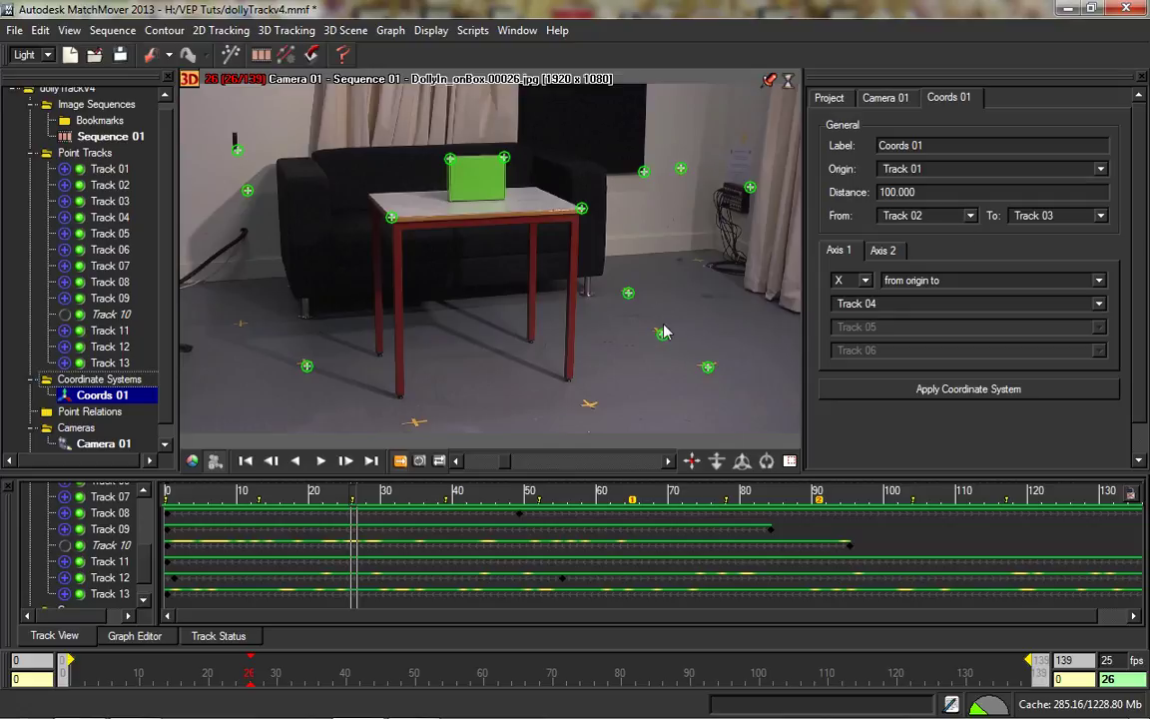
left_click(970, 219)
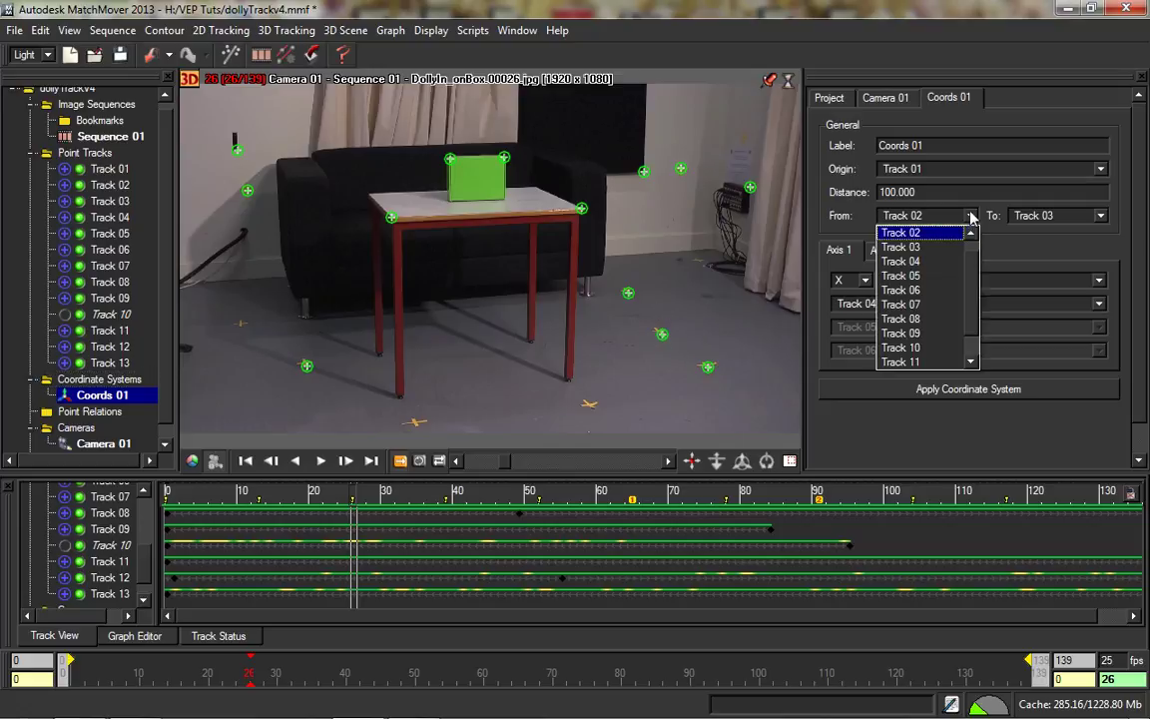
left_click(970, 218)
left_click(884, 169)
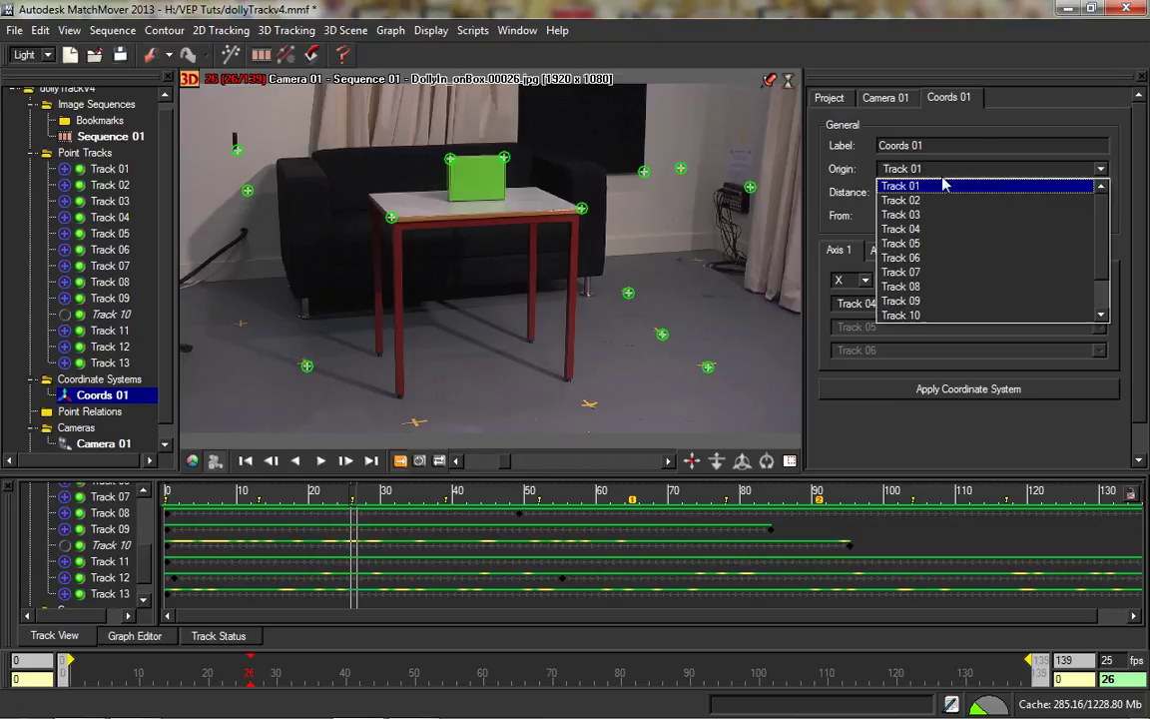
left_click(899, 199)
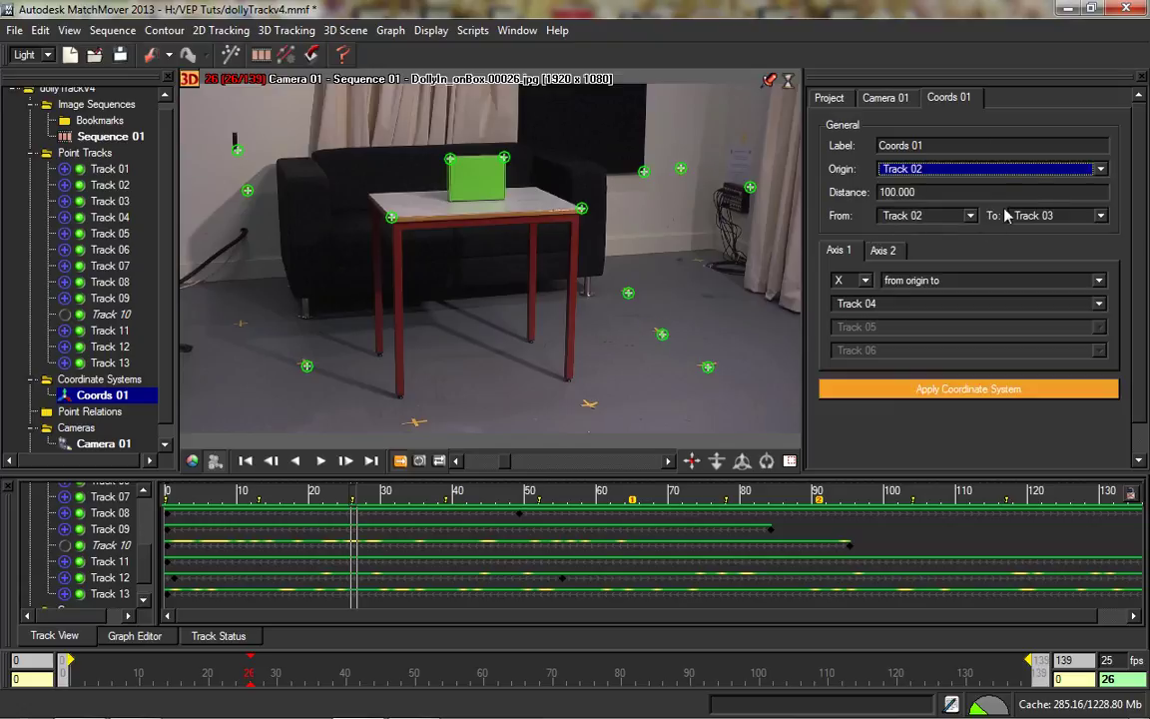
left_click(1002, 169)
left_click(969, 200)
Set the coordinate system's reference distance to .75, measured from Track 06 to Track 05.
double_click(945, 193)
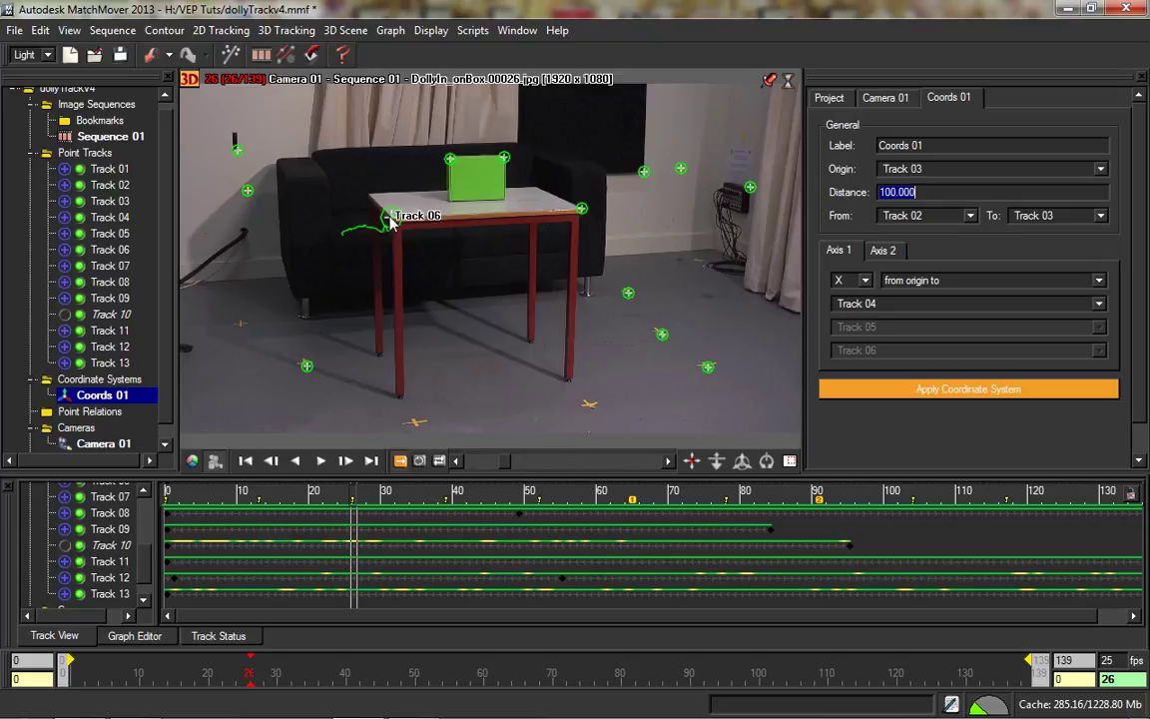
left_click(928, 215)
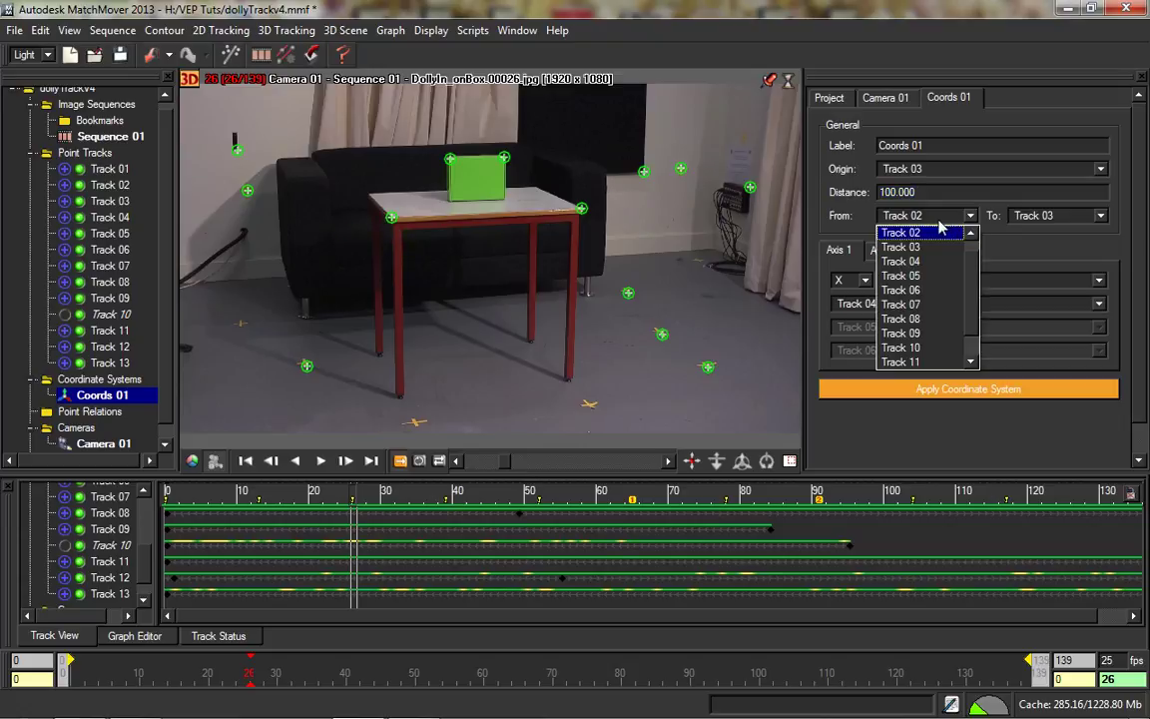
left_click(954, 300)
left_click(1058, 216)
left_click(1039, 272)
double_click(931, 195)
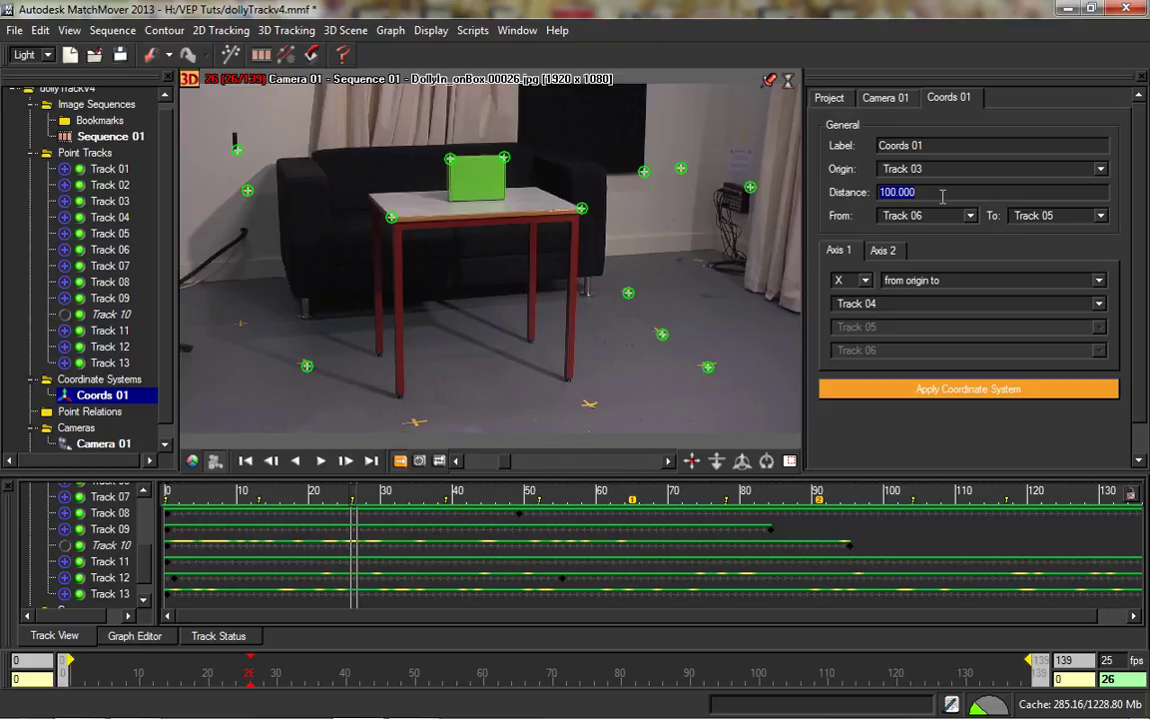
type("75")
left_click(955, 169)
left_click(957, 171)
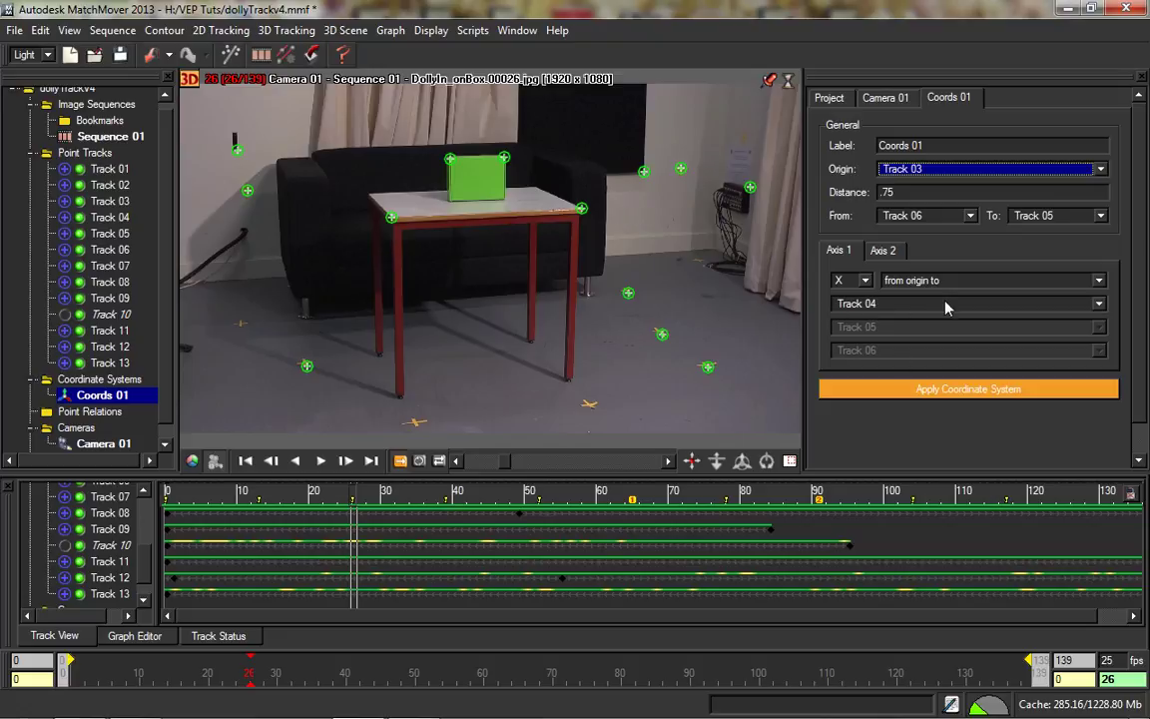
Define Axis 1 of Coords 01 as X through 2 points, Track 06 and Track 05.
left_click(876, 303)
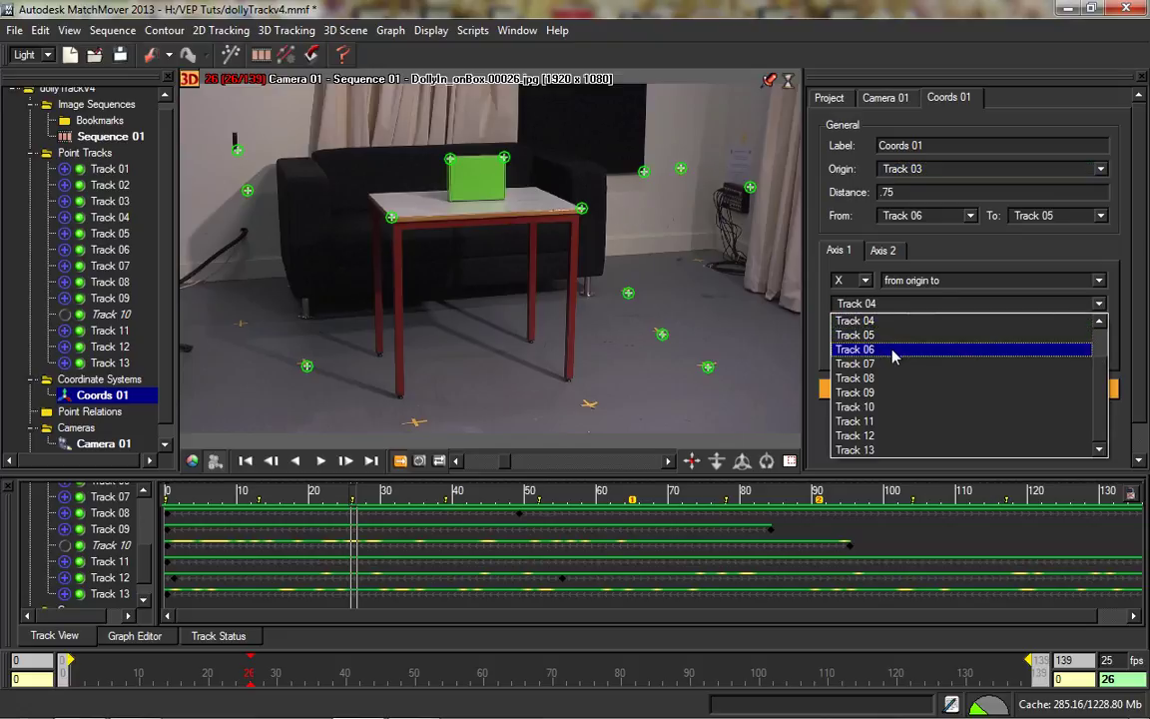
left_click(833, 349)
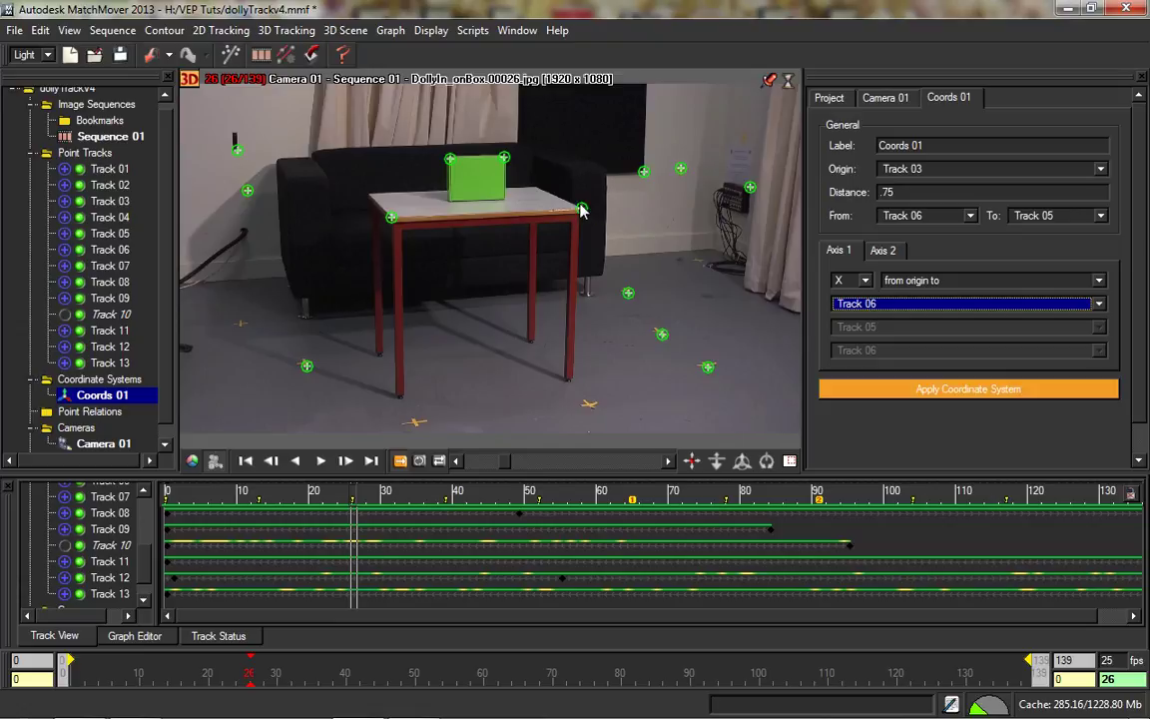
left_click(1024, 284)
left_click(1025, 284)
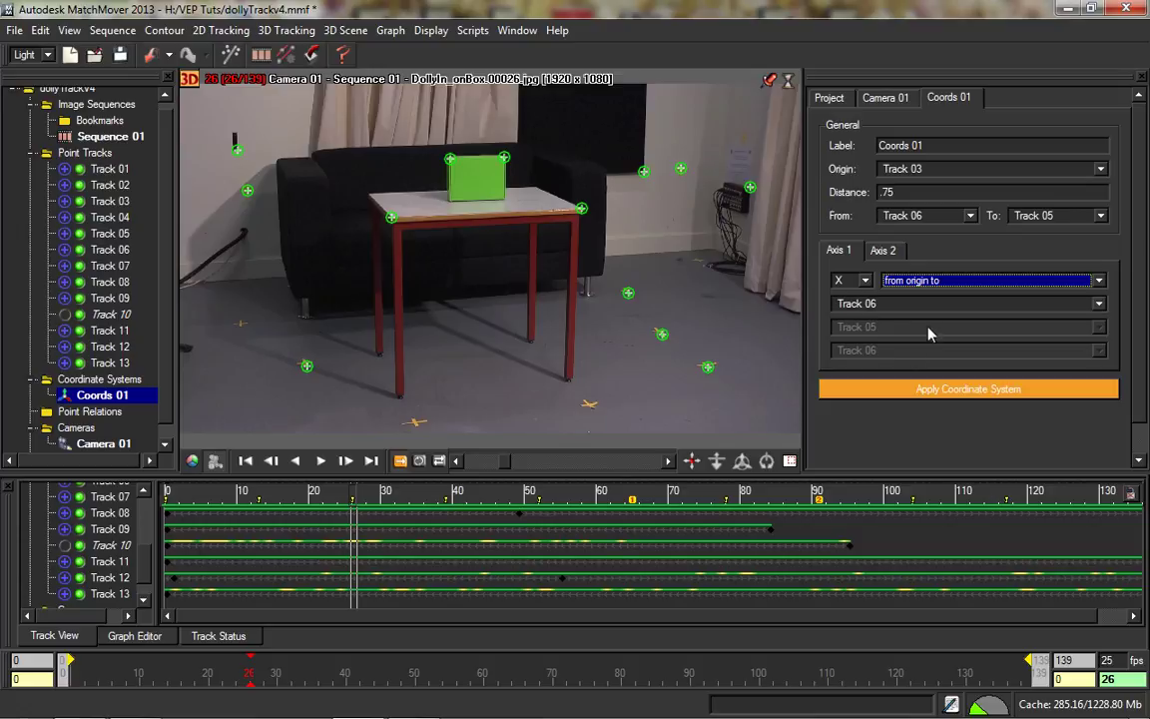
left_click(919, 281)
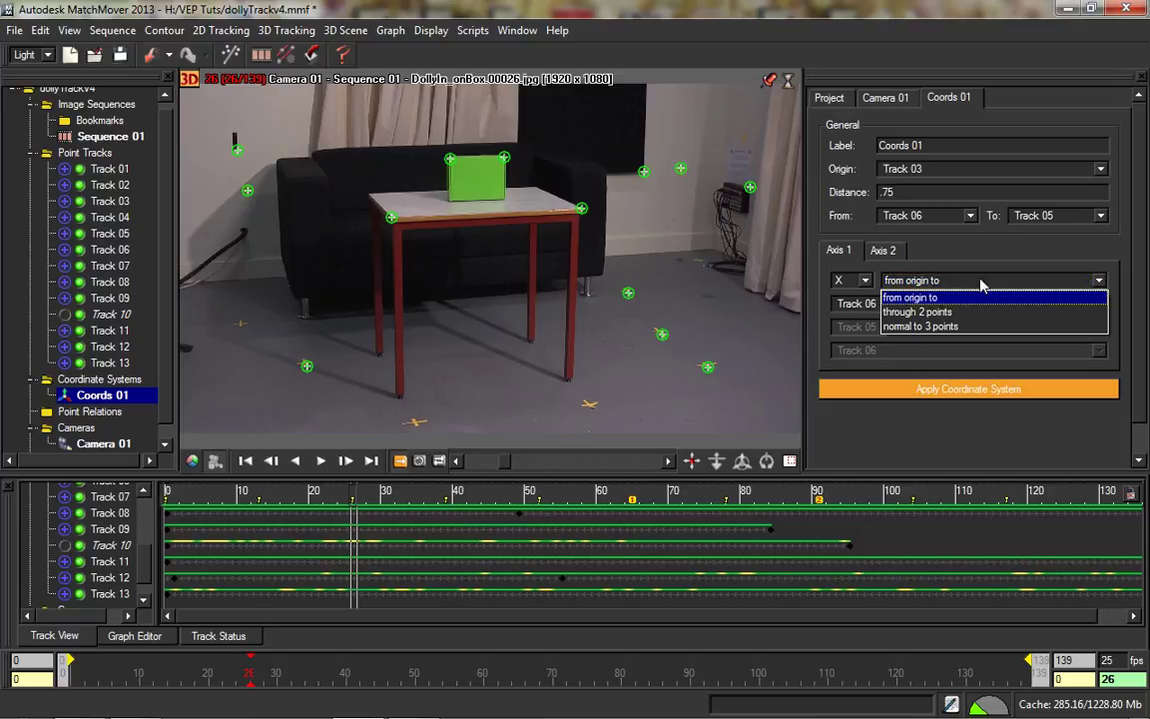
left_click(914, 312)
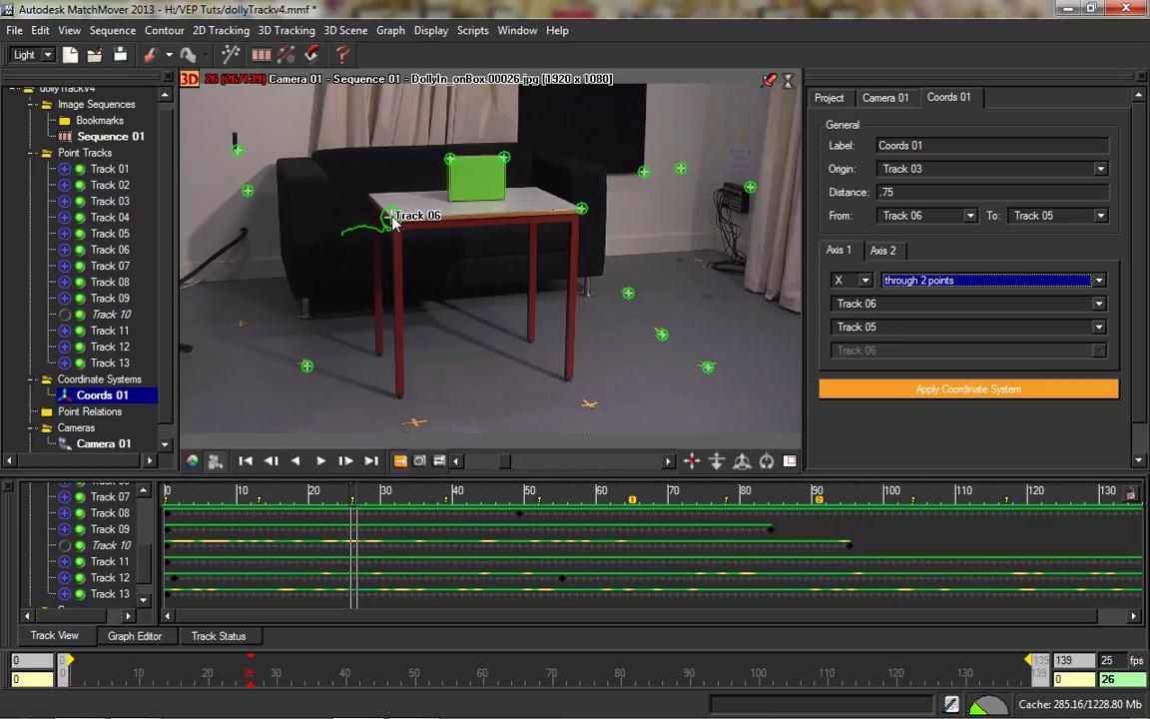
left_click(893, 333)
left_click(885, 358)
Define Axis 2 as Y normal to 3 points with Track 01 as the first point, and identify the floor track beside the sofa.
left_click(888, 256)
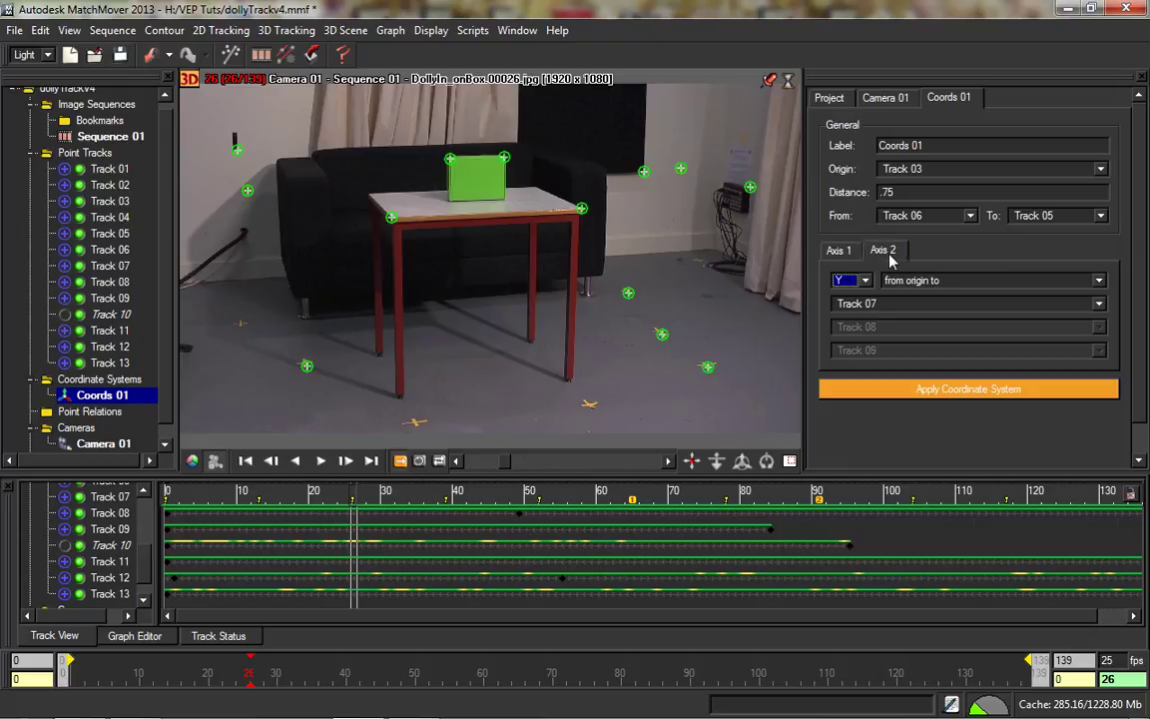
left_click(936, 284)
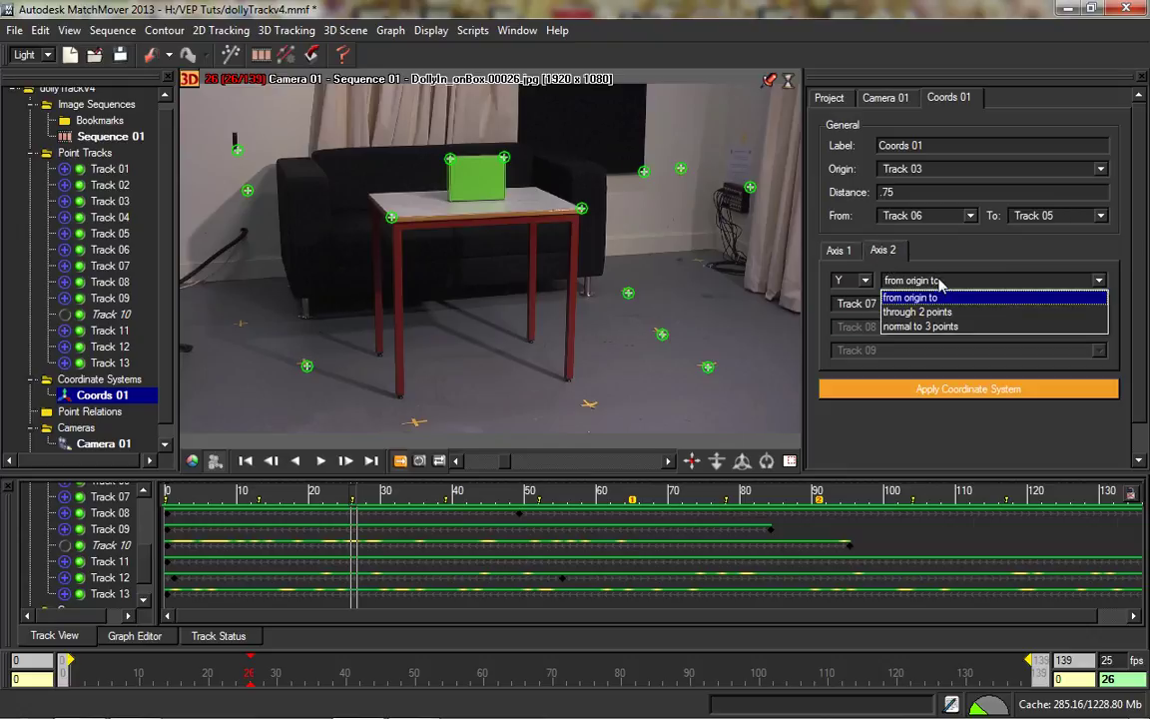
left_click(912, 328)
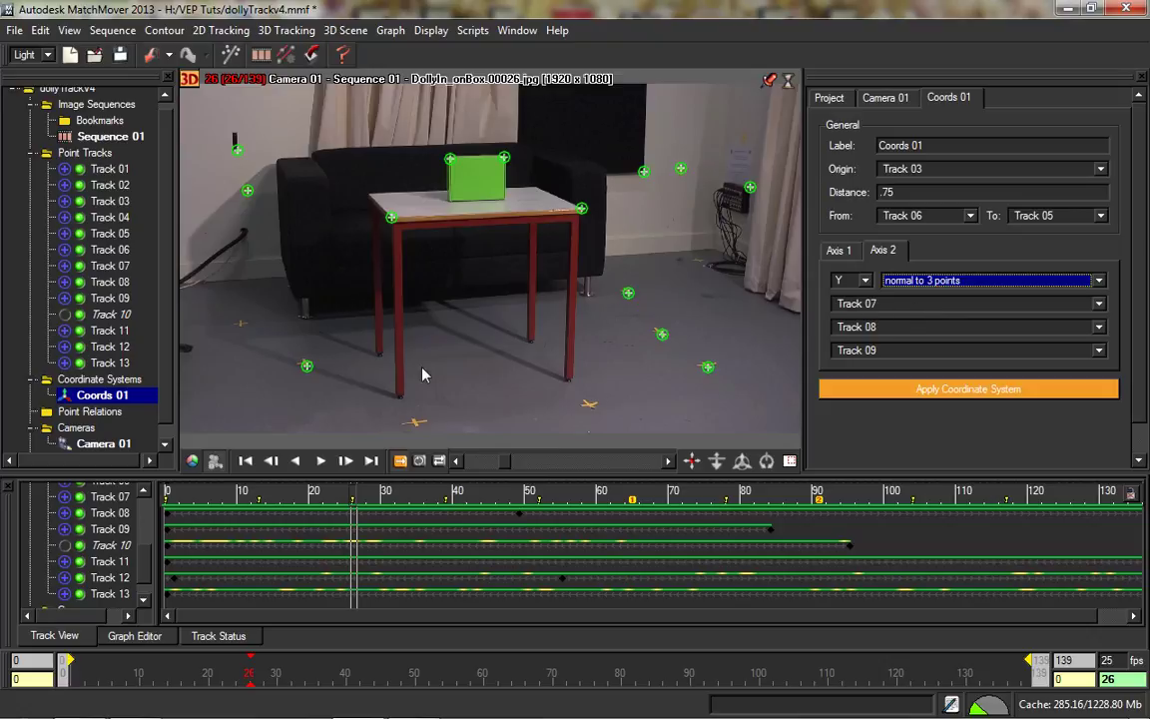
left_click(868, 302)
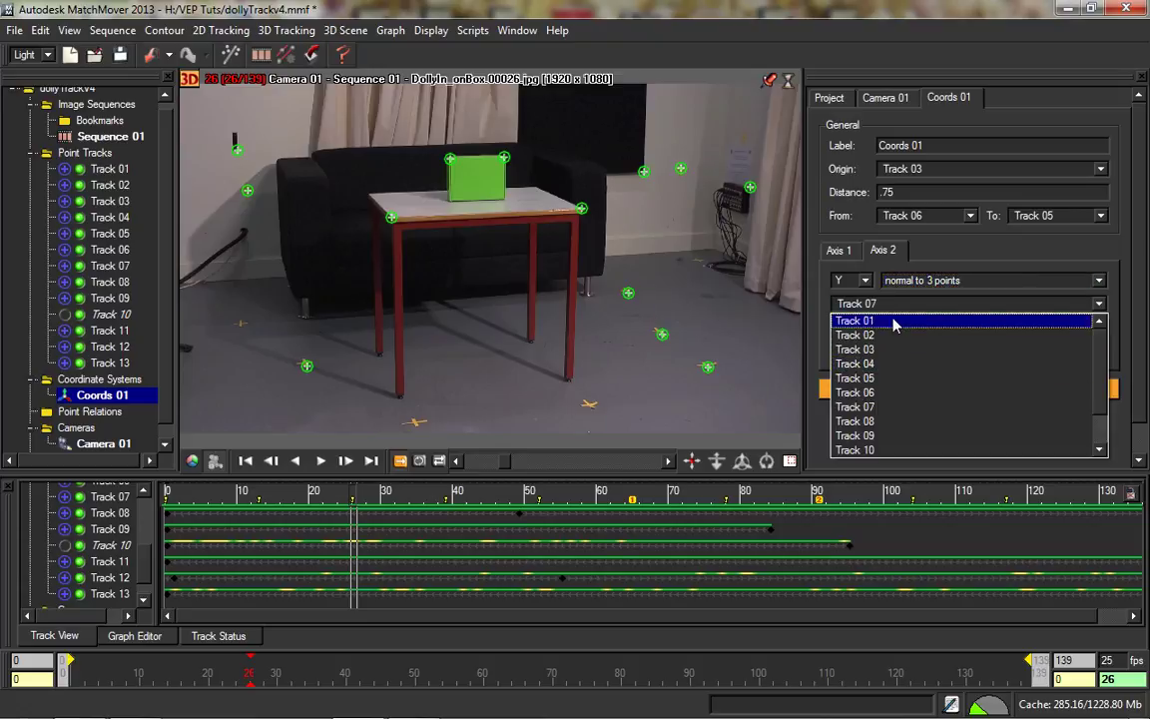
left_click(899, 321)
left_click(627, 292)
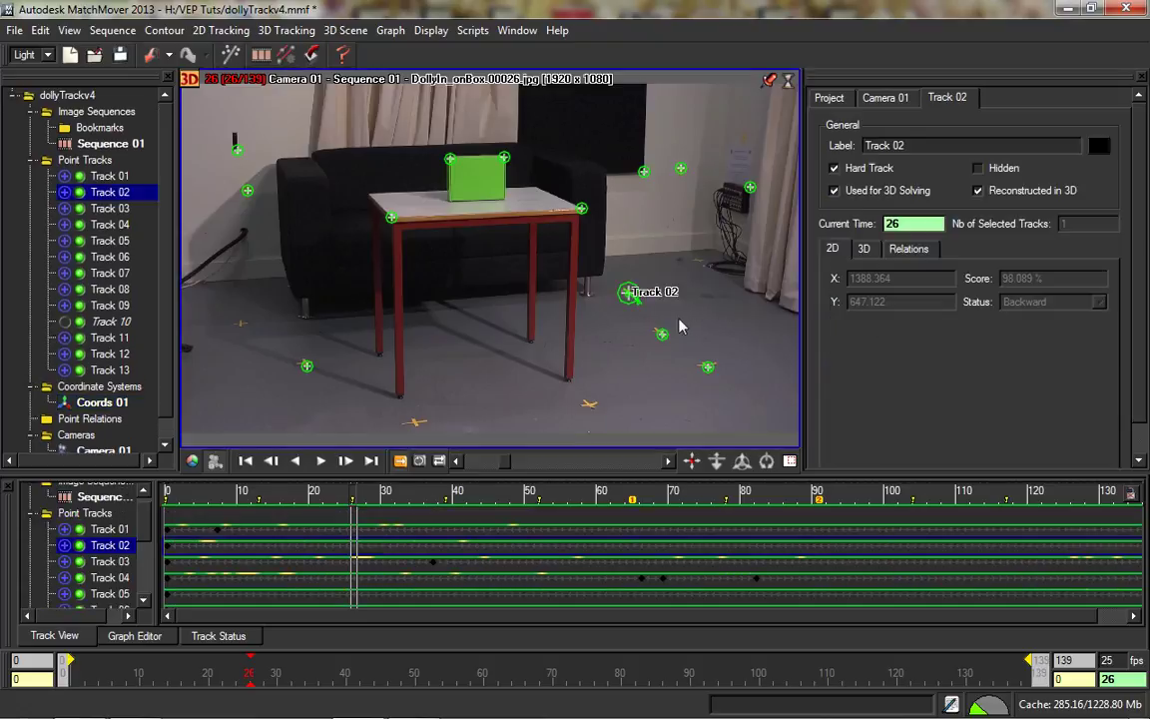
Reopen Coords 01 and set Axis 2 to Y normal to 3 points, with Track 02 and Track 04 as second and third points.
left_click(95, 401)
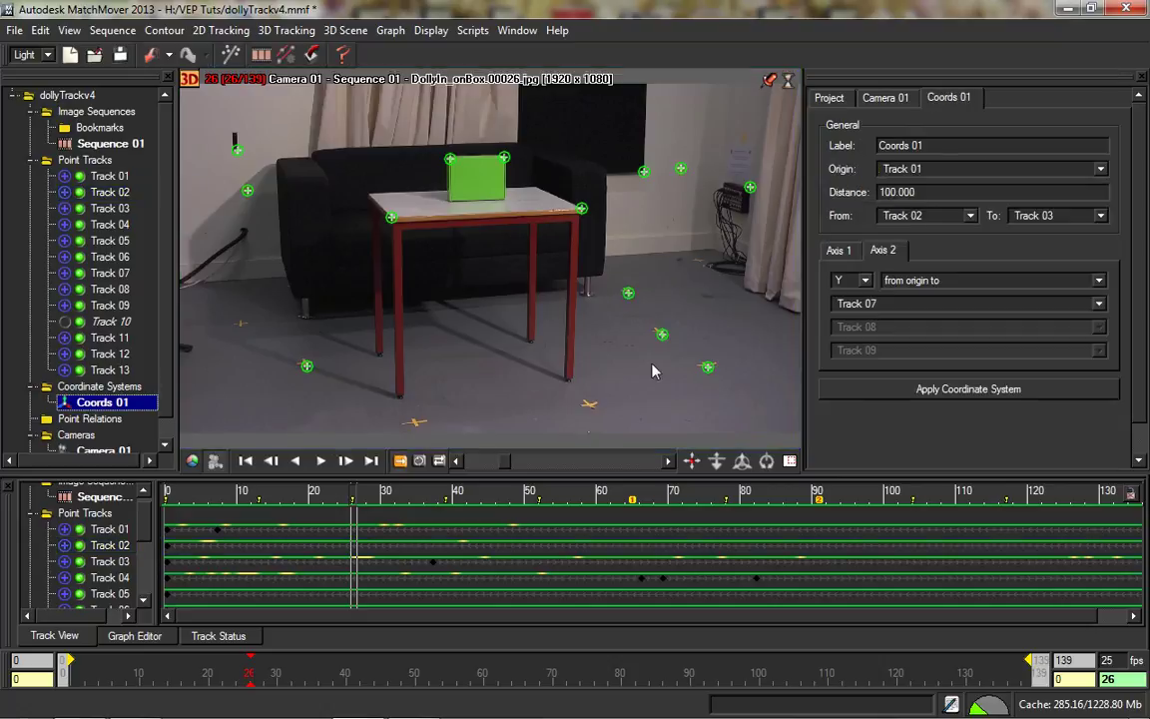
left_click(839, 250)
left_click(892, 251)
left_click(967, 280)
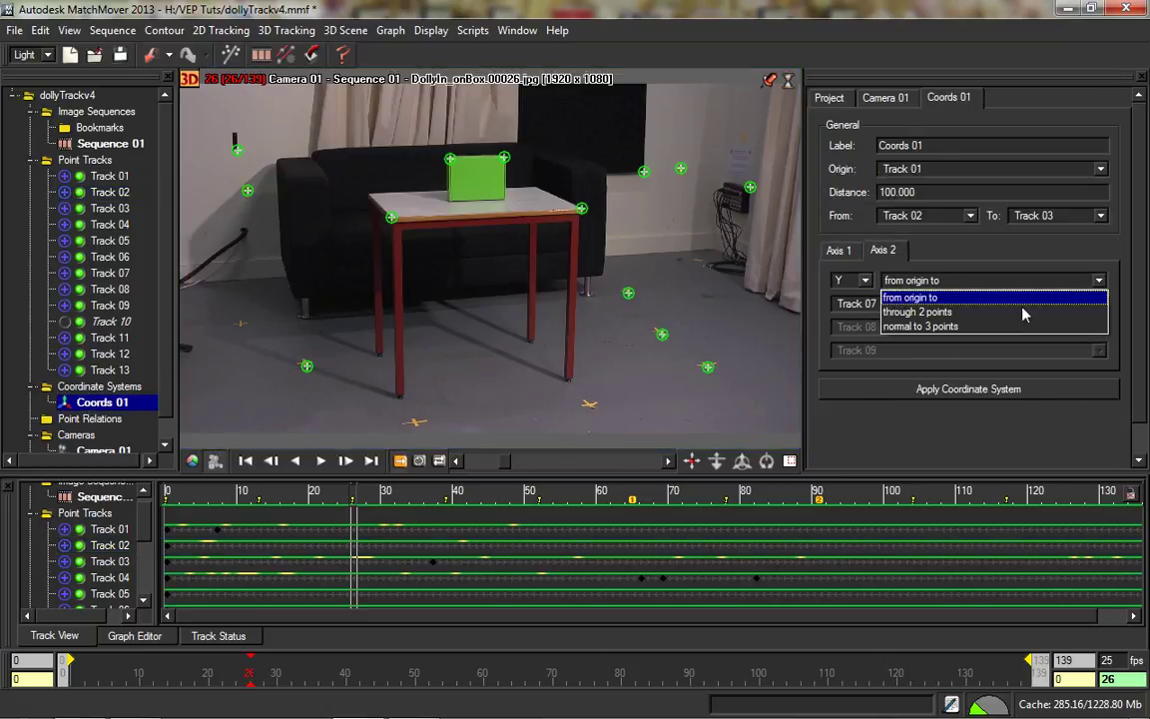
left_click(989, 326)
left_click(984, 327)
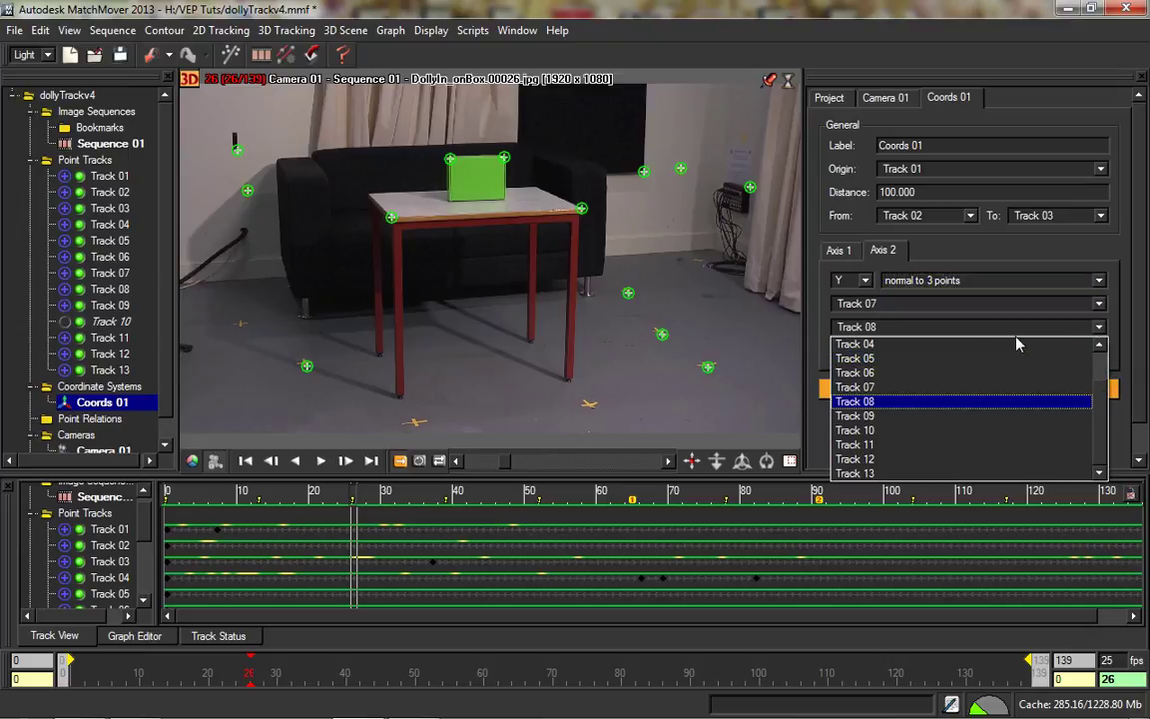
scroll(869, 361, "up", 2)
left_click(870, 358)
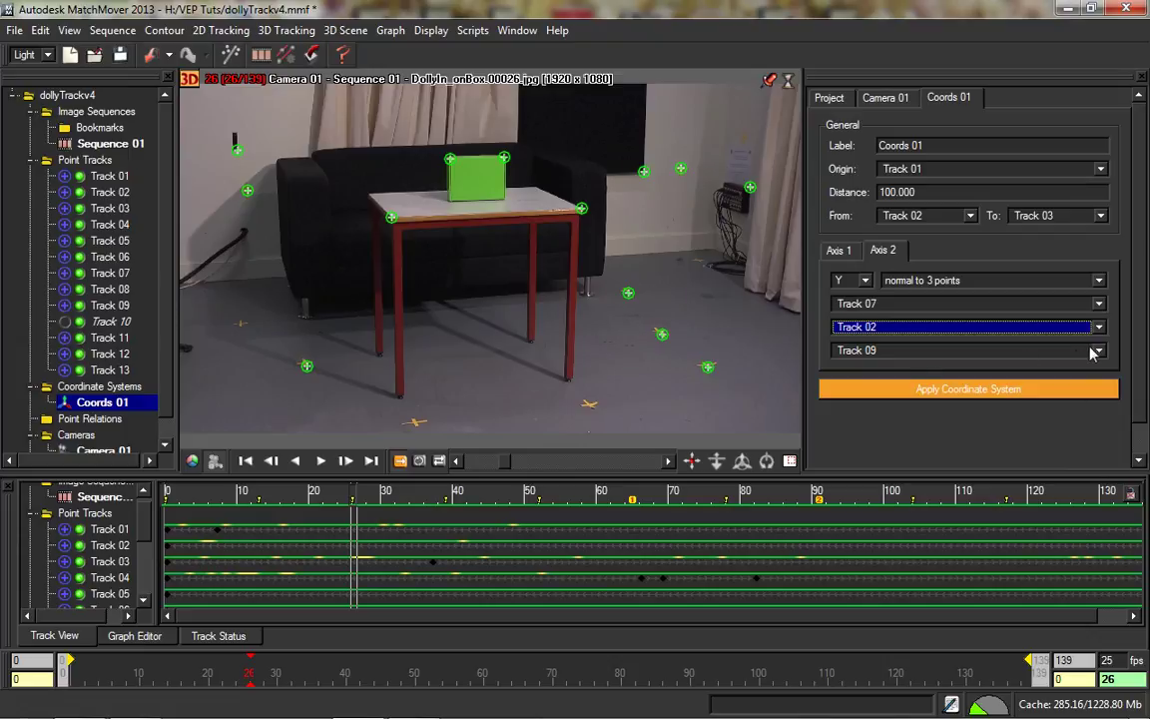
left_click(1078, 351)
left_click(871, 370)
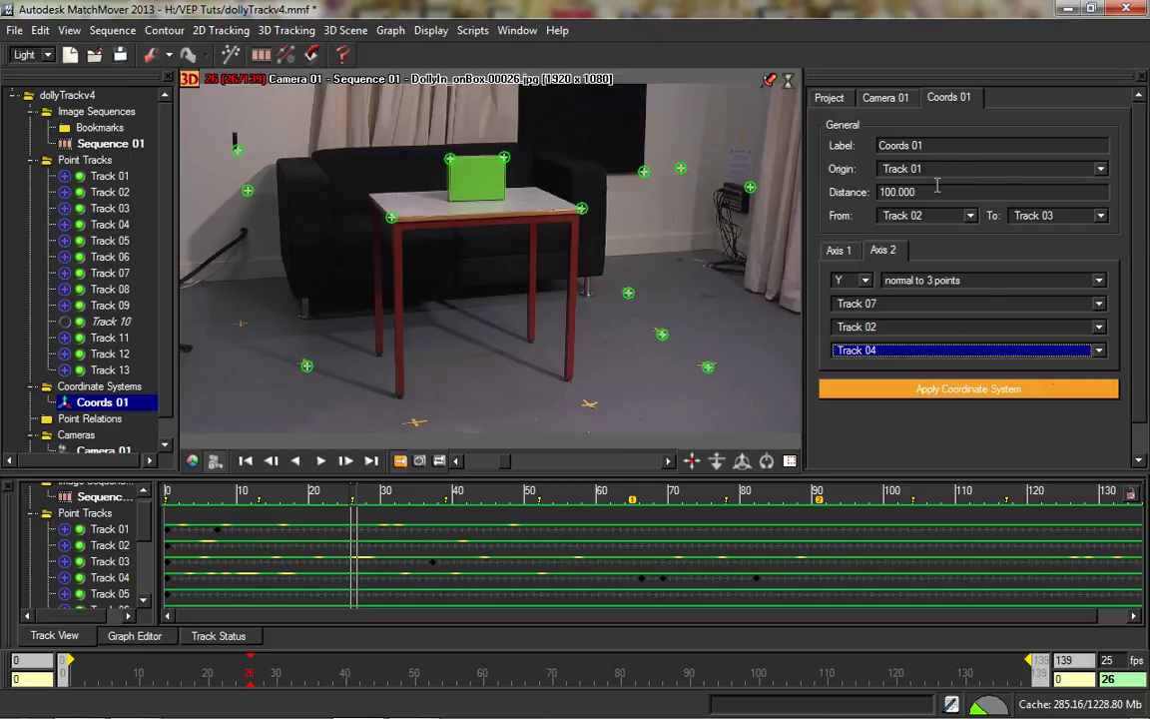
Set the origin of Coords 01 to Track 02.
left_click(879, 192)
left_click(994, 170)
left_click(939, 203)
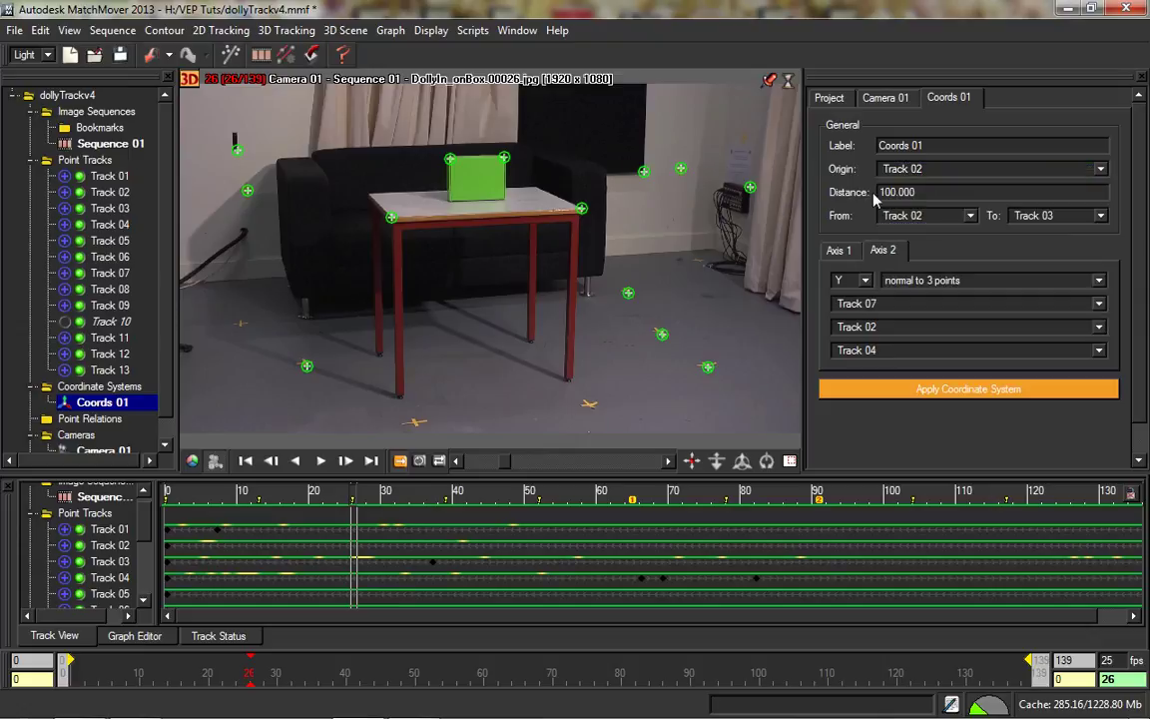
Set the reference distance of Coords 01 to 0.75, measured from Track 06 to Track 05.
left_click(947, 194)
left_click(969, 216)
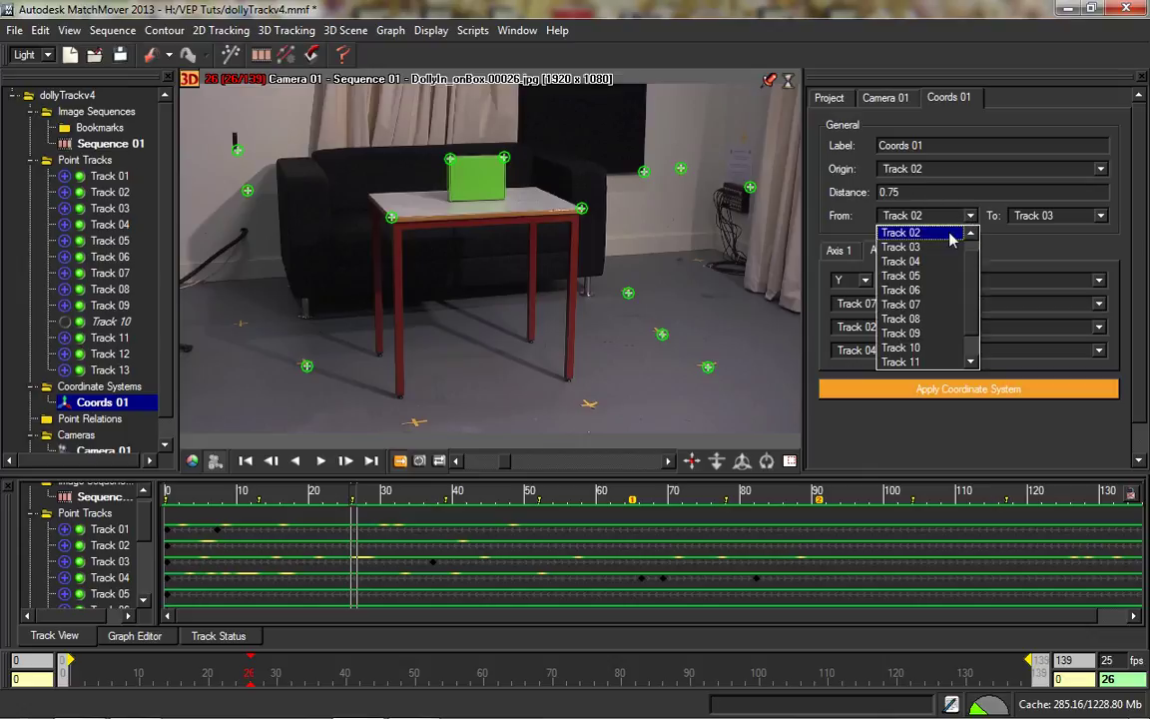
left_click(939, 261)
left_click(947, 216)
left_click(944, 261)
left_click(1051, 216)
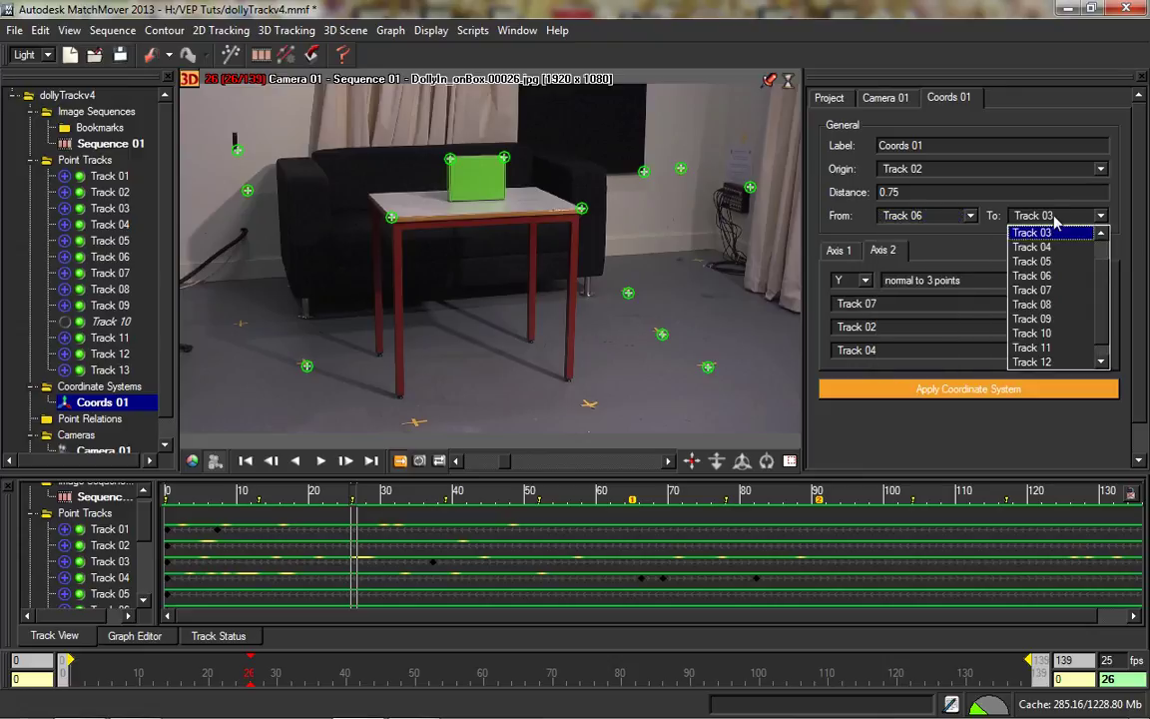
left_click(1047, 263)
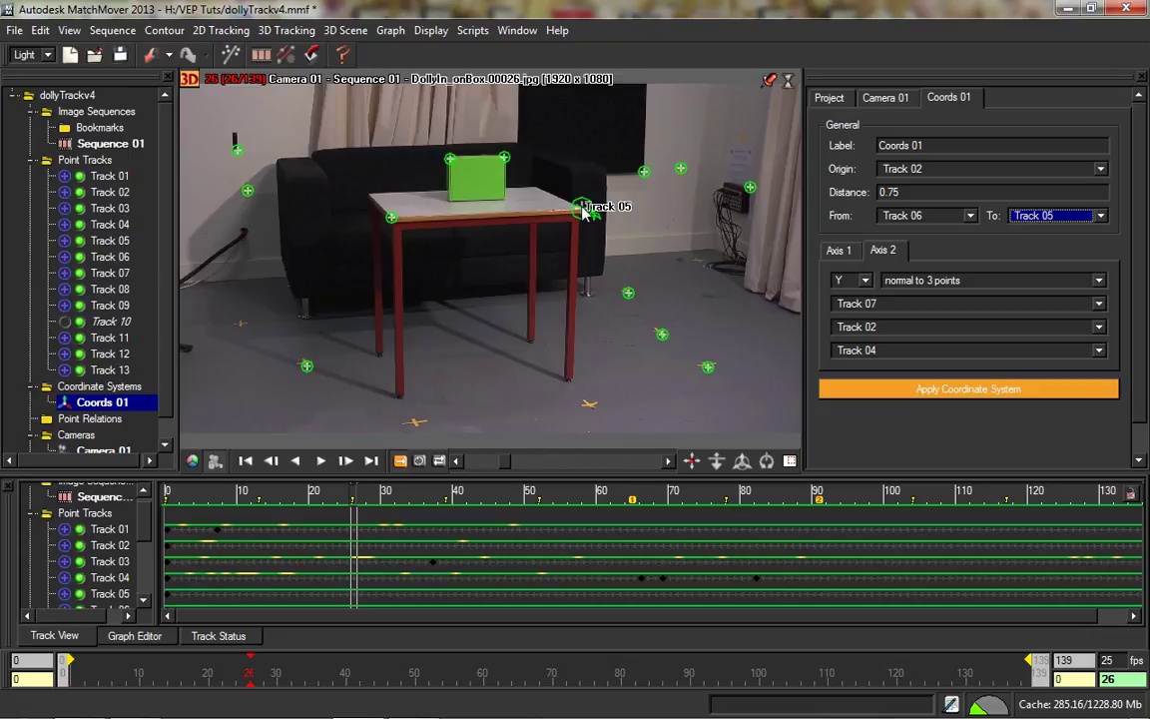
Define Axis 1 as X through 2 points, from Track 05 to Track 06.
left_click(839, 249)
left_click(988, 281)
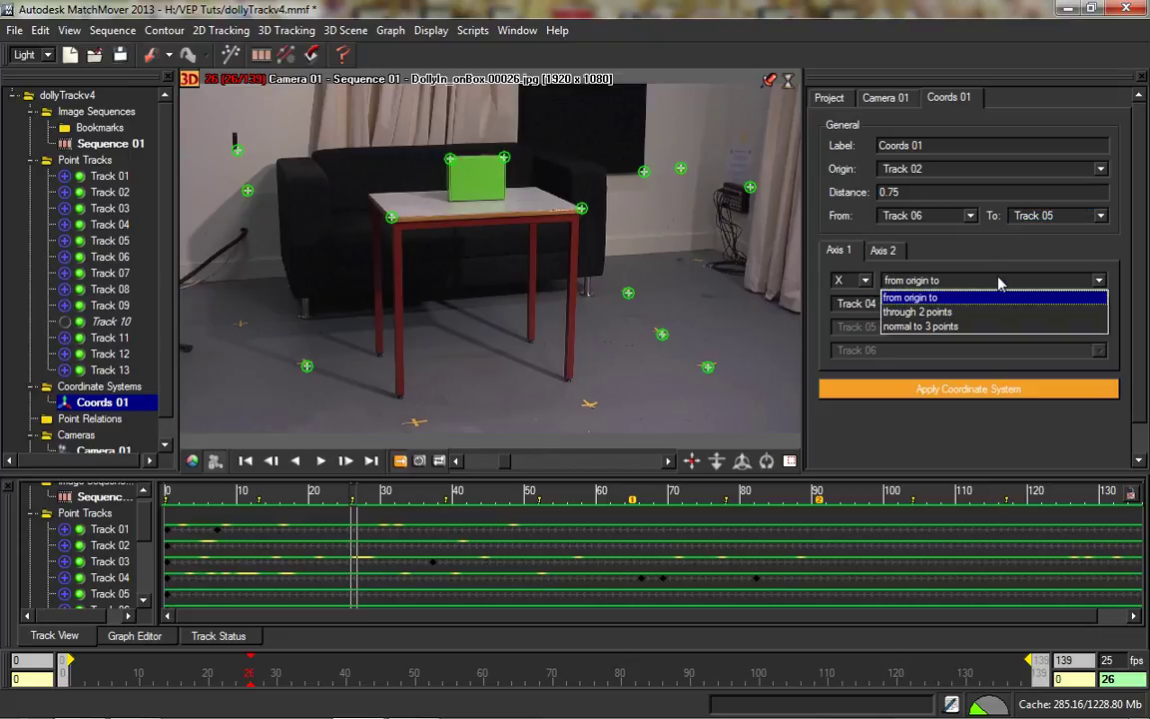
left_click(991, 313)
left_click(1099, 304)
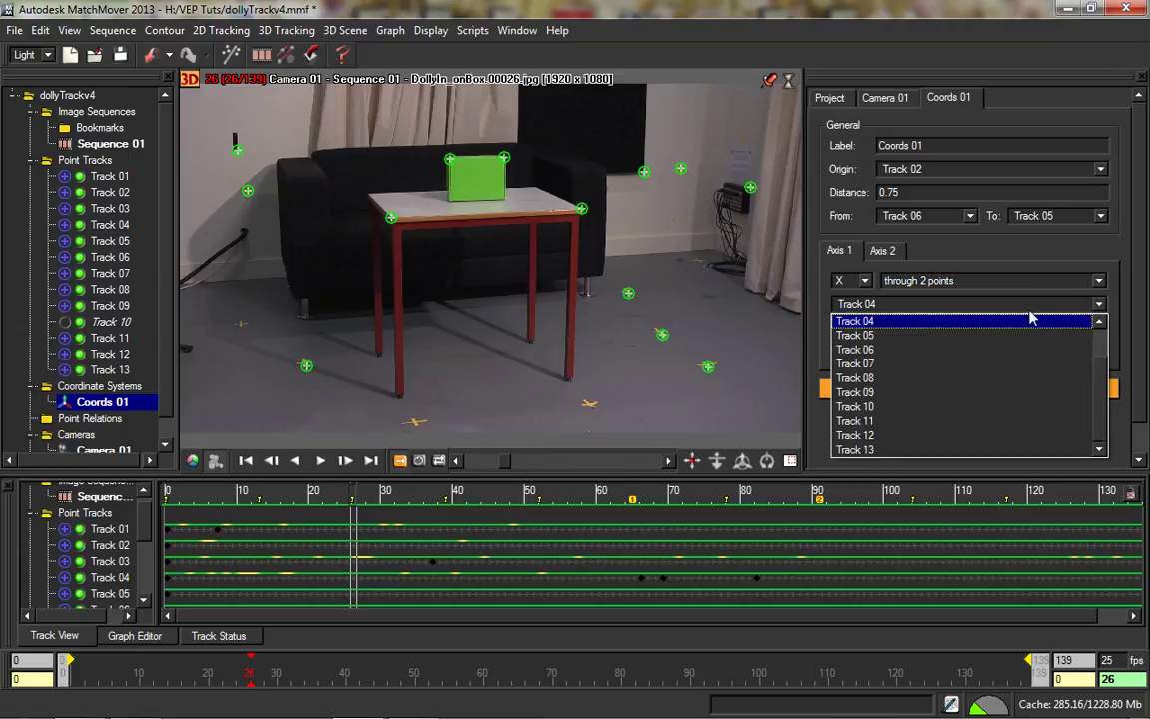
left_click(871, 332)
left_click(1097, 330)
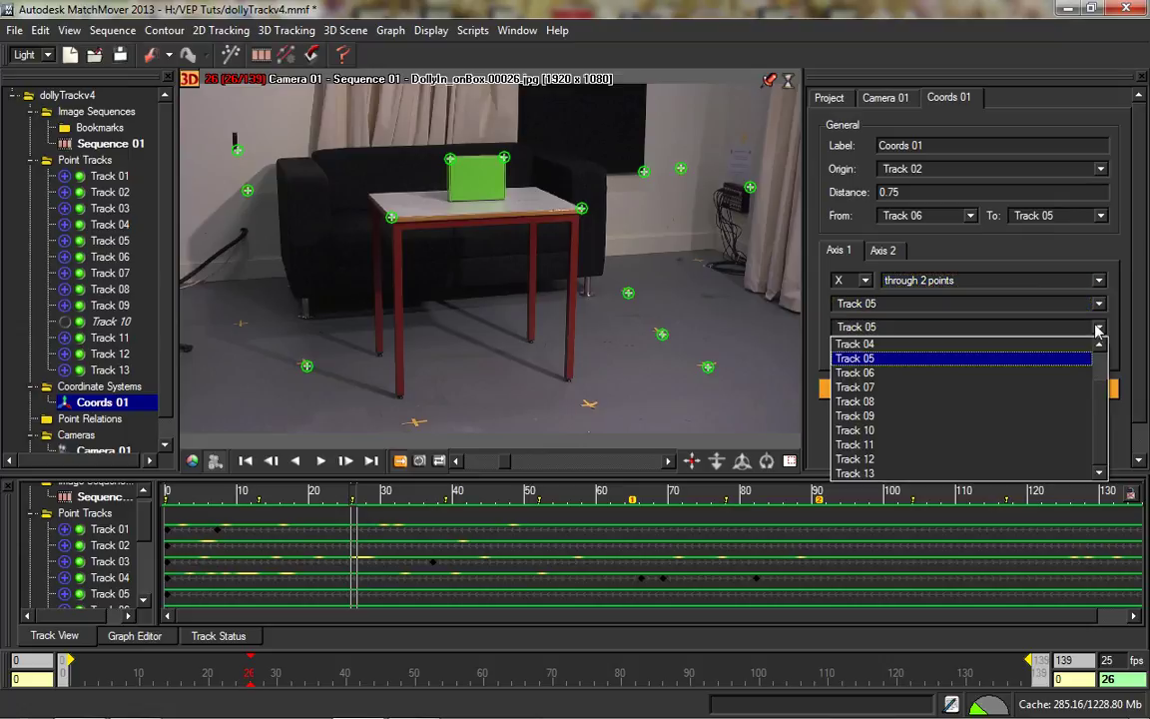
left_click(930, 370)
Set the first of Axis 2's three plane points to Track 01.
left_click(885, 251)
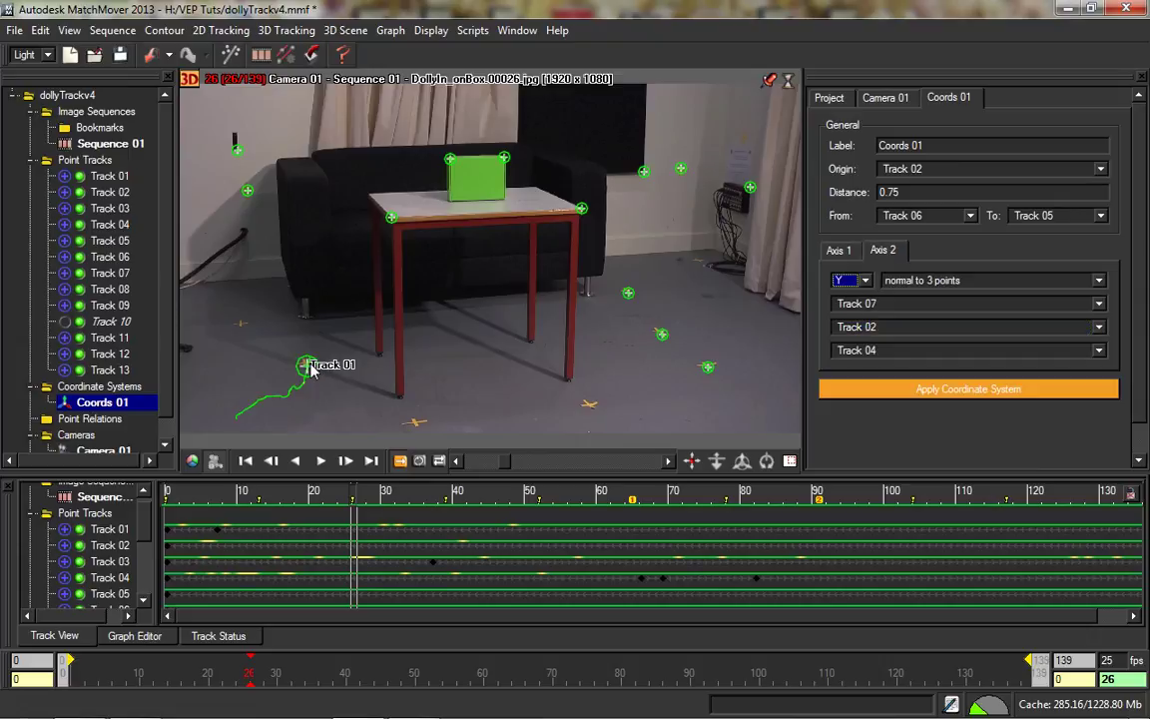
left_click(988, 304)
scroll(901, 331, "up", 3)
left_click(898, 321)
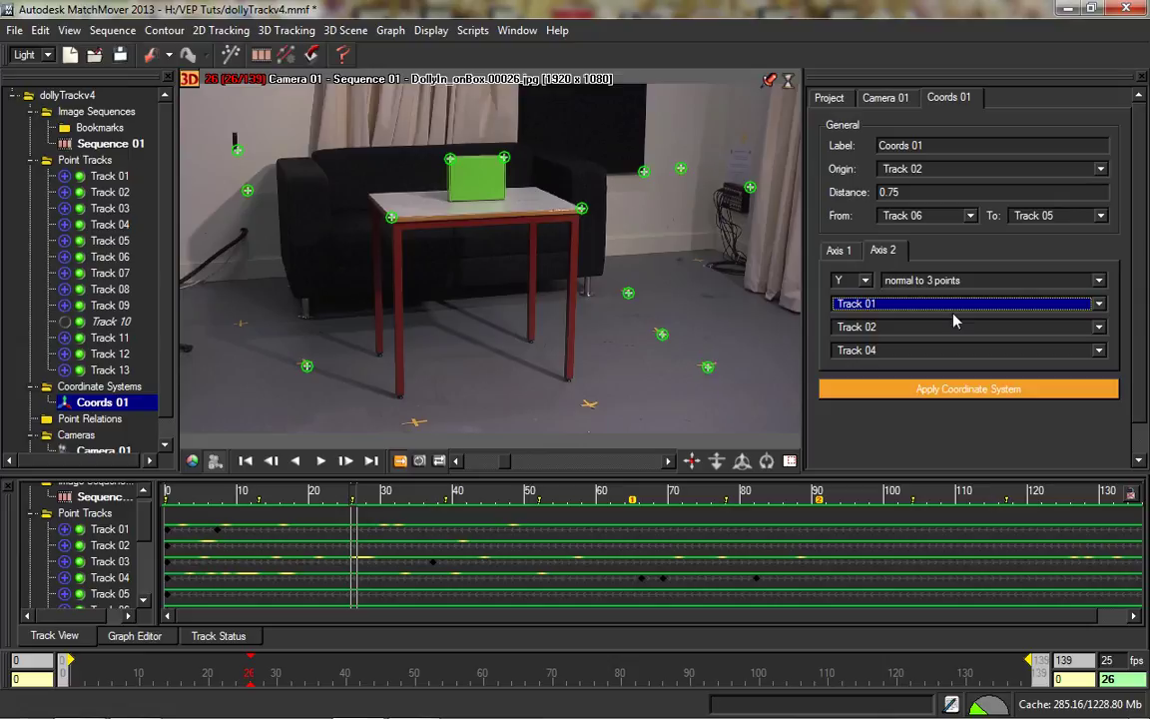
Review Axis 1, change the coordinate system's origin to Track 03 and apply the coordinate system.
left_click(836, 252)
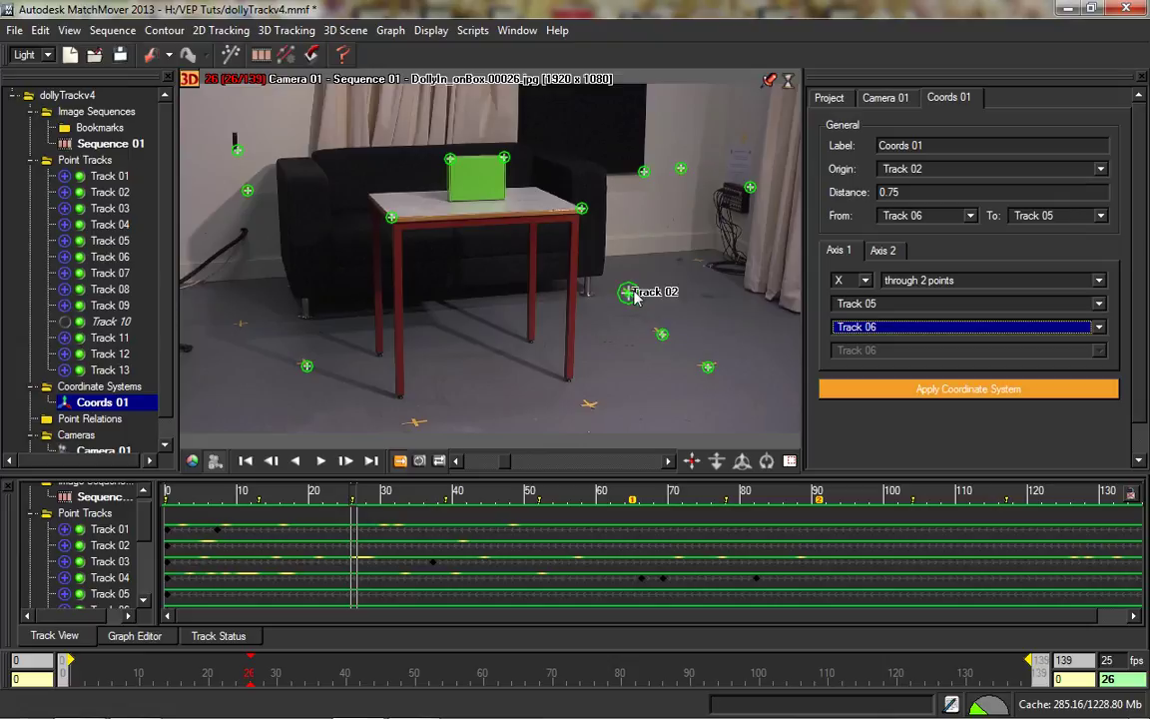
left_click(994, 168)
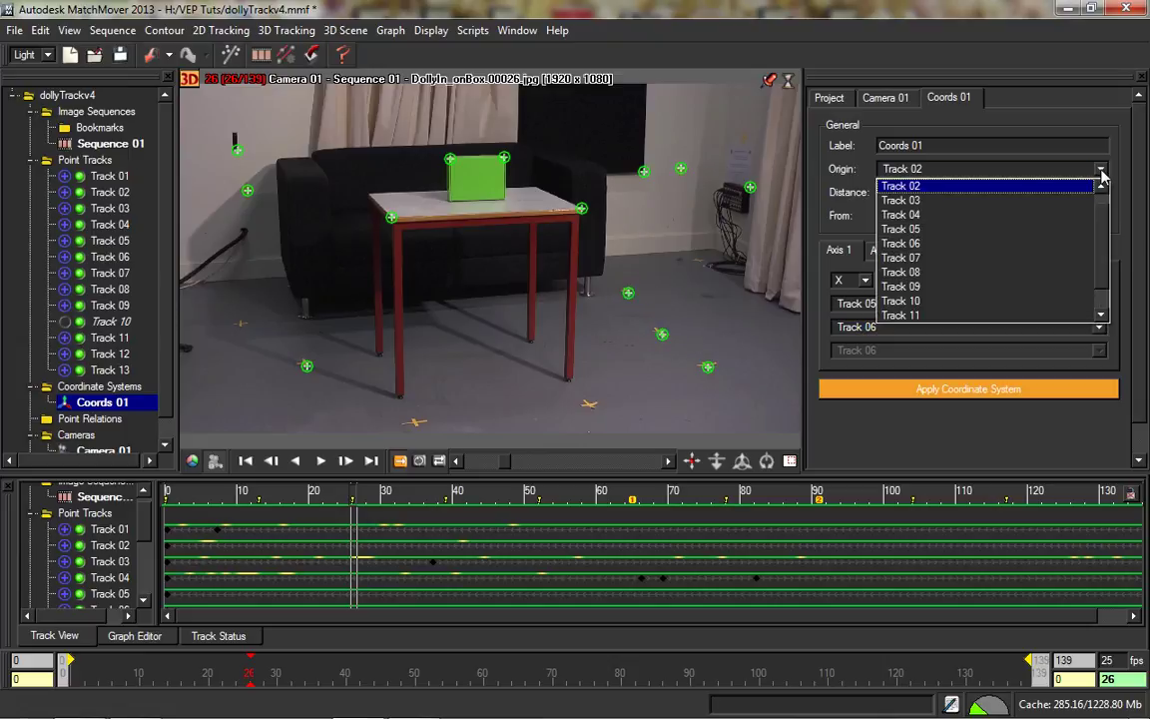
left_click(1001, 204)
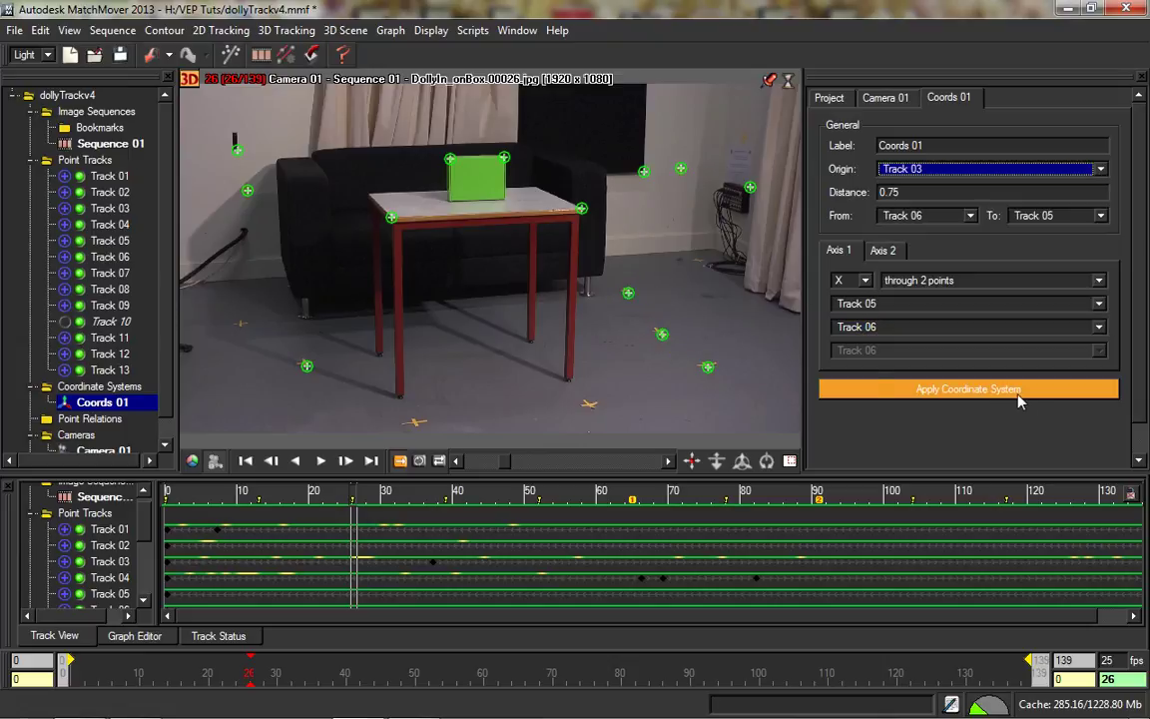
left_click(952, 391)
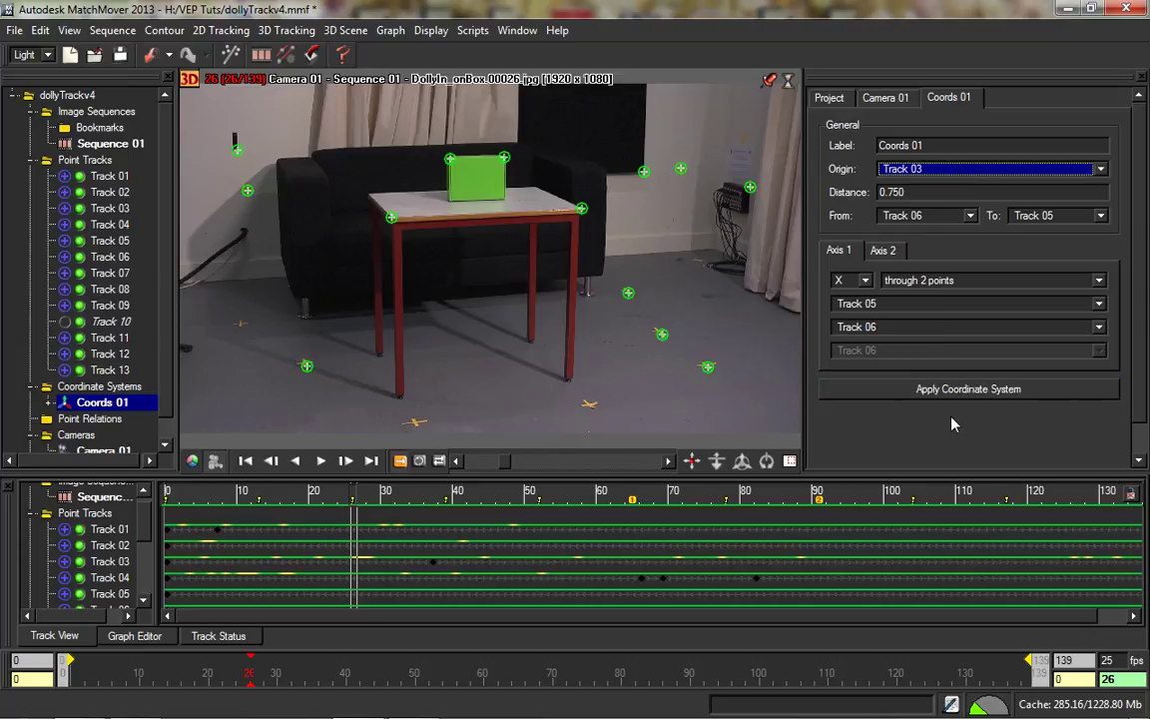
Switch to the 3D view and lock it on the camera to check the ground grid against the footage.
left_click(189, 78)
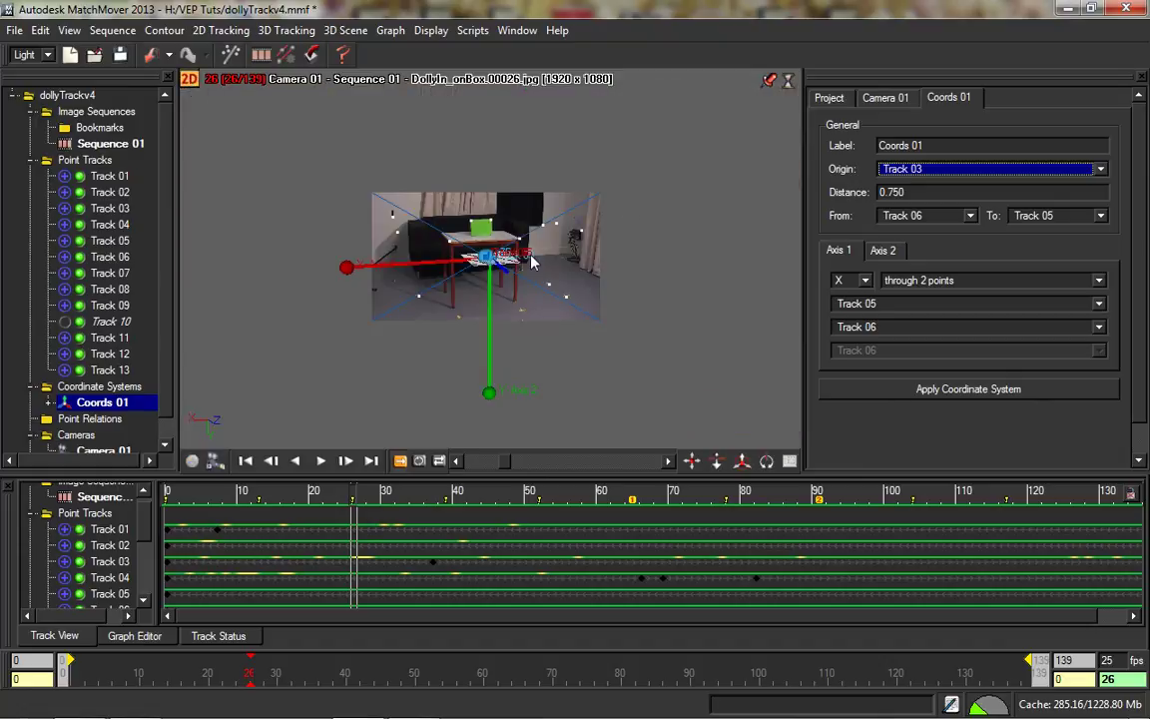
right_click(258, 129)
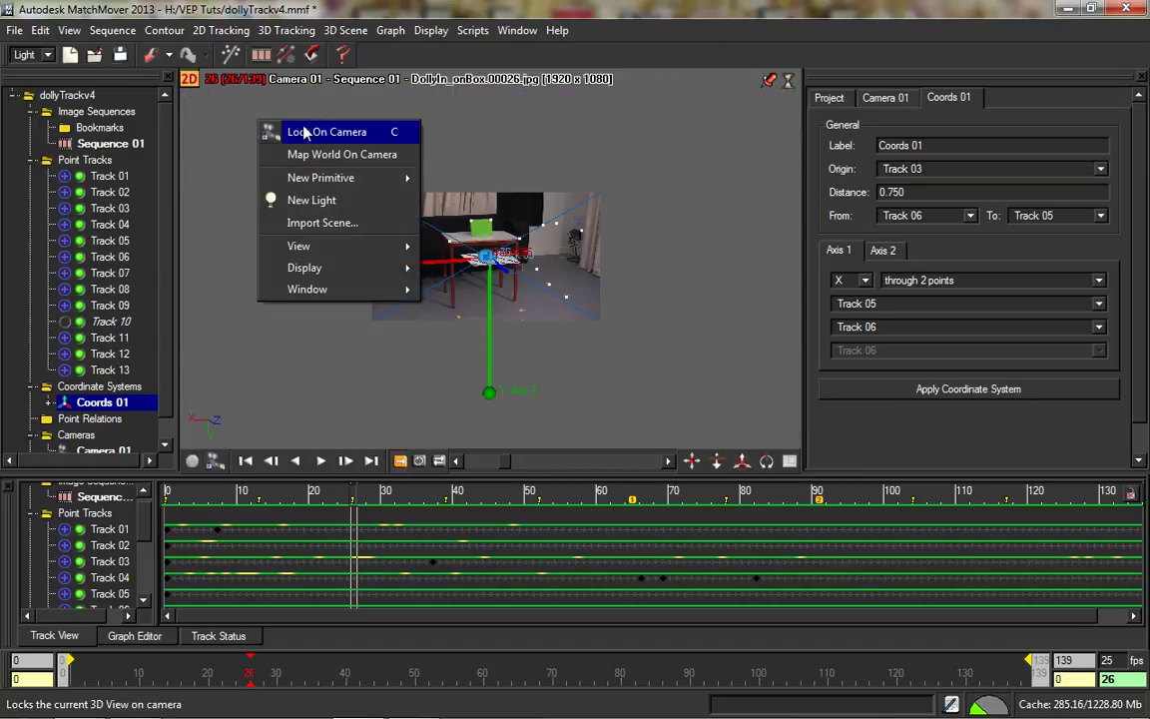
left_click(299, 132)
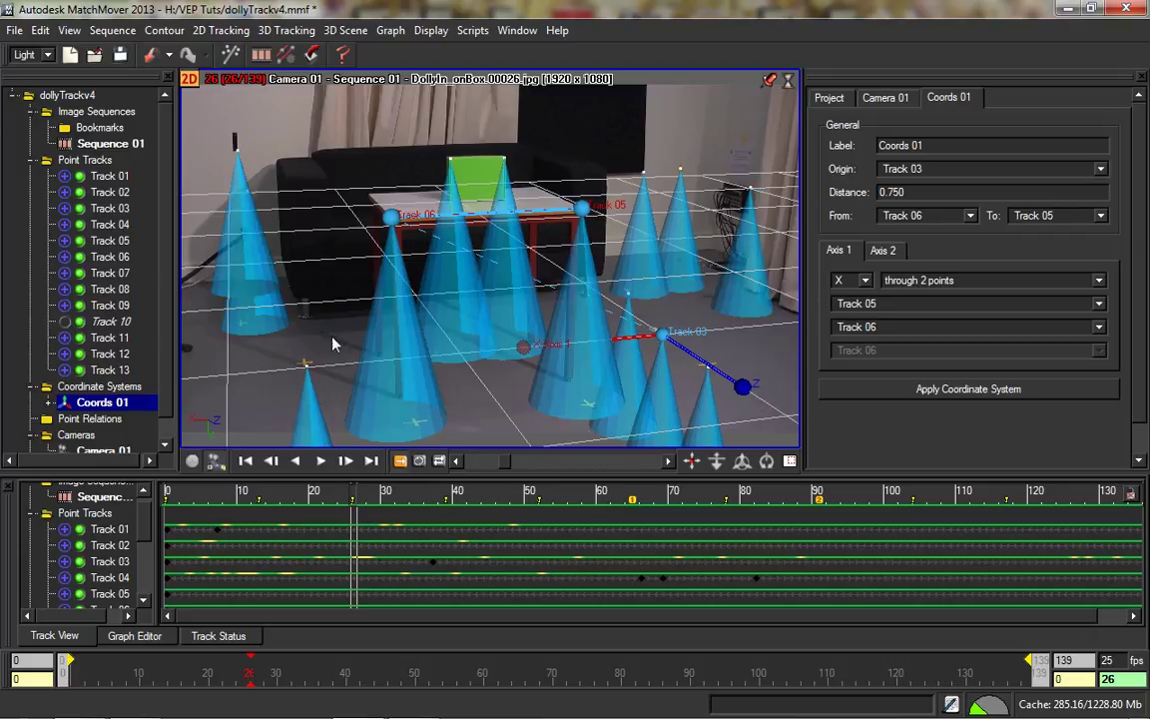
Compare the 2D and 3D views, then examine the direction of the axes and grid from outside the camera.
left_click(188, 84)
left_click(189, 84)
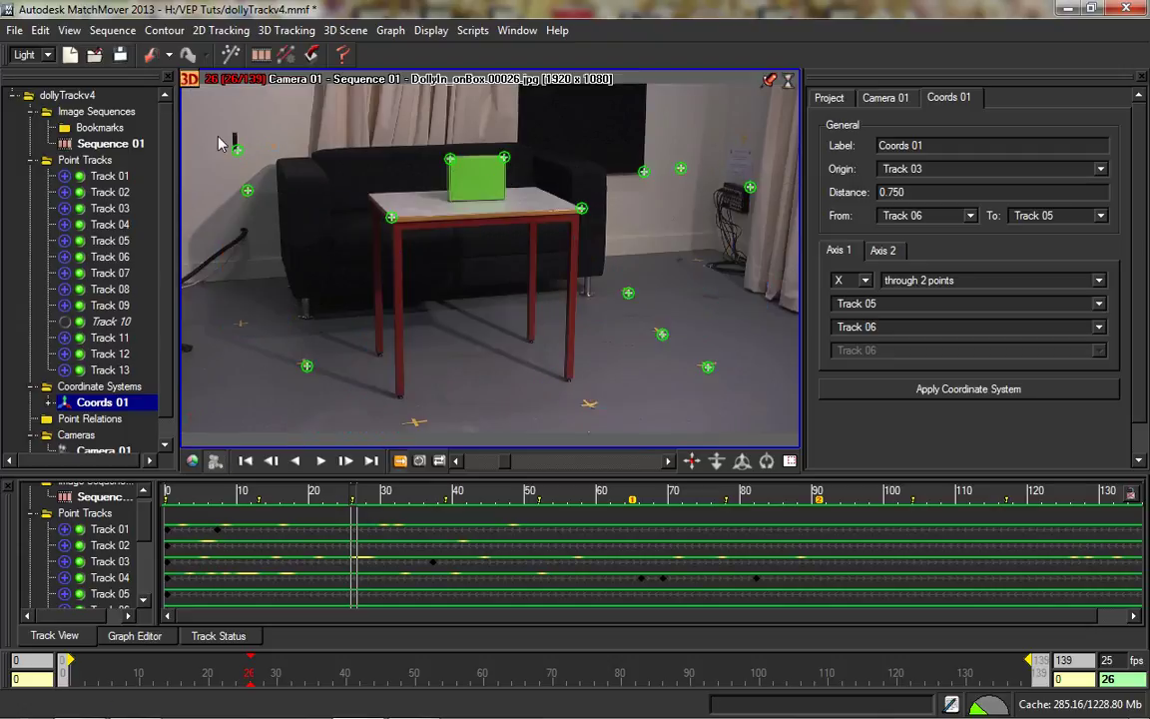
scroll(264, 142, "down", 3)
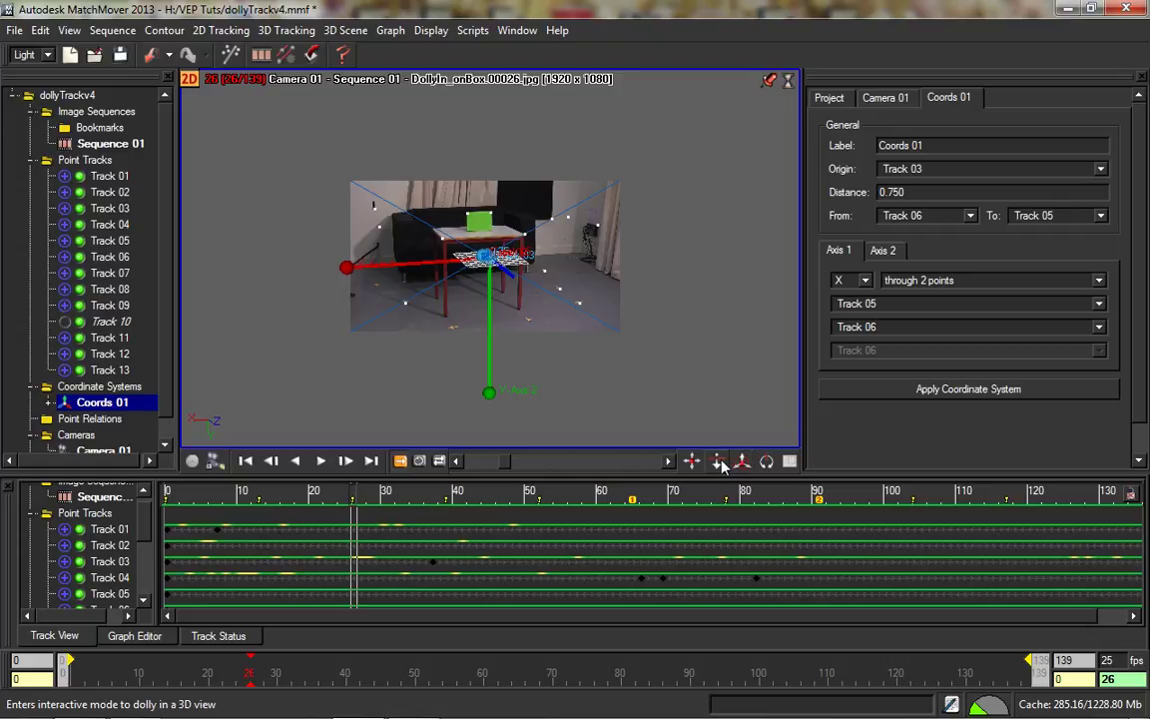
scroll(655, 295, "up", 2)
scroll(644, 414, "up", 3)
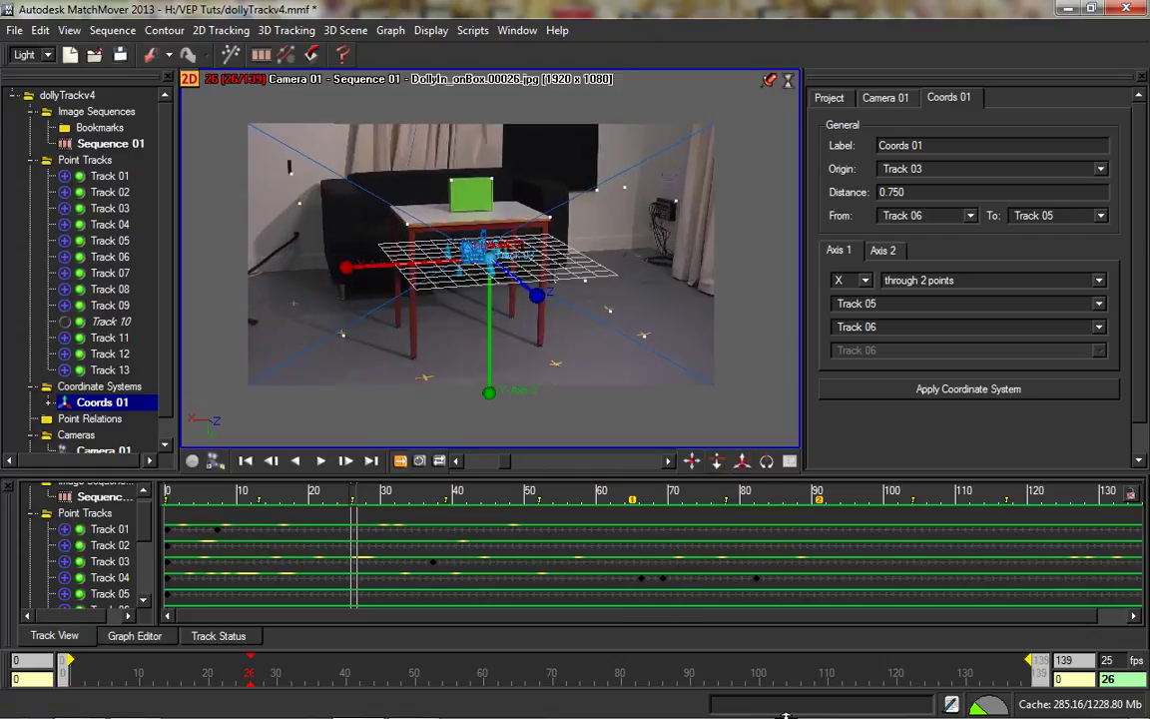
left_click_drag(761, 462, 737, 494)
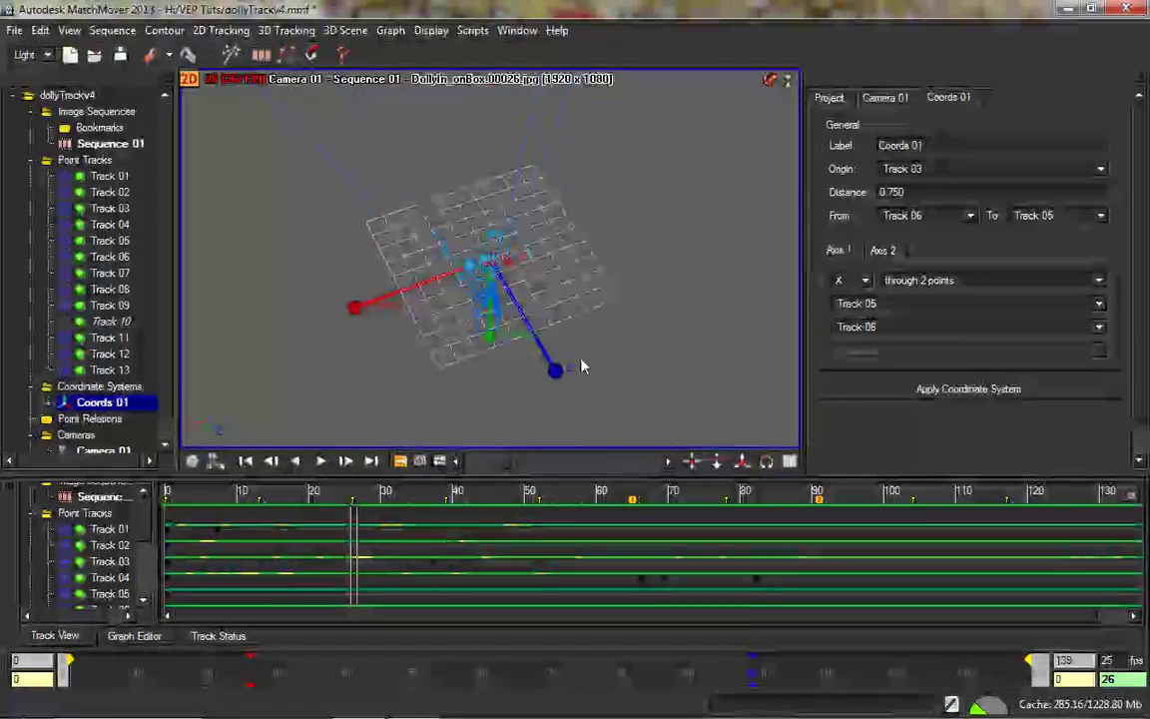
Save the project as a new version named dollyTrackv5.mmf in the VEP Tuts folder.
left_click(17, 30)
left_click(45, 130)
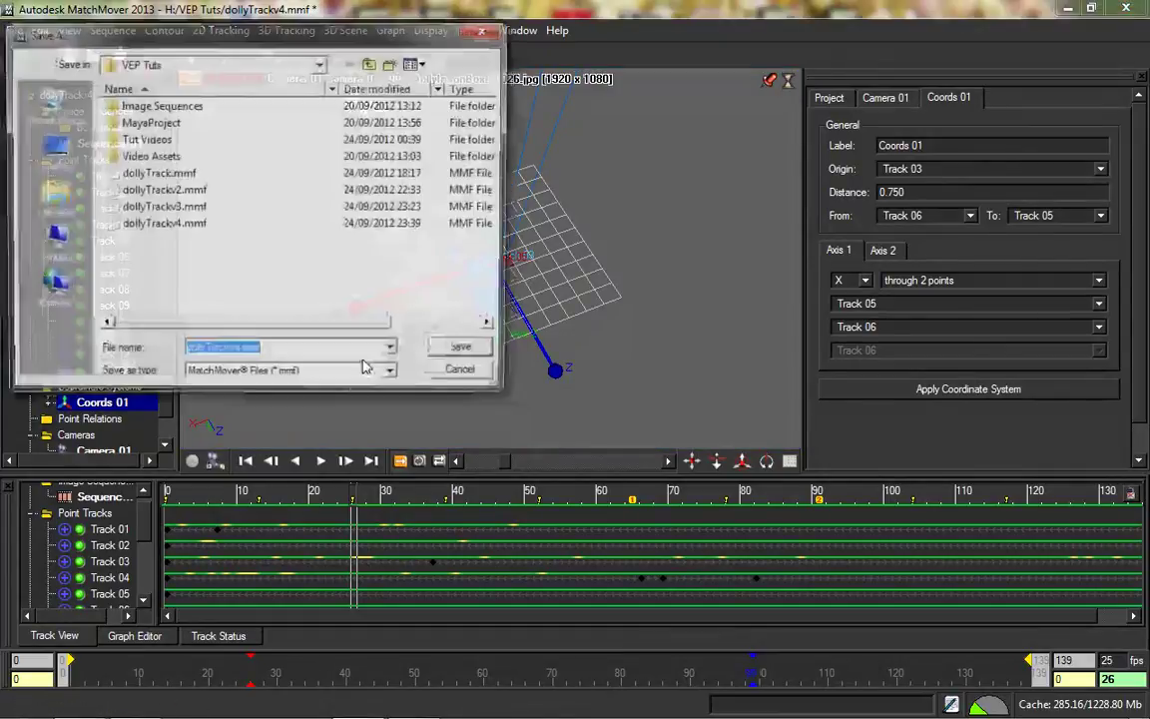
left_click(327, 350)
key("Left")
key("Left")
key("Left")
key("Left")
key("BackSpace")
type("5")
key("ctrl+a")
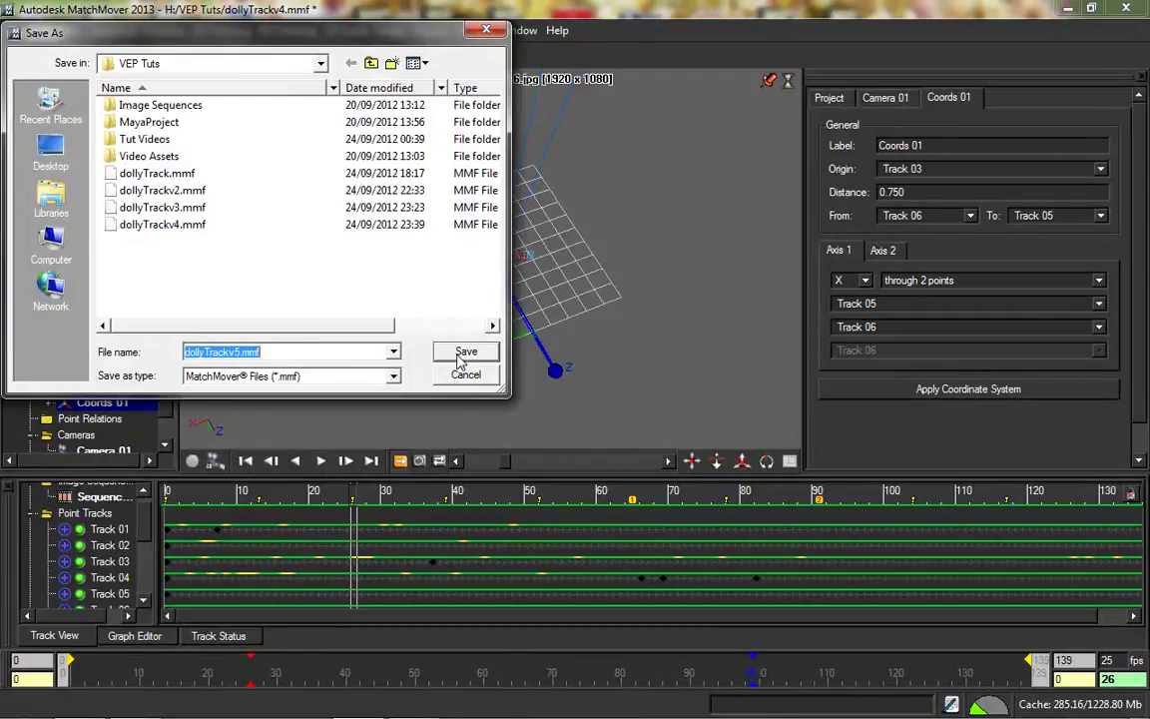
key("Return")
Start an export of the solved scene and set its file type to Maya (*.ma).
left_click(15, 30)
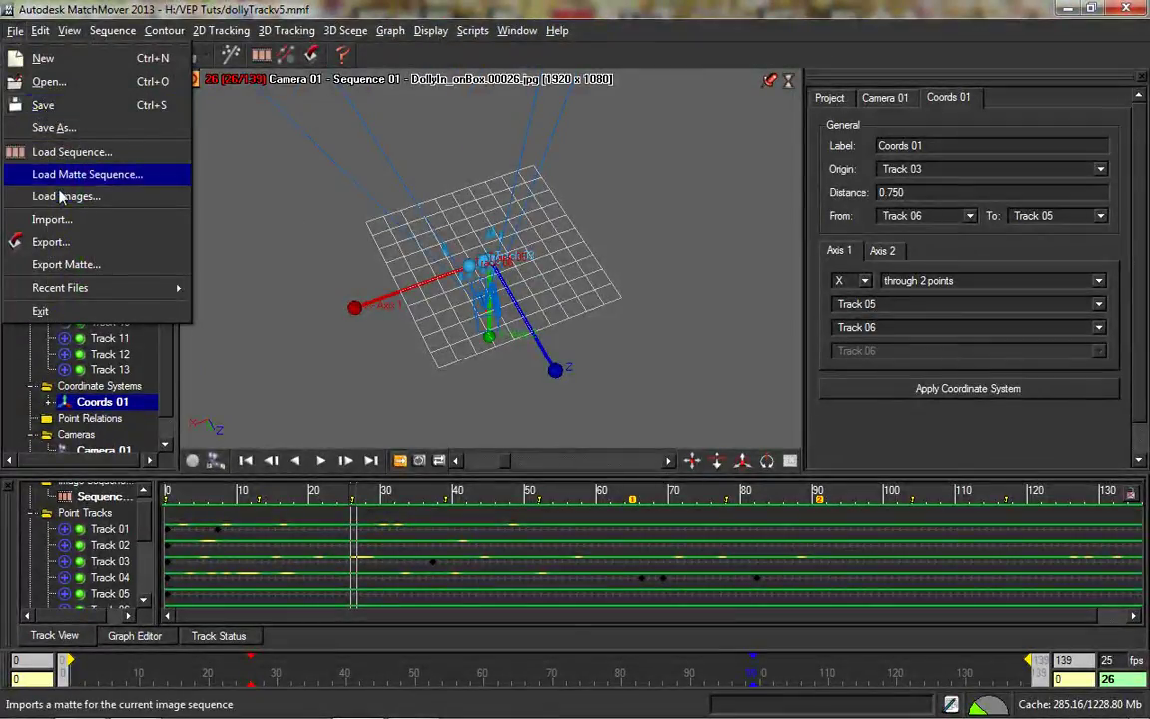
left_click(49, 241)
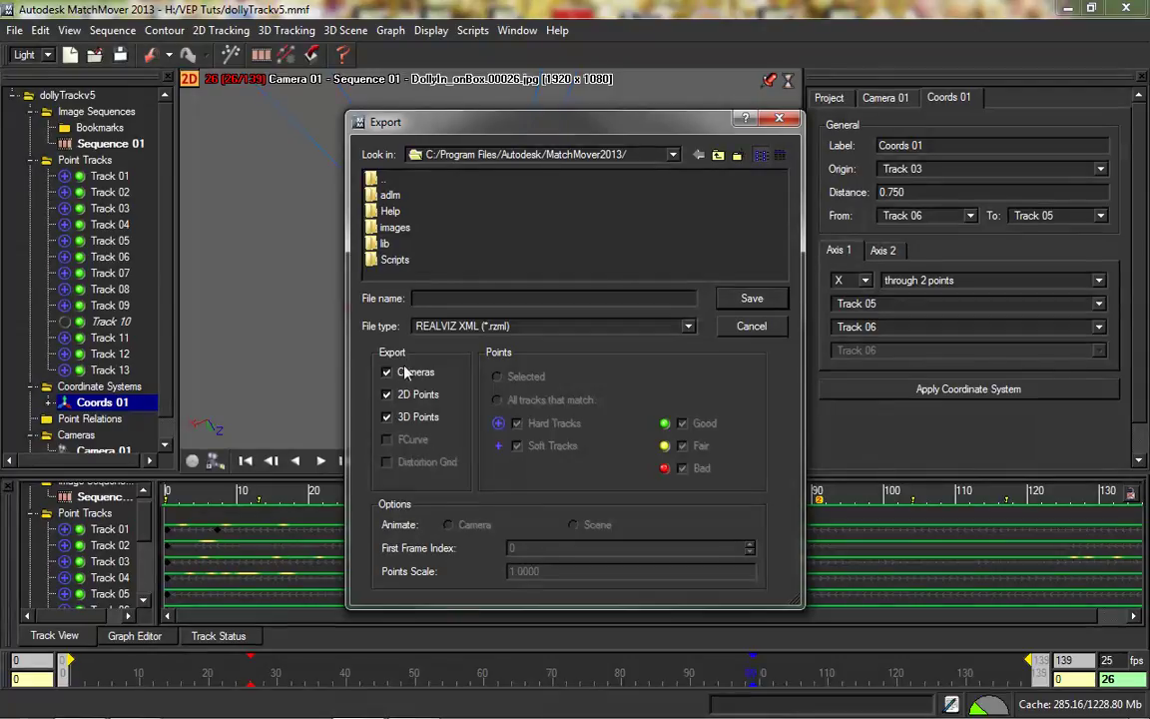
left_click(631, 327)
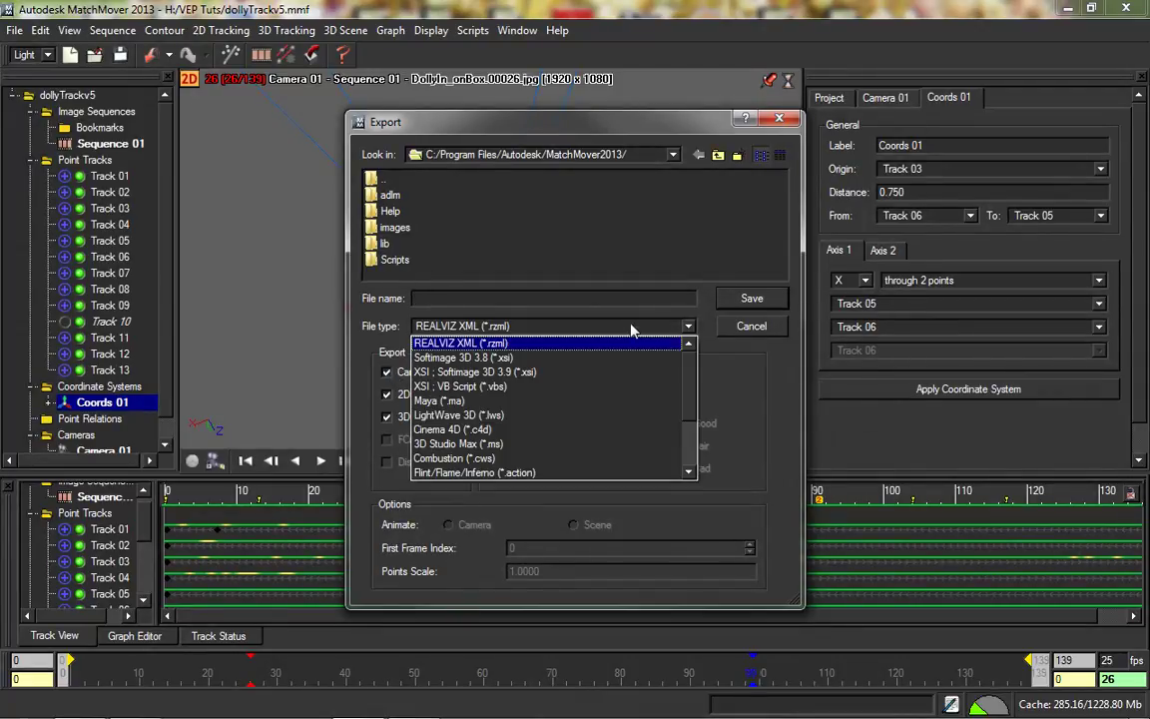
left_click(429, 401)
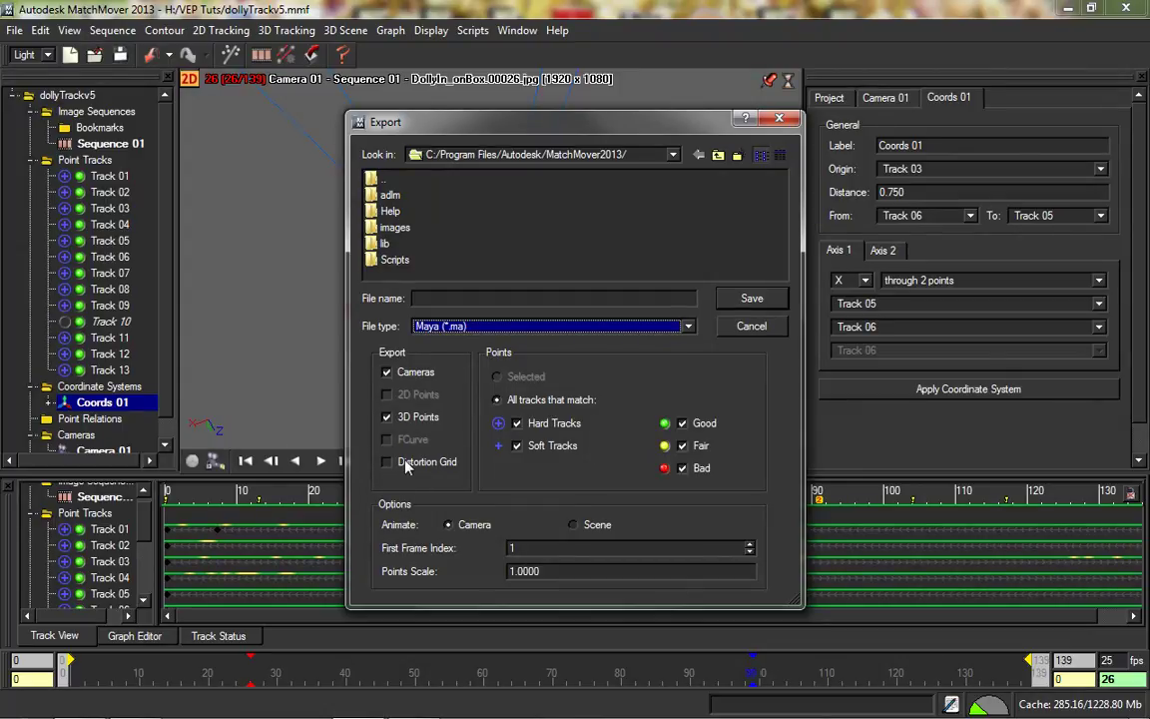
Exclude hard tracks, soft tracks, and fair and bad quality points from the Maya export.
left_click(497, 399)
left_click(516, 423)
left_click(516, 445)
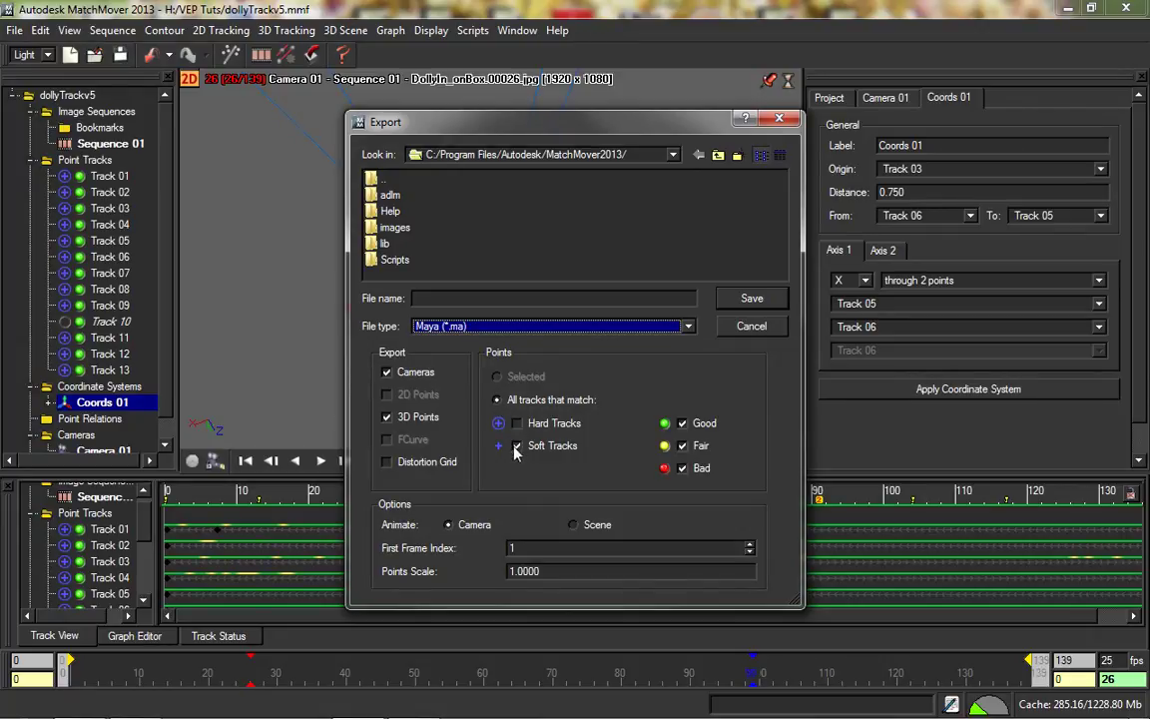
left_click(682, 445)
left_click(682, 468)
Set the export location to the MayaProject folder inside H:/VEP Tuts.
left_click(674, 156)
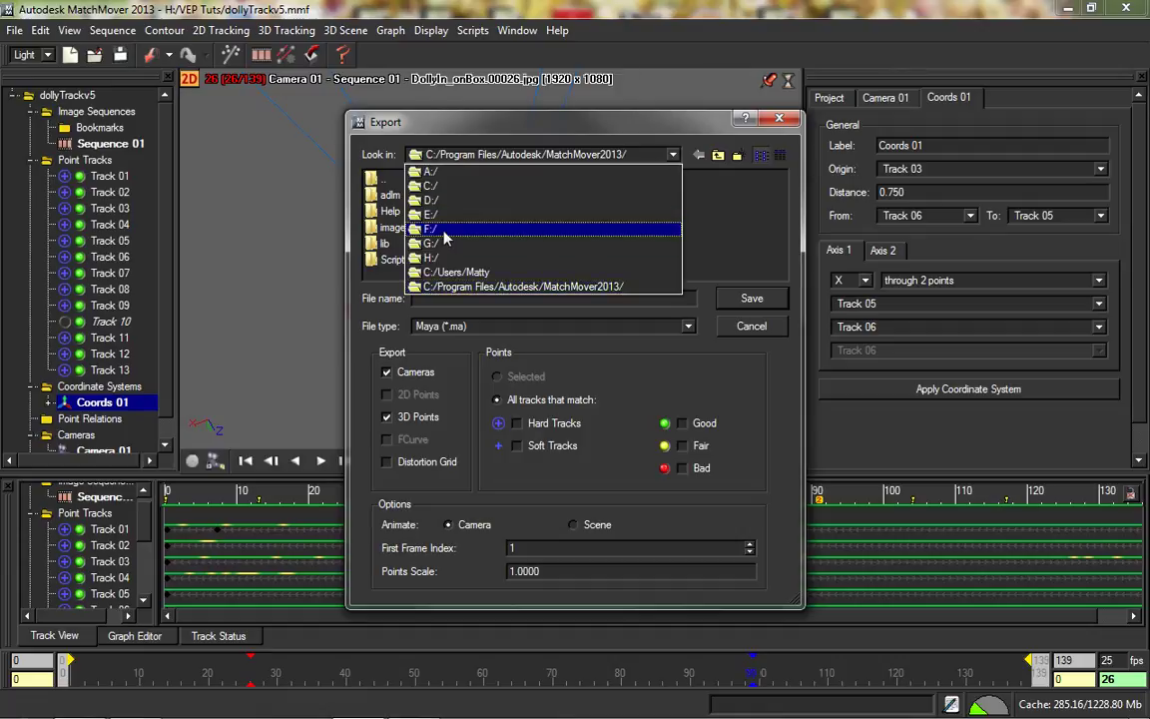
left_click(440, 257)
left_click(725, 271)
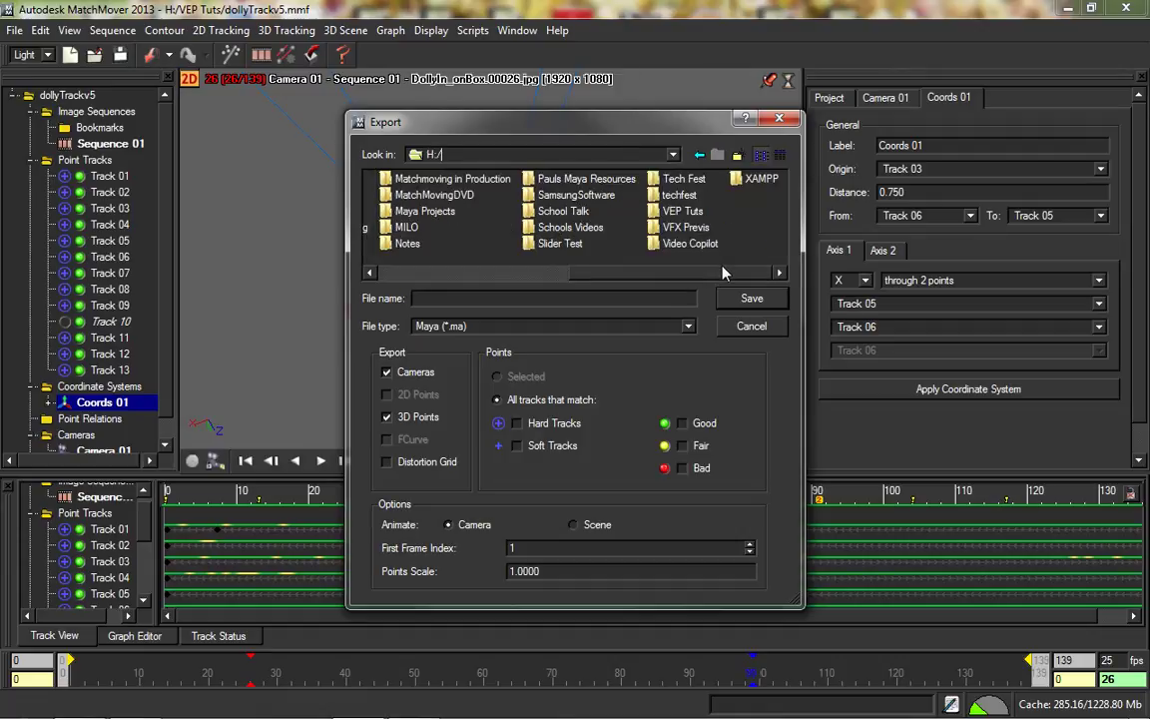
double_click(683, 213)
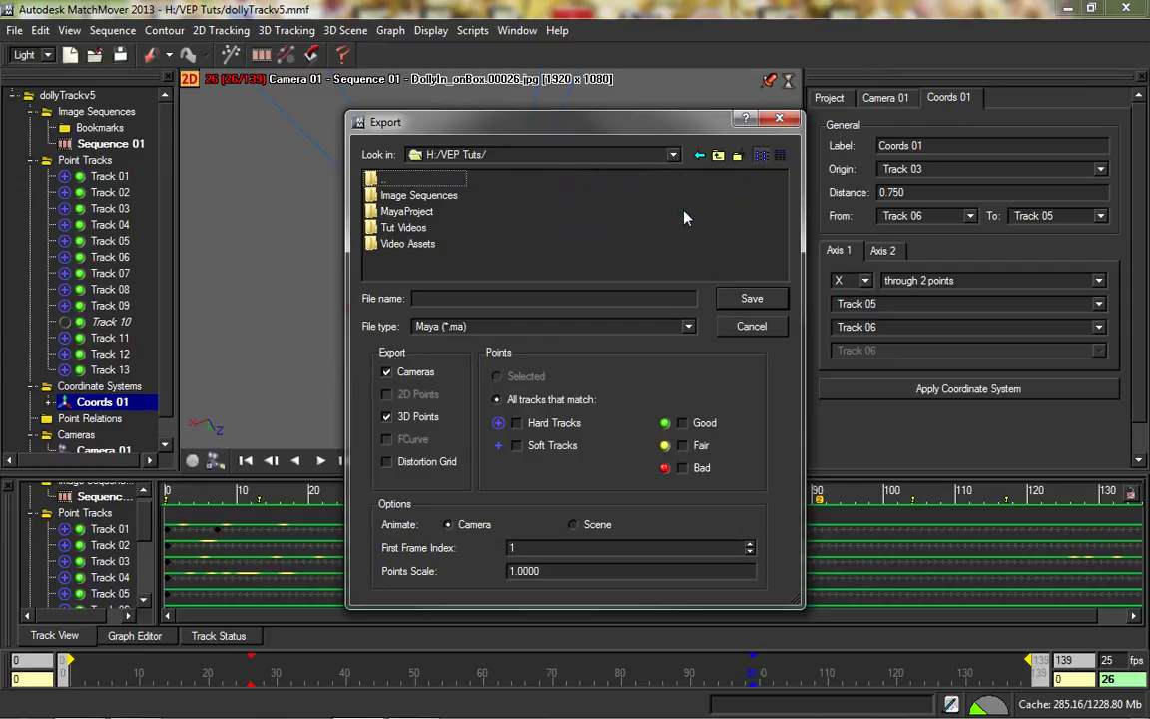
double_click(400, 211)
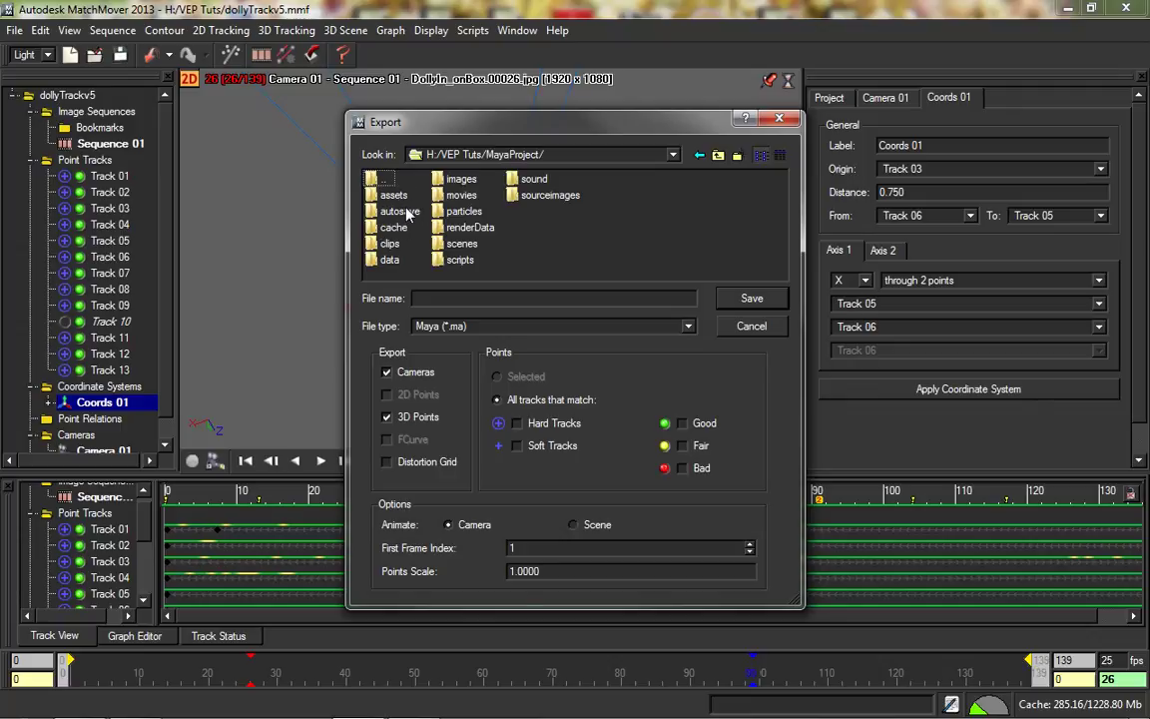
double_click(548, 197)
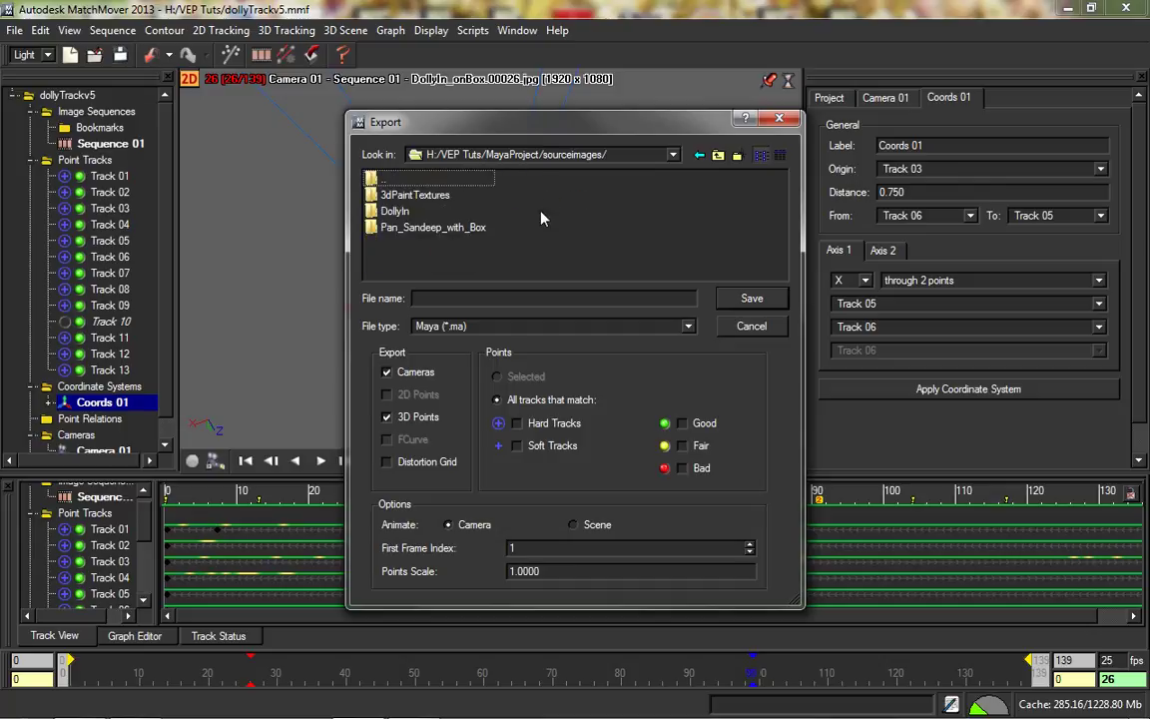
left_click(395, 211)
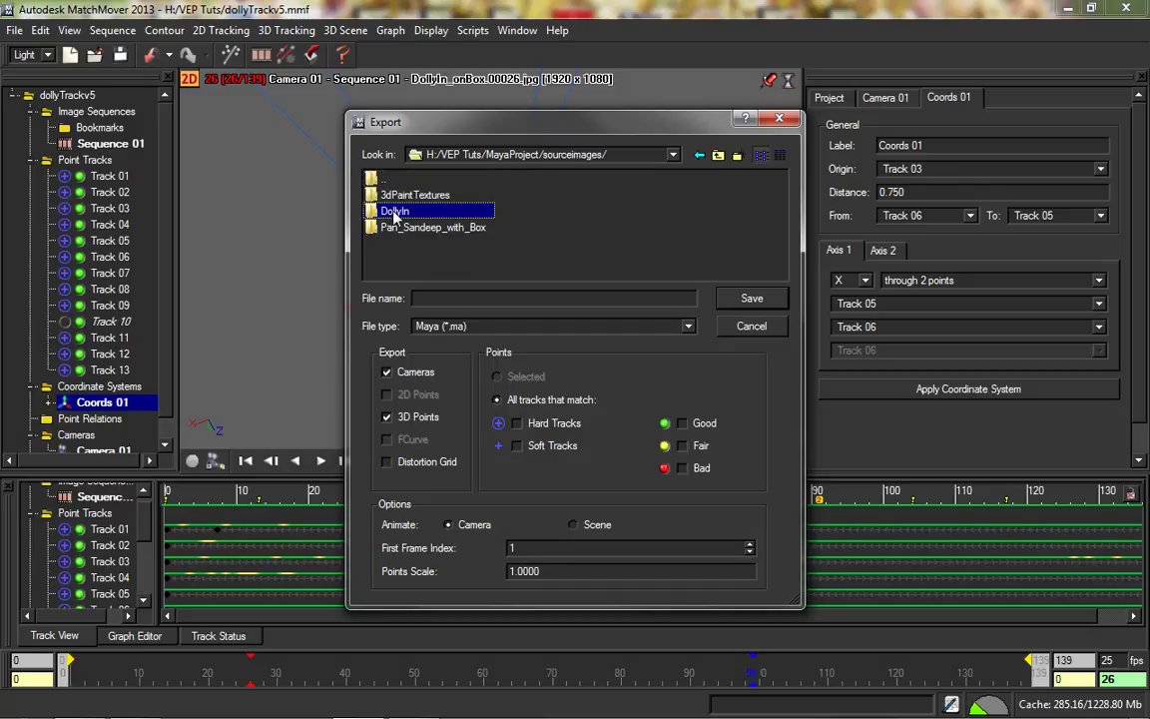
double_click(395, 212)
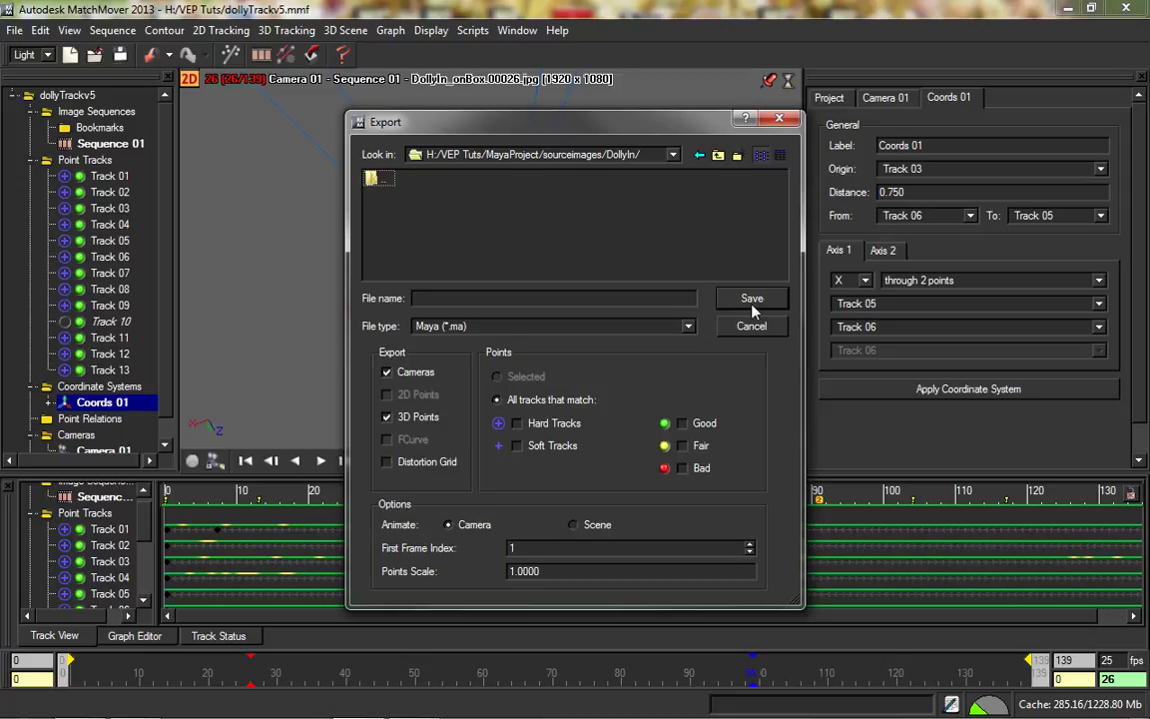
left_click(699, 155)
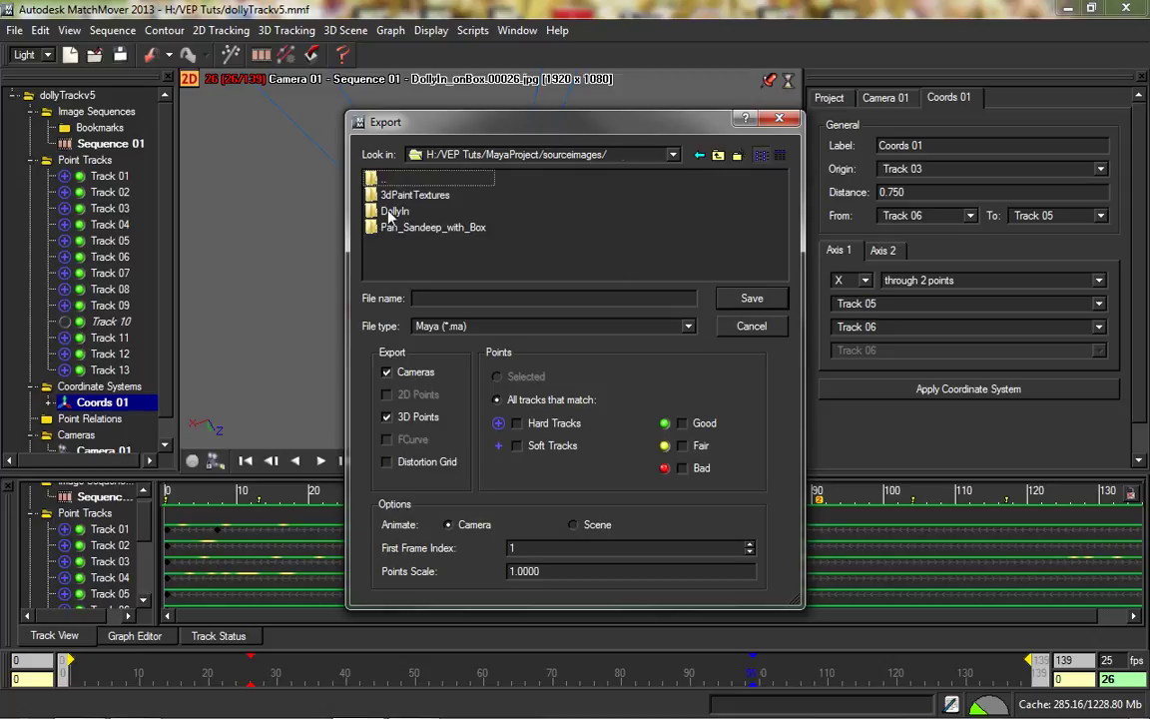
left_click(700, 156)
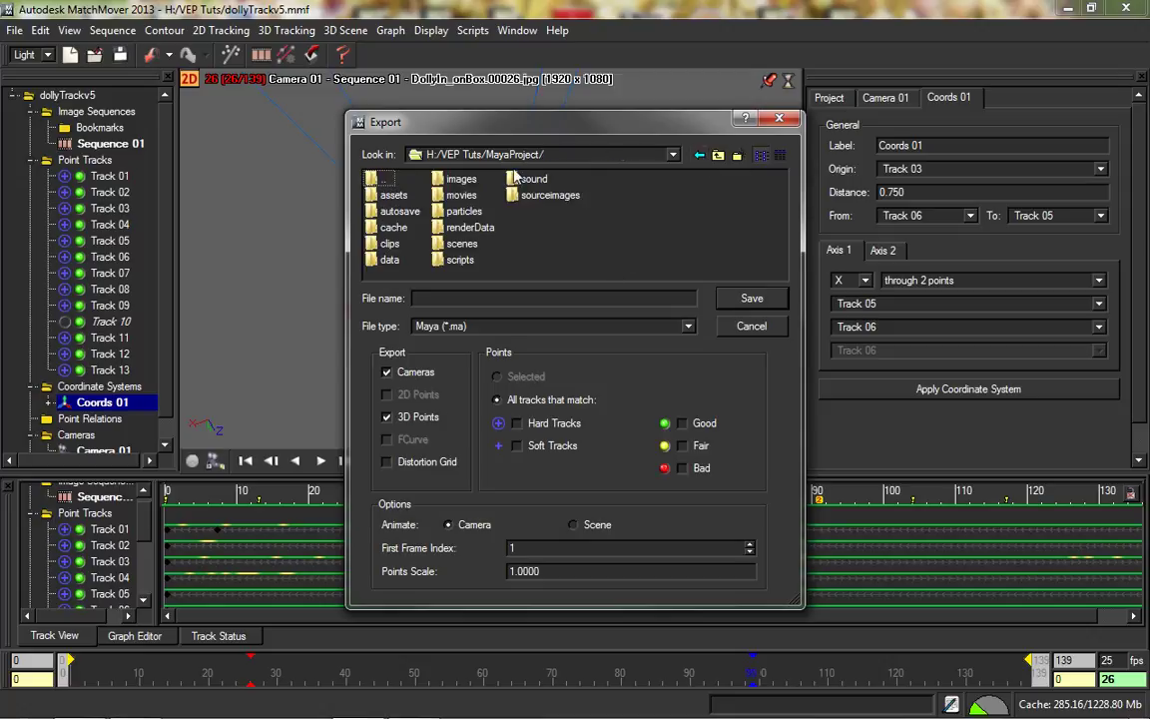
Export the scene into MayaProject's scenes folder, naming the file trackedv2 based on the existing tracked.ma.
left_click(448, 247)
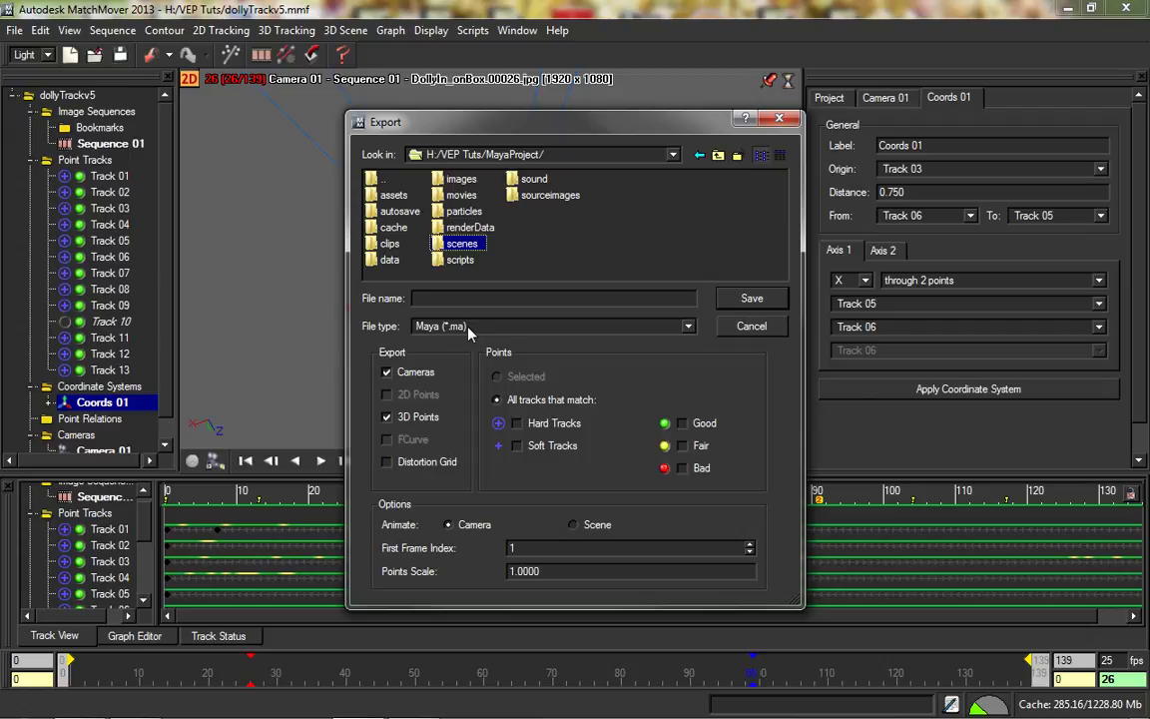
double_click(449, 245)
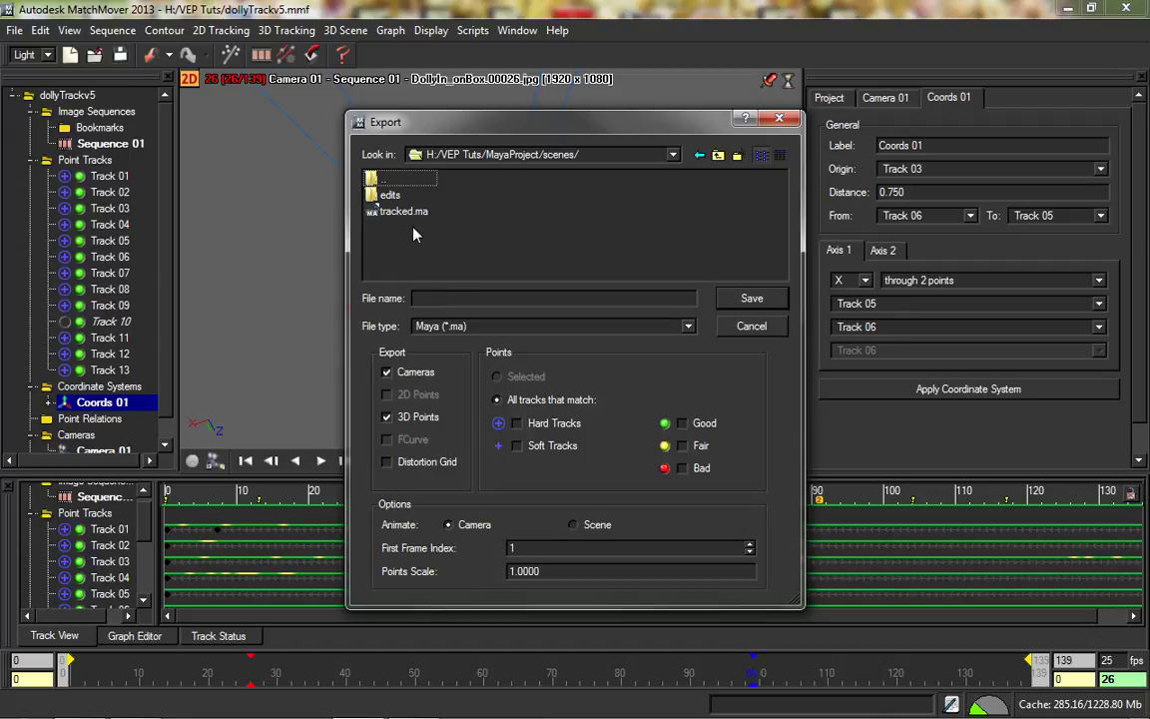
left_click(405, 212)
left_click(439, 297)
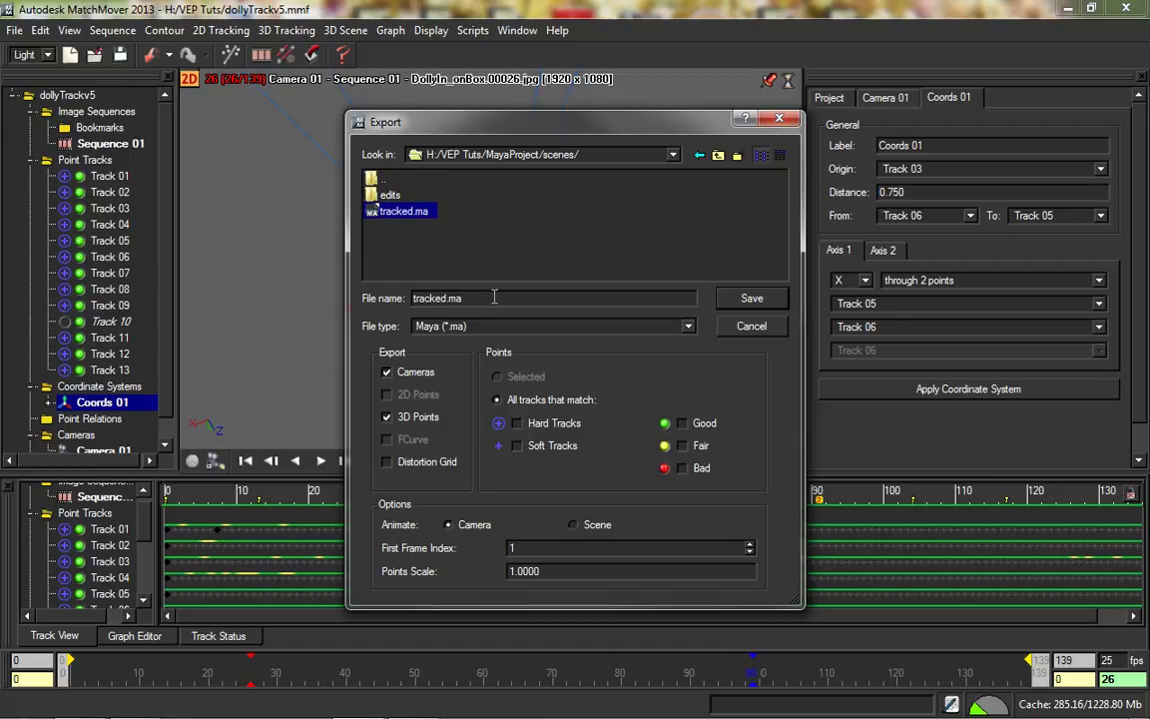
type("v2")
left_click(751, 297)
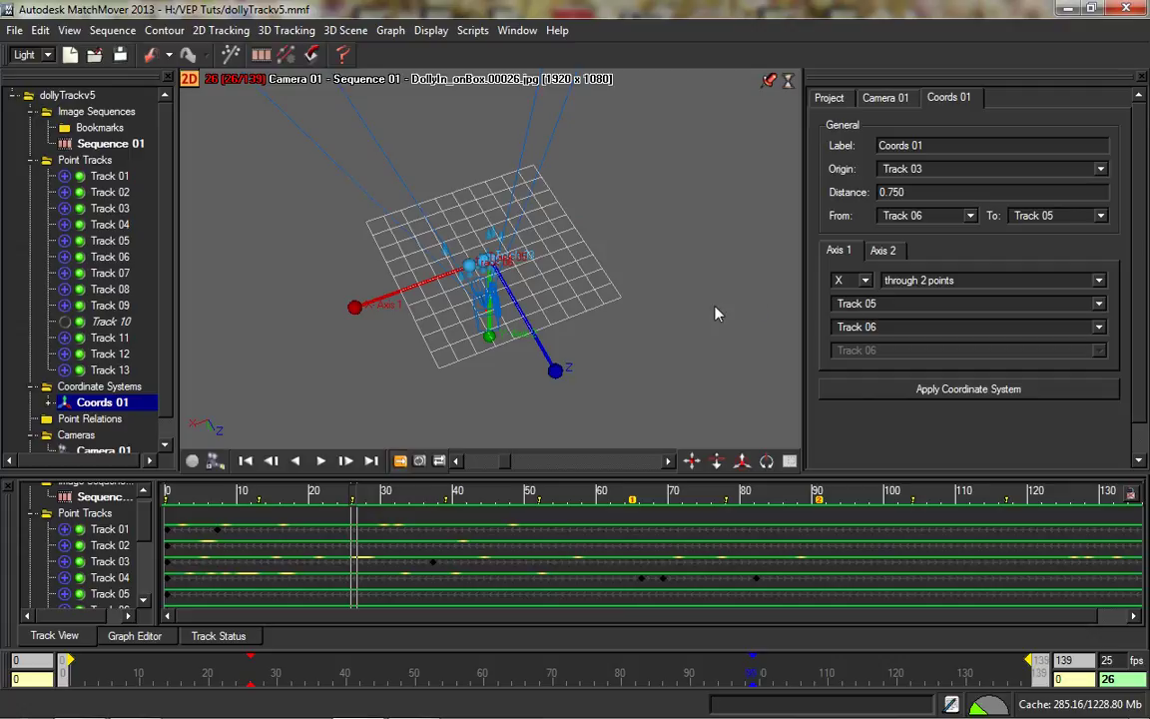